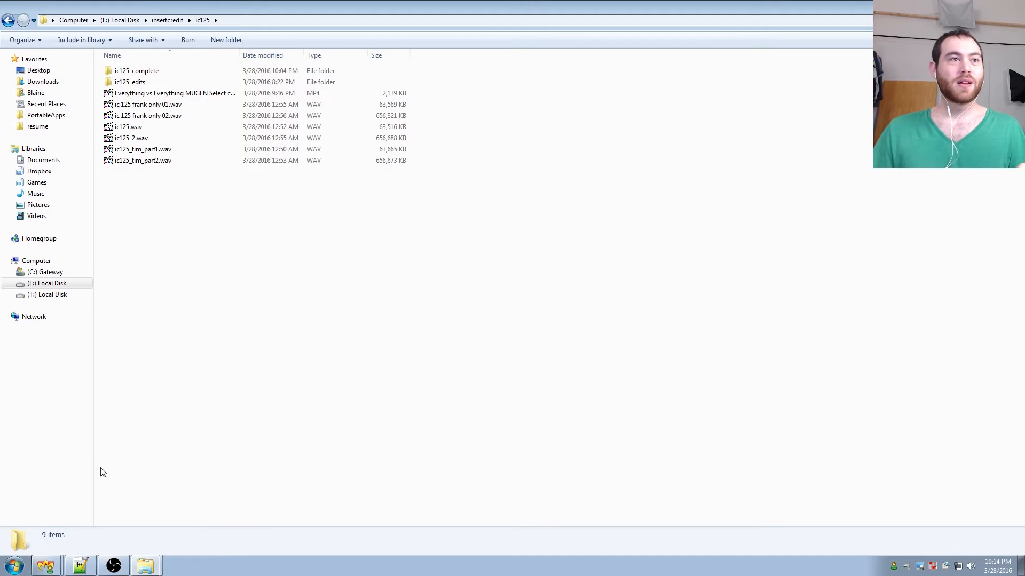
Launch Audacity
{"action": "key", "text": "alt+space"}
{"action": "type", "text": "au"}
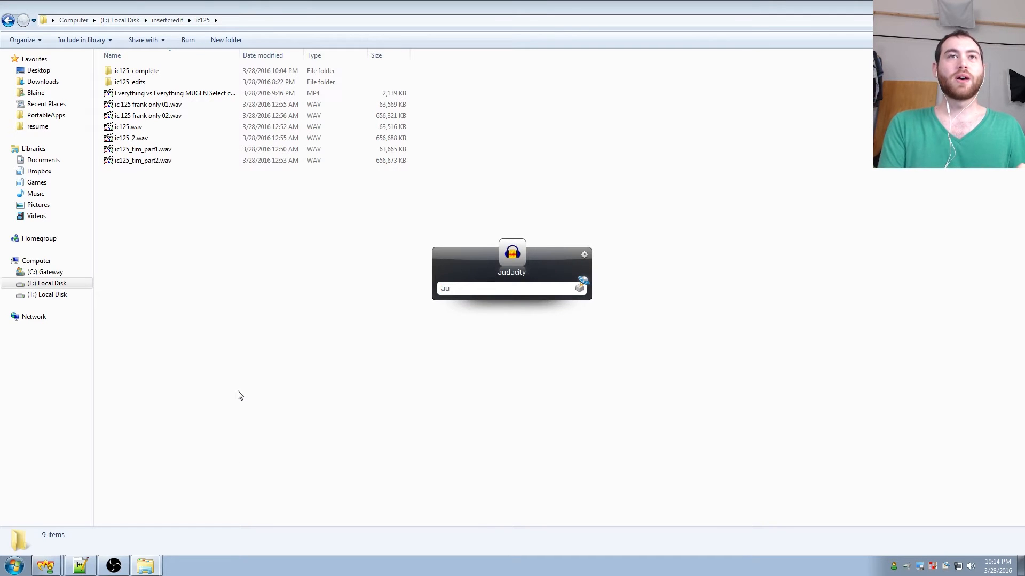
{"action": "key", "text": "Return"}
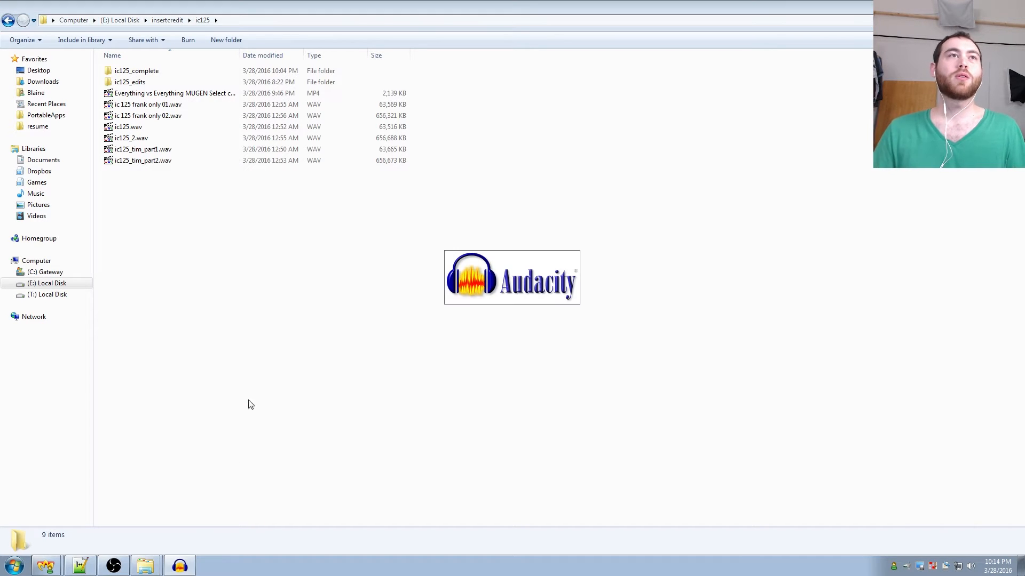
Import "ic 125 frank only 01.wav" from the ic125 folder into the empty project and select its track
{"action": "key", "text": "alt+Tab"}
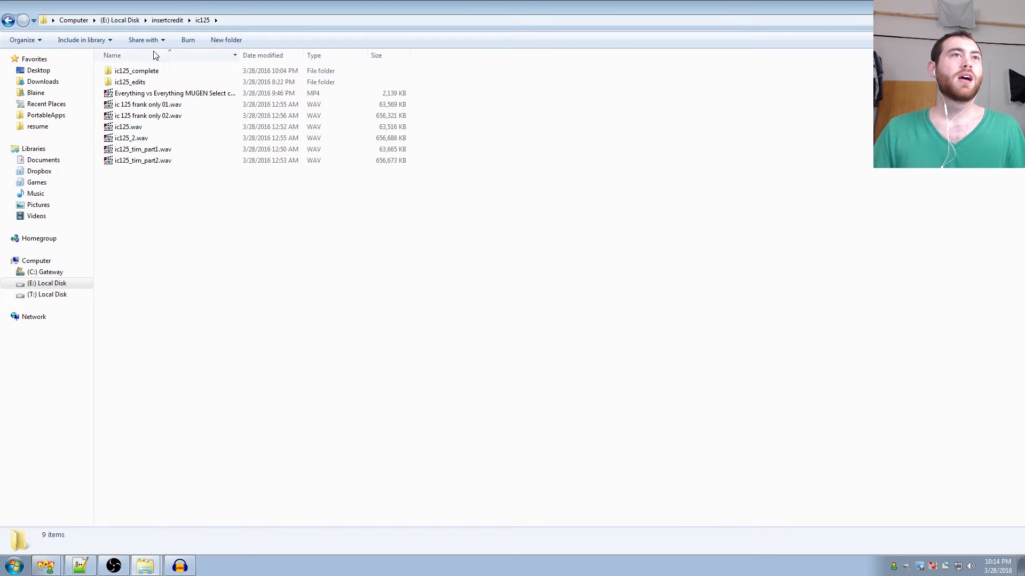
{"action": "left_click_drag", "start_coordinate": [257, 11], "coordinate": [748, 148]}
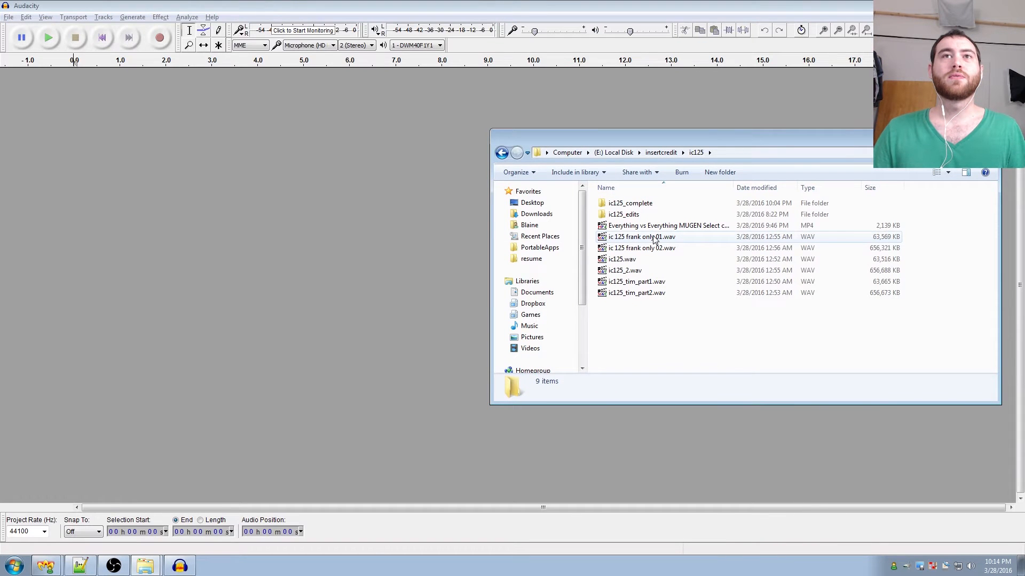
{"action": "left_click_drag", "start_coordinate": [639, 238], "coordinate": [268, 188]}
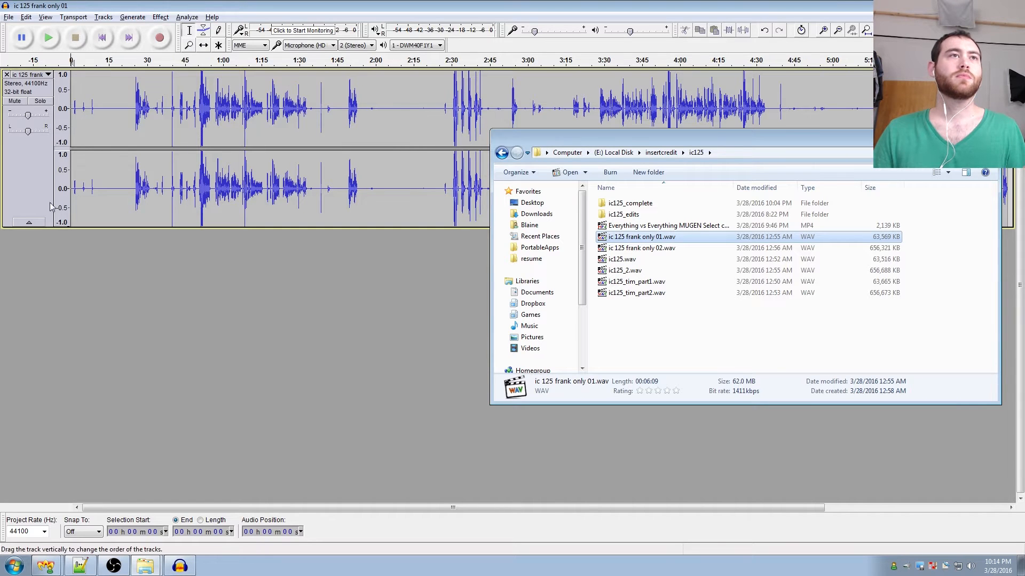
{"action": "left_click", "coordinate": [30, 187]}
{"action": "left_click", "coordinate": [122, 260]}
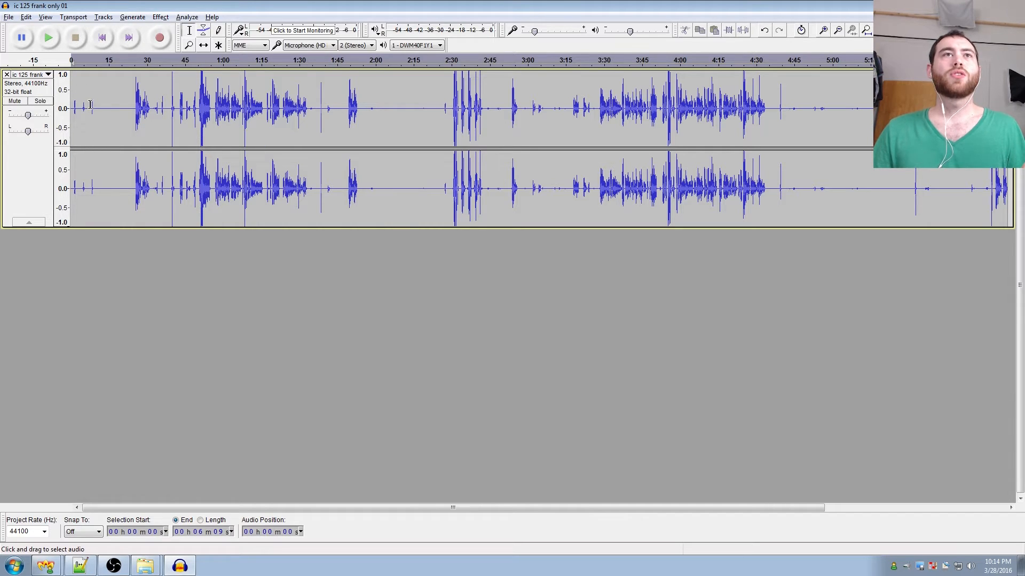
Select a speech-free stretch of the track from about 0:11 to 0:18 and play it to check its background noise
{"action": "left_click_drag", "start_coordinate": [99, 110], "coordinate": [128, 110]}
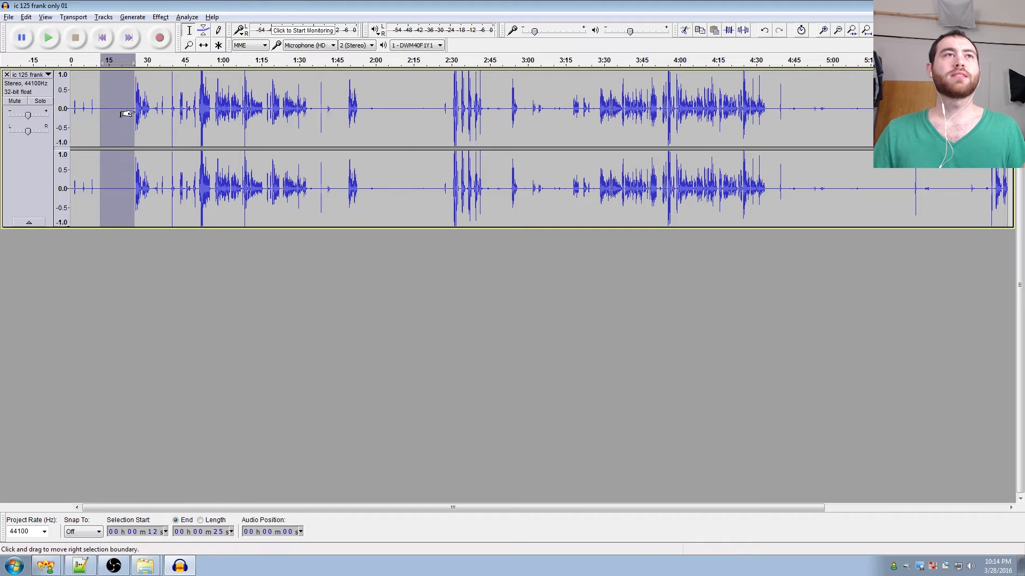
{"action": "left_click_drag", "start_coordinate": [386, 109], "coordinate": [444, 108]}
{"action": "left_click_drag", "start_coordinate": [103, 109], "coordinate": [130, 109]}
{"action": "left_click", "coordinate": [106, 109]}
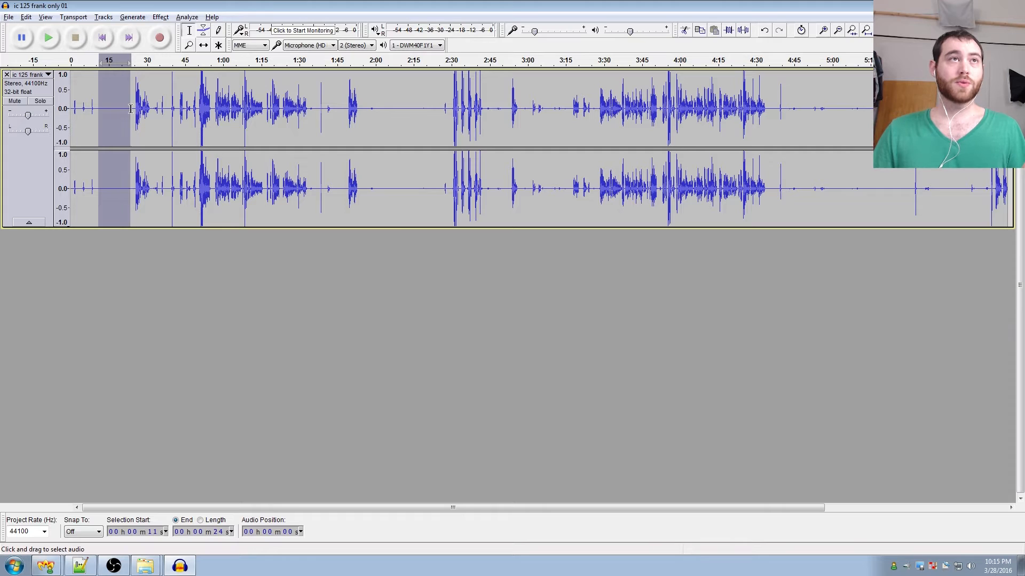
{"action": "key", "text": "space"}
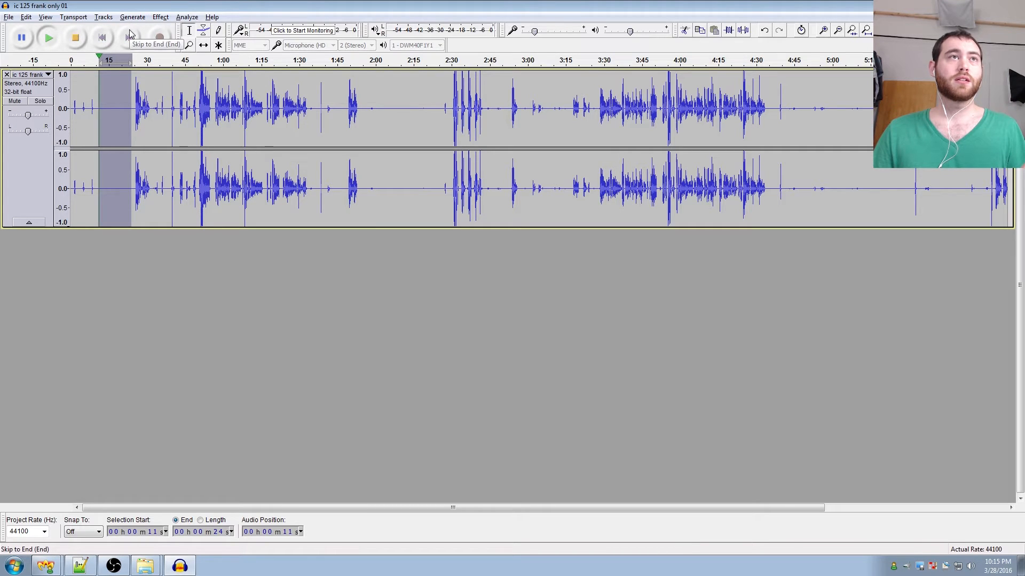
{"action": "key", "text": "space"}
{"action": "left_click_drag", "start_coordinate": [132, 106], "coordinate": [115, 106]}
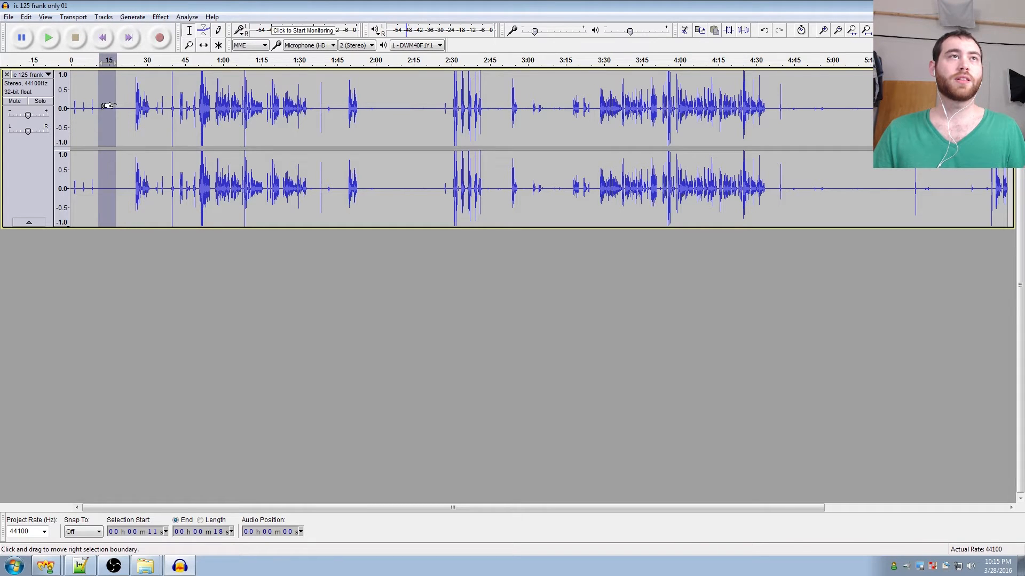
{"action": "scroll", "coordinate": [101, 96], "scroll_direction": "up", "scroll_amount": 1, "text": "ctrl"}
{"action": "scroll", "coordinate": [102, 96], "scroll_direction": "up", "scroll_amount": 1, "text": "ctrl"}
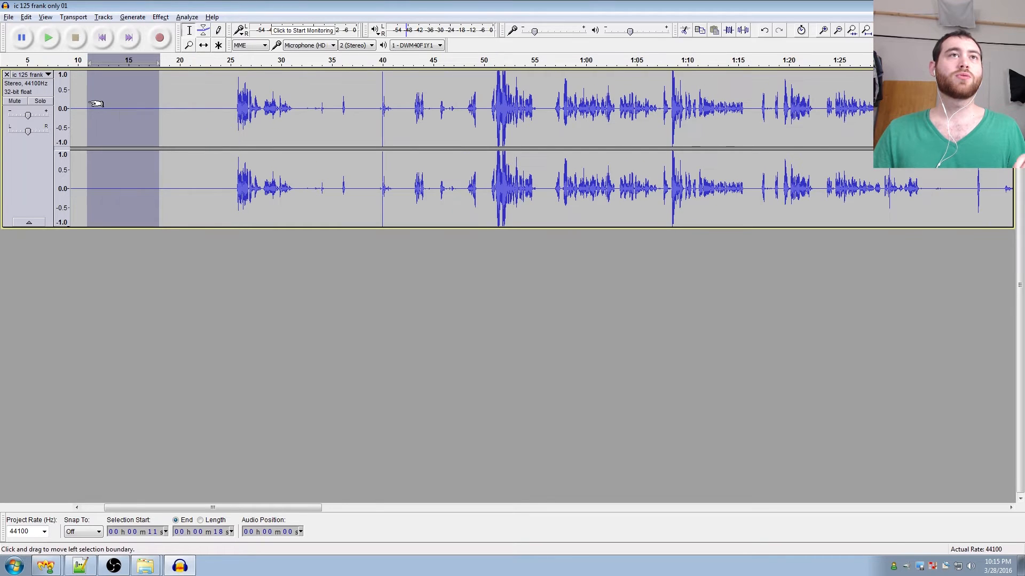
{"action": "key", "text": "space"}
{"action": "key", "text": "space"}
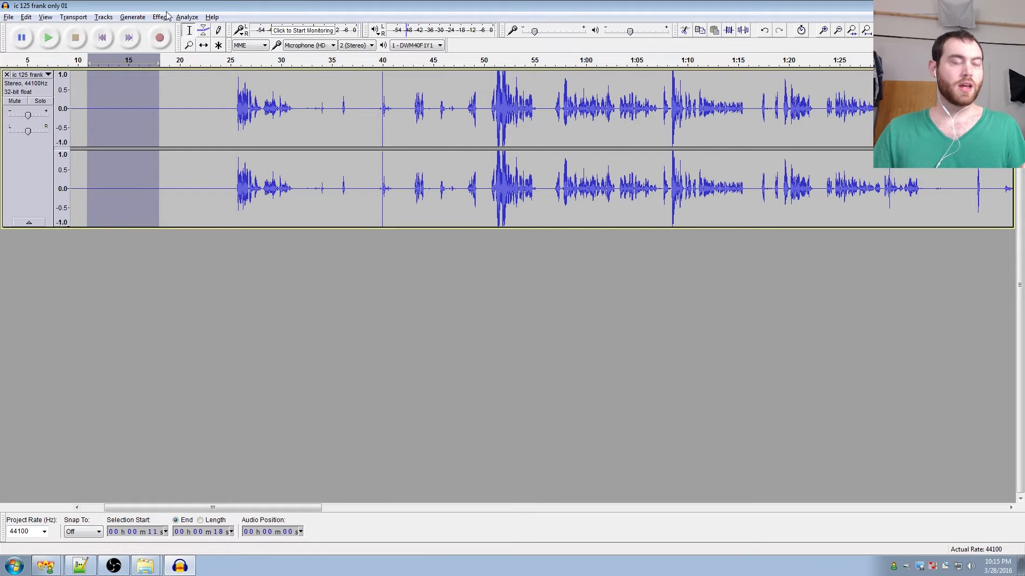
Capture a noise profile from the selected quiet stretch of the stereo track
{"action": "left_click", "coordinate": [160, 17]}
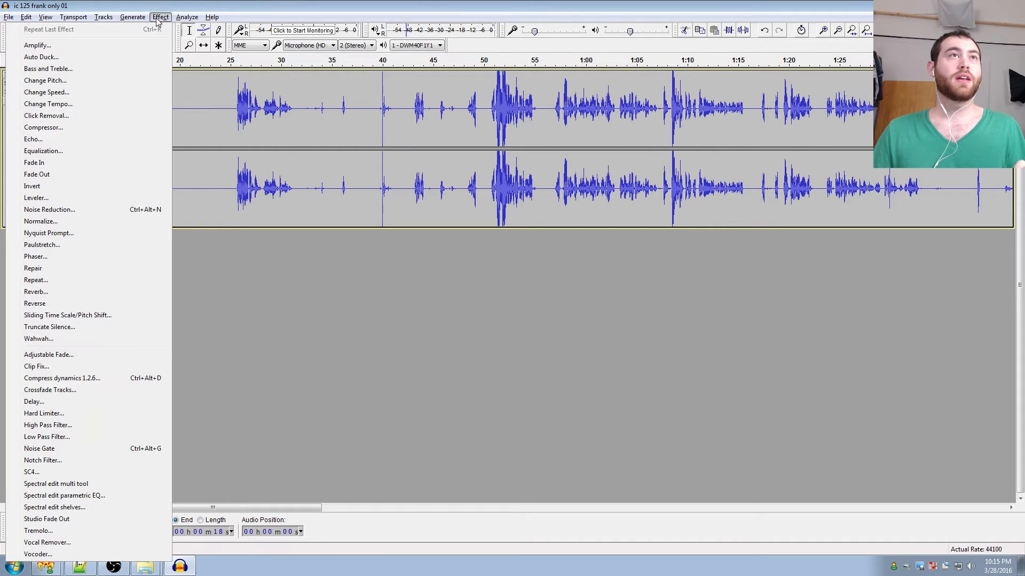
{"action": "left_click", "coordinate": [81, 211]}
{"action": "left_click", "coordinate": [497, 230]}
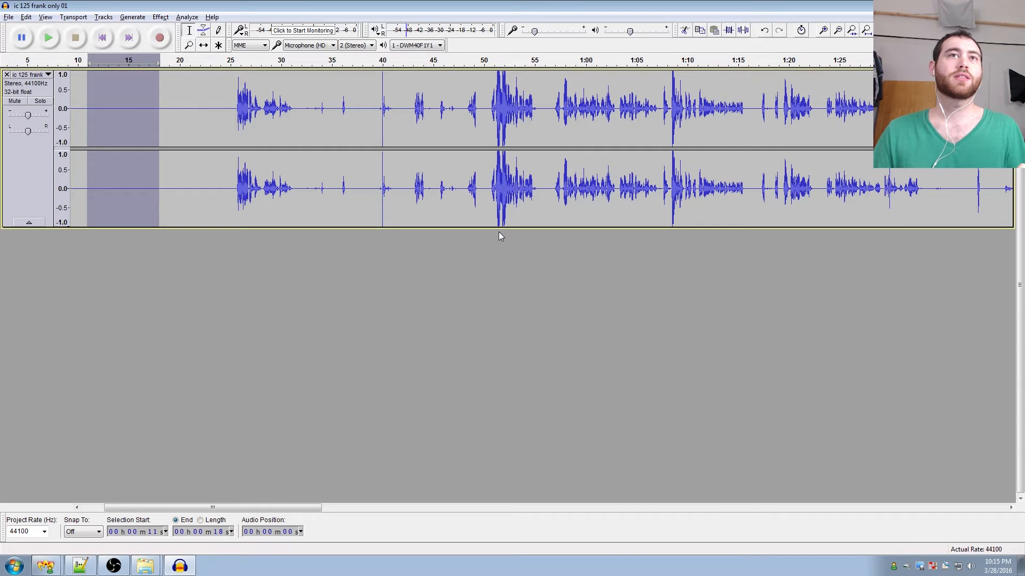
{"action": "left_click", "coordinate": [27, 164]}
{"action": "key", "text": "ctrl+z"}
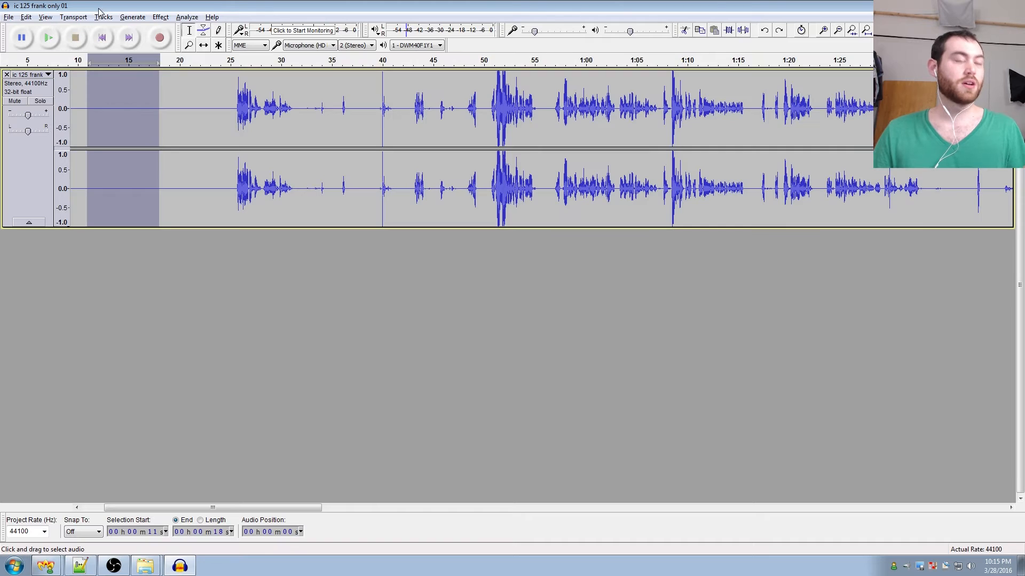
Convert the stereo track to mono
{"action": "left_click", "coordinate": [103, 17]}
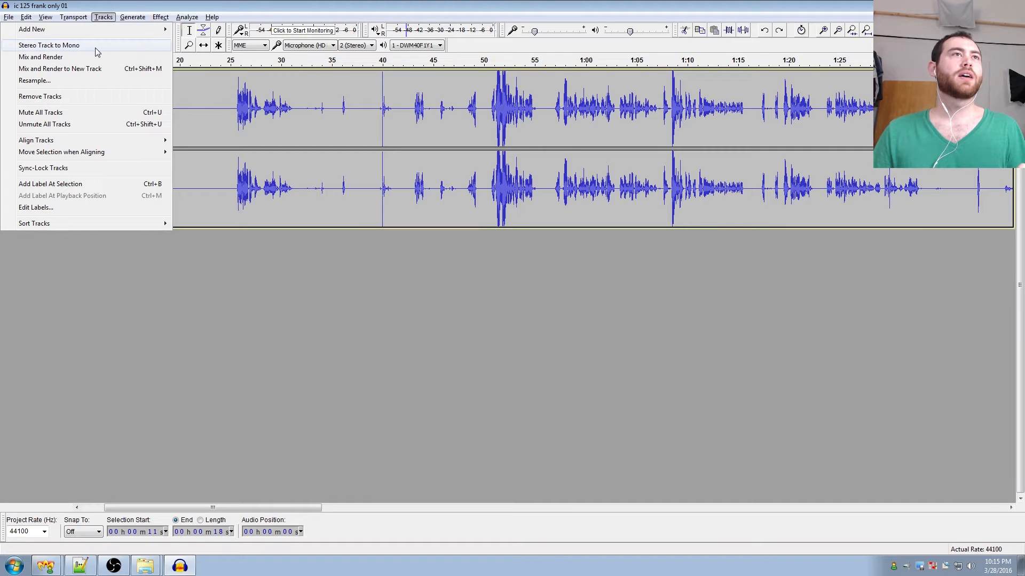
{"action": "left_click", "coordinate": [309, 3]}
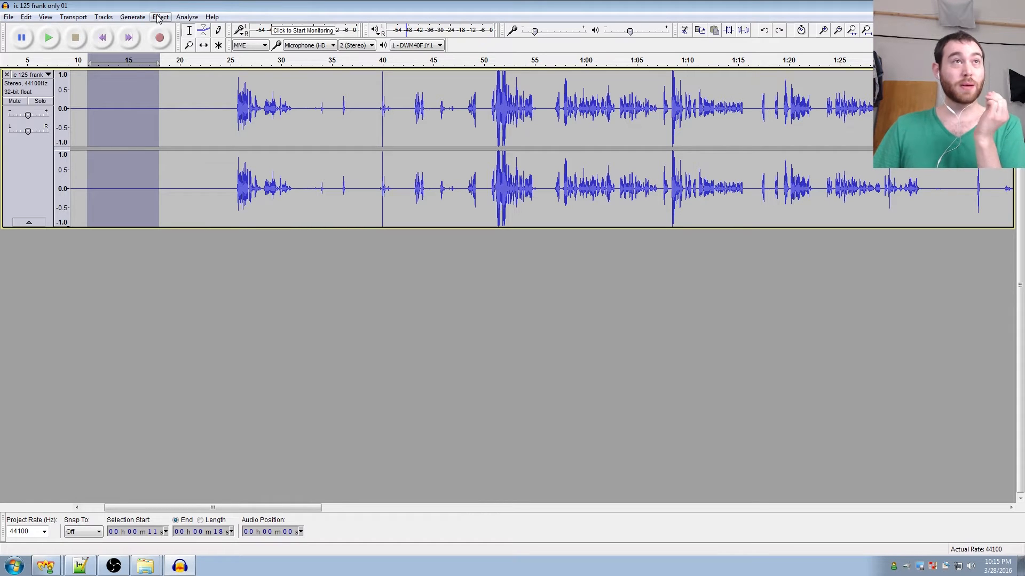
{"action": "left_click", "coordinate": [105, 17]}
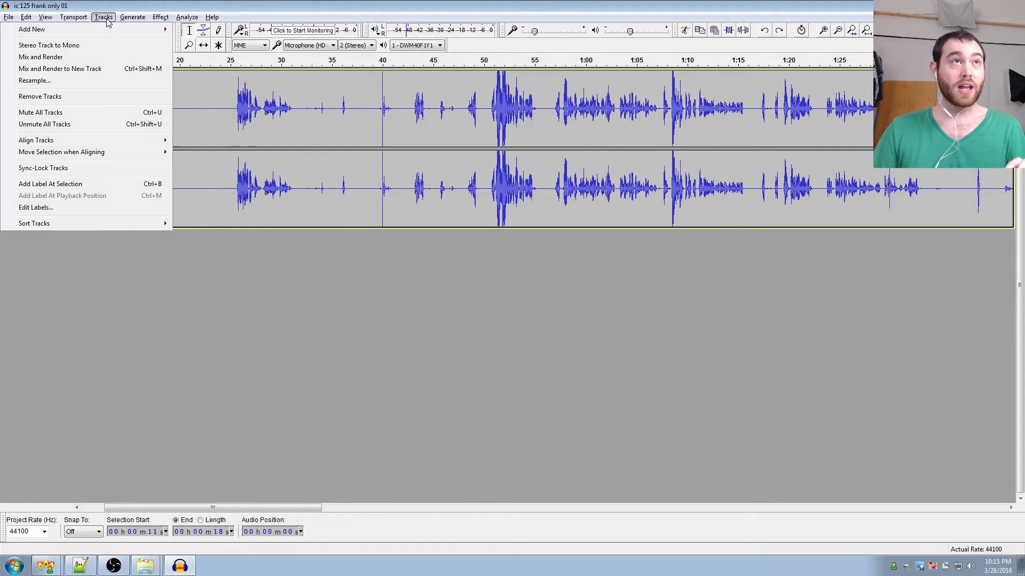
{"action": "left_click", "coordinate": [82, 46]}
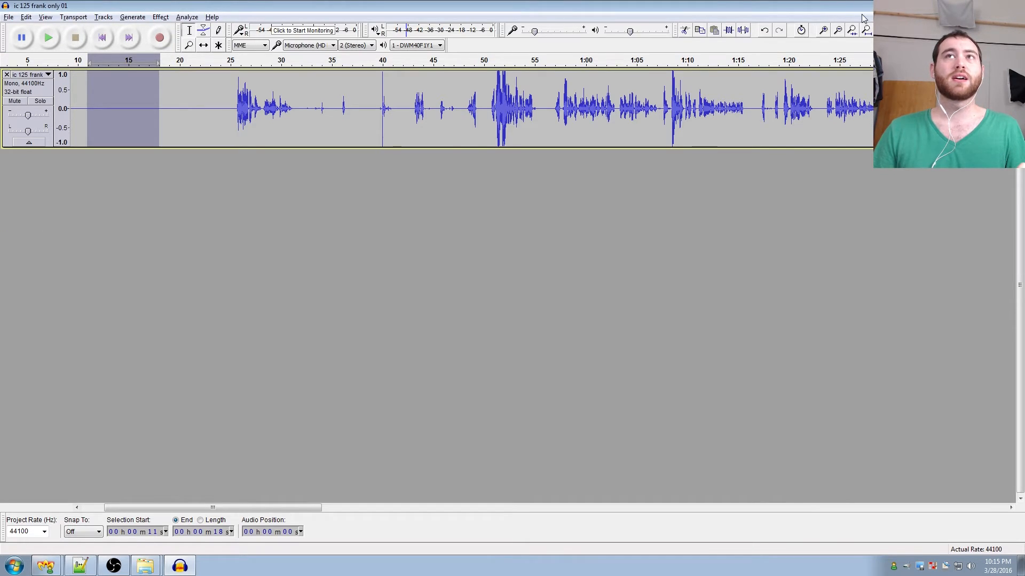
Capture the Noise Reduction profile from the selected quiet stretch of the mono track
{"action": "key", "text": "ctrl+3"}
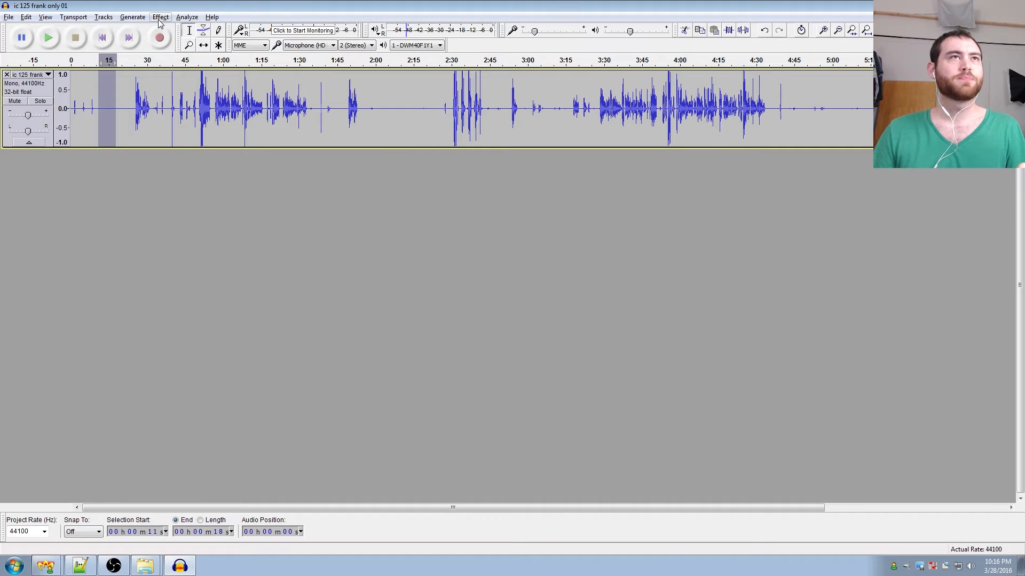
{"action": "left_click", "coordinate": [158, 18]}
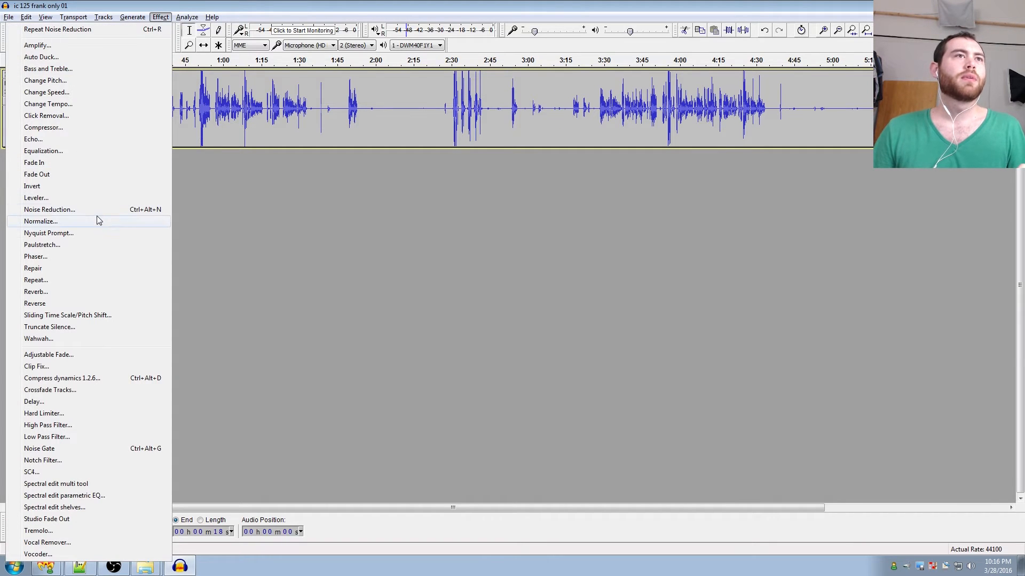
{"action": "left_click", "coordinate": [97, 214]}
{"action": "left_click", "coordinate": [518, 230]}
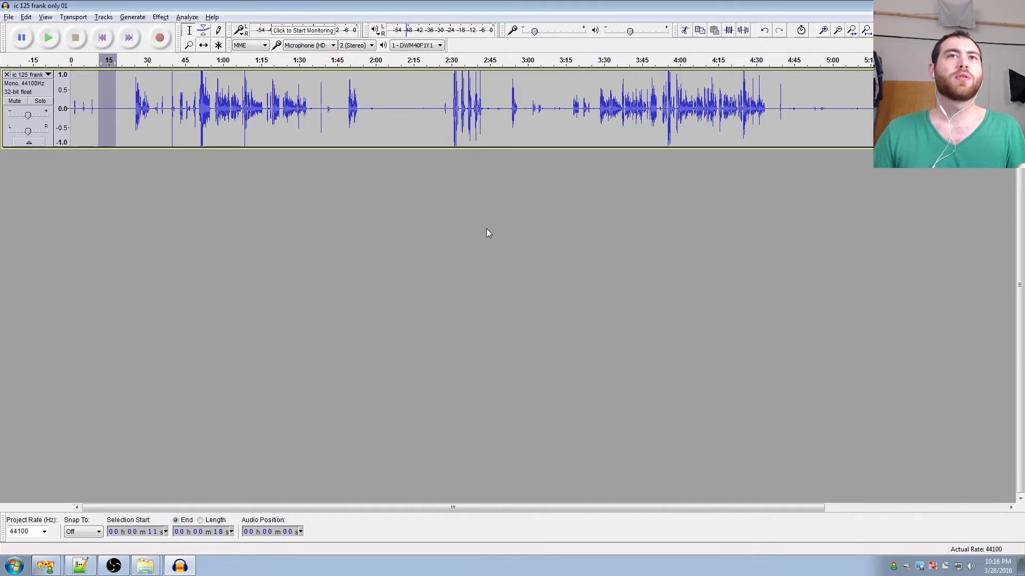
Apply Noise Reduction to the entire track with 12 dB reduction, sensitivity 6.00 and 0 smoothing bands
{"action": "double_click", "coordinate": [128, 128]}
{"action": "key", "text": "ctrl+r"}
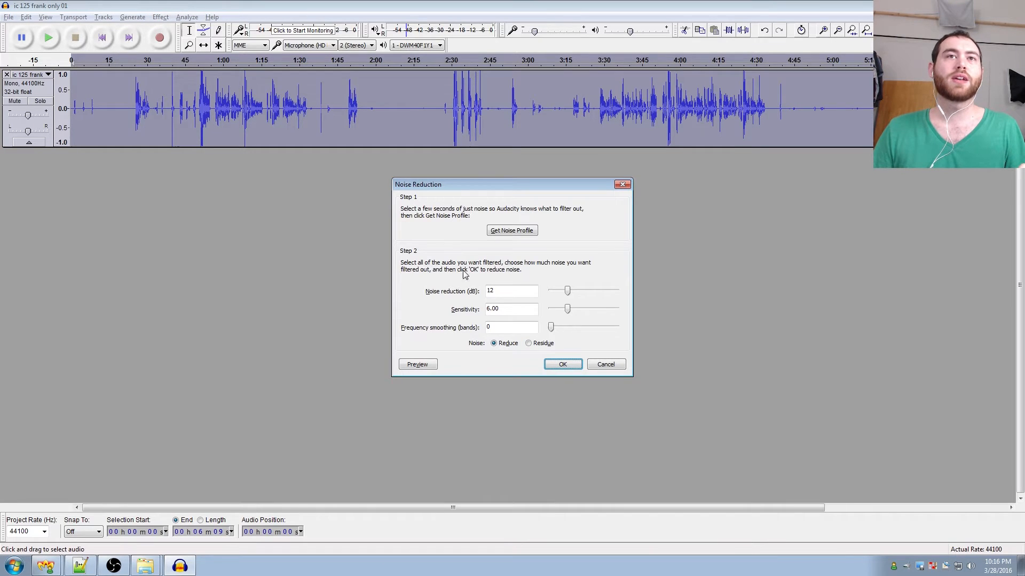
{"action": "left_click", "coordinate": [563, 367]}
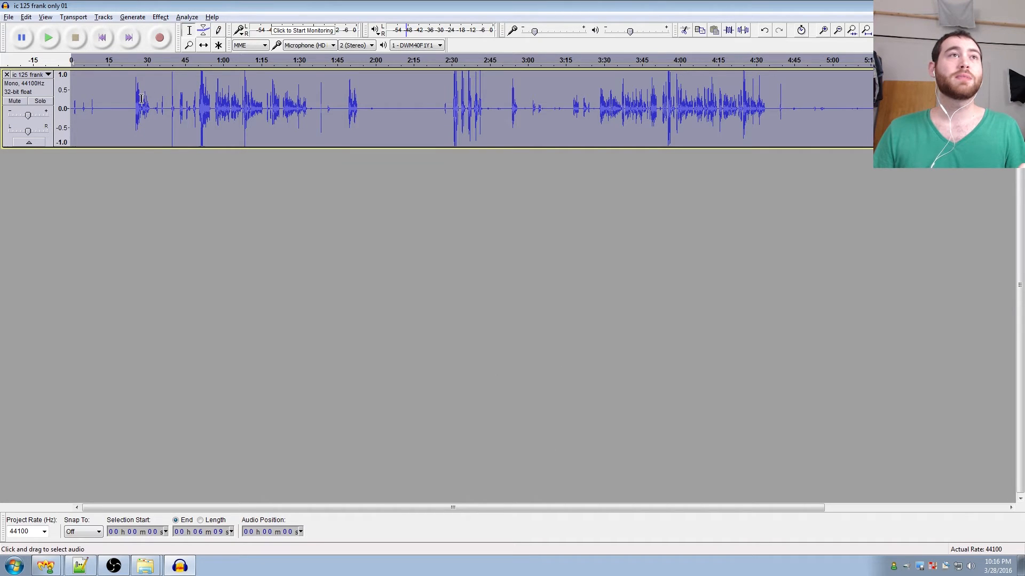
Select the faint sound between about 4:55 and 4:57 and play it
{"action": "left_click", "coordinate": [73, 109]}
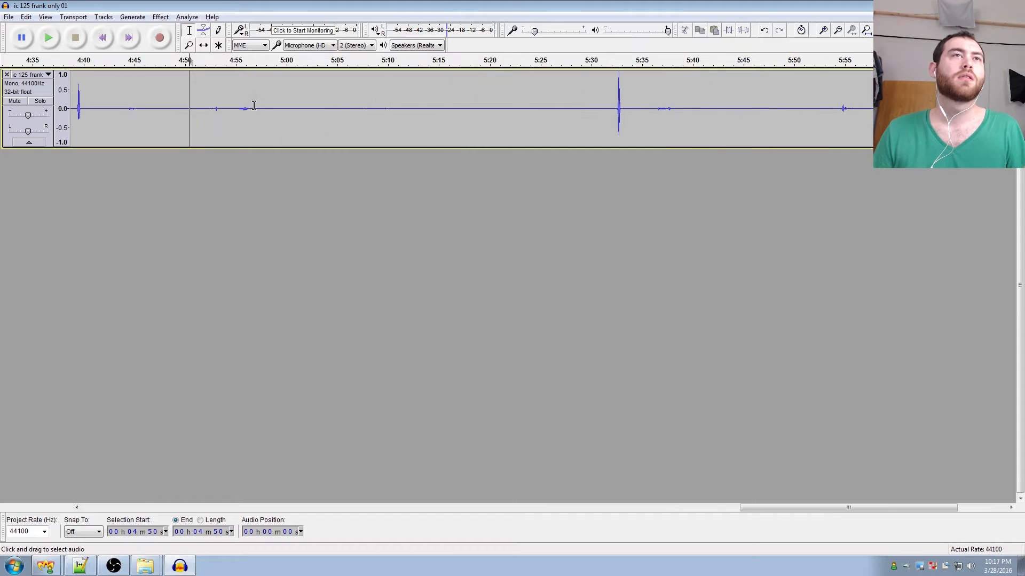
{"action": "left_click", "coordinate": [235, 109]}
{"action": "left_click_drag", "start_coordinate": [235, 108], "coordinate": [255, 110]}
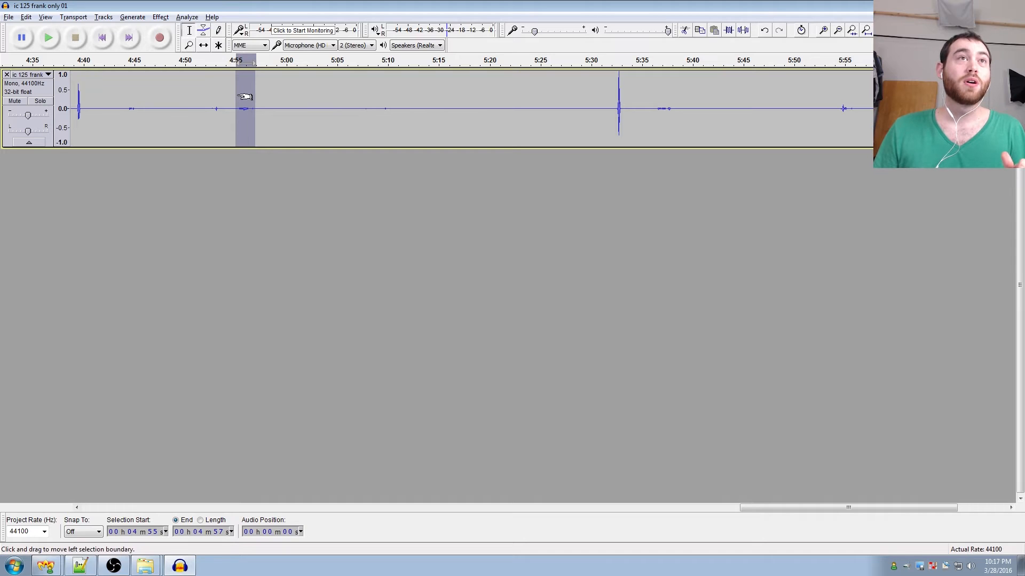
{"action": "key", "text": "space"}
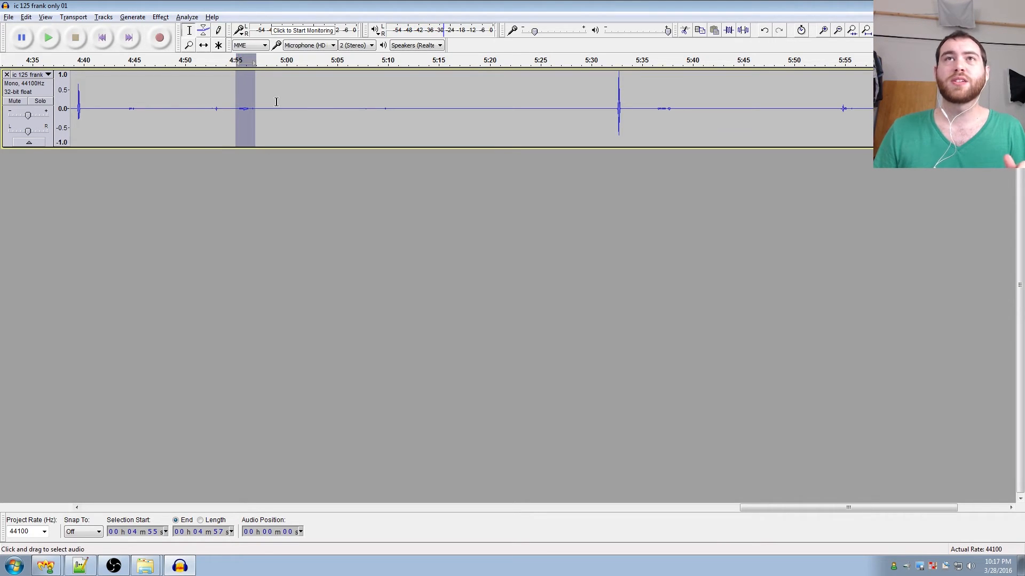
Narrow the selection to the faint sound at about 4:55.4 to 4:56.5 and run Noise Gate's Analyse Noise Level function on it
{"action": "scroll", "coordinate": [241, 94], "scroll_direction": "up", "scroll_amount": 3, "text": "ctrl"}
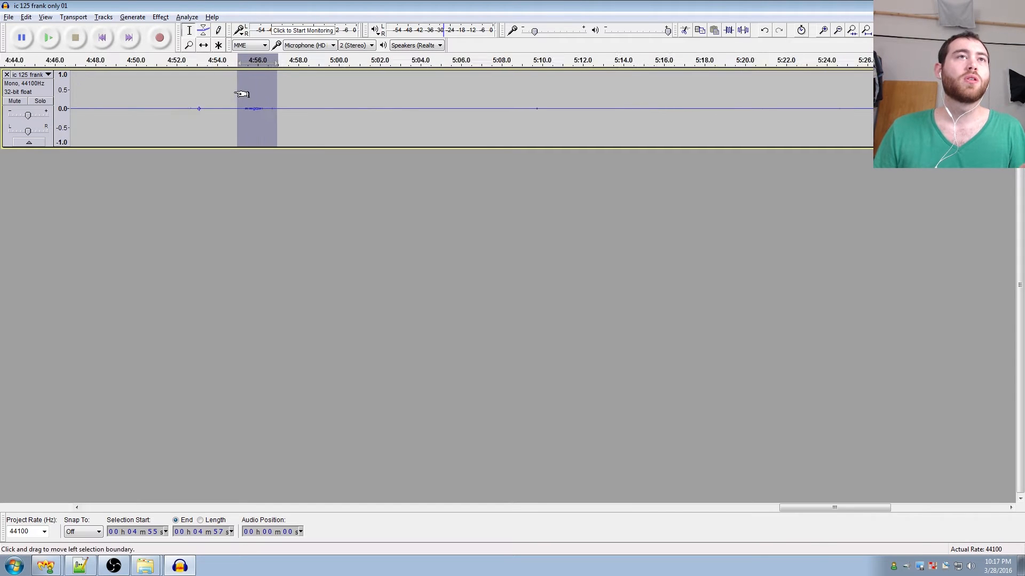
{"action": "left_click", "coordinate": [246, 111]}
{"action": "left_click_drag", "start_coordinate": [272, 107], "coordinate": [362, 110]}
{"action": "left_click", "coordinate": [257, 101]}
{"action": "left_click_drag", "start_coordinate": [279, 108], "coordinate": [368, 111]}
{"action": "left_click", "coordinate": [160, 17]}
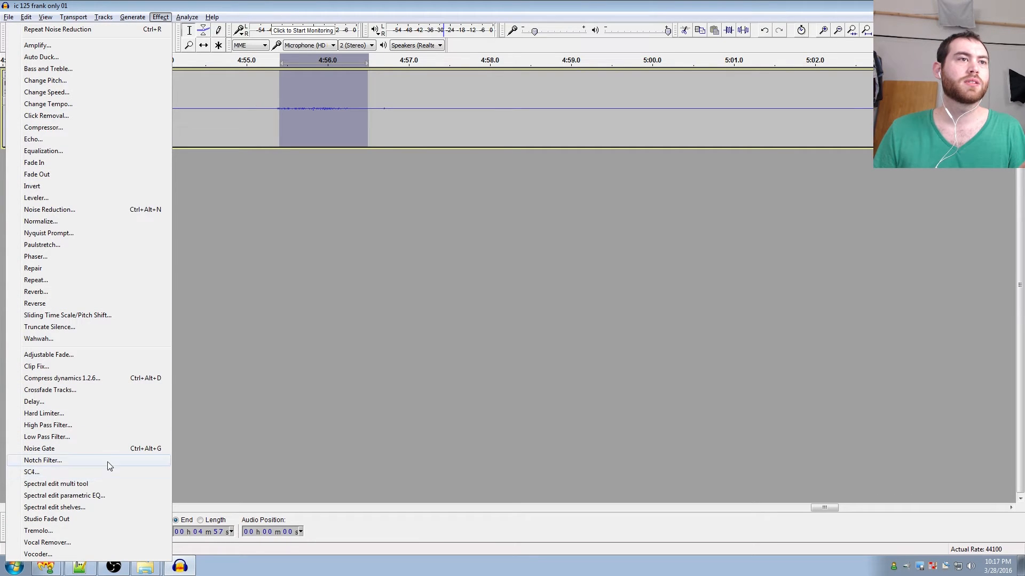
{"action": "left_click", "coordinate": [120, 450]}
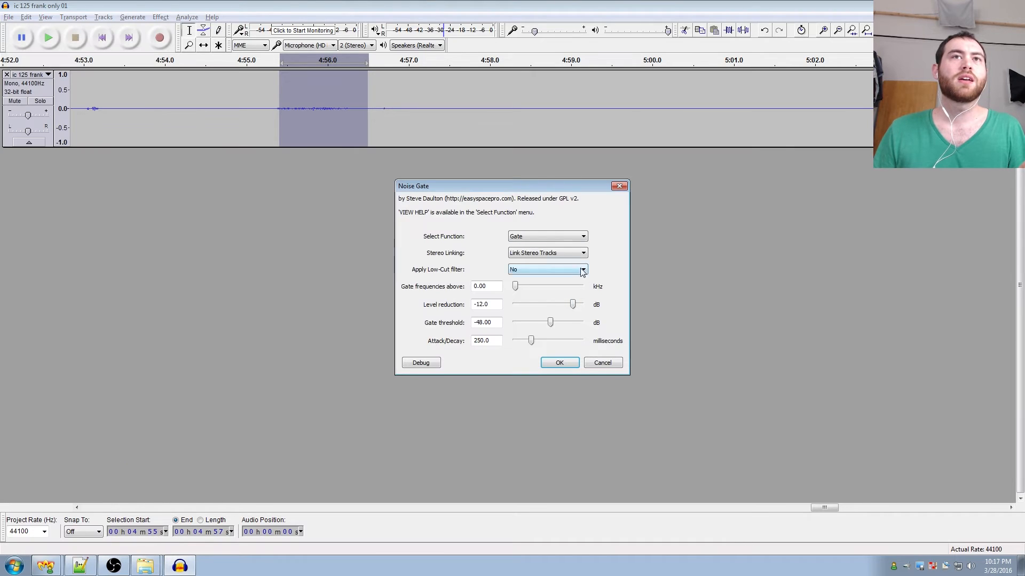
{"action": "left_click", "coordinate": [553, 236]}
{"action": "left_click", "coordinate": [534, 253]}
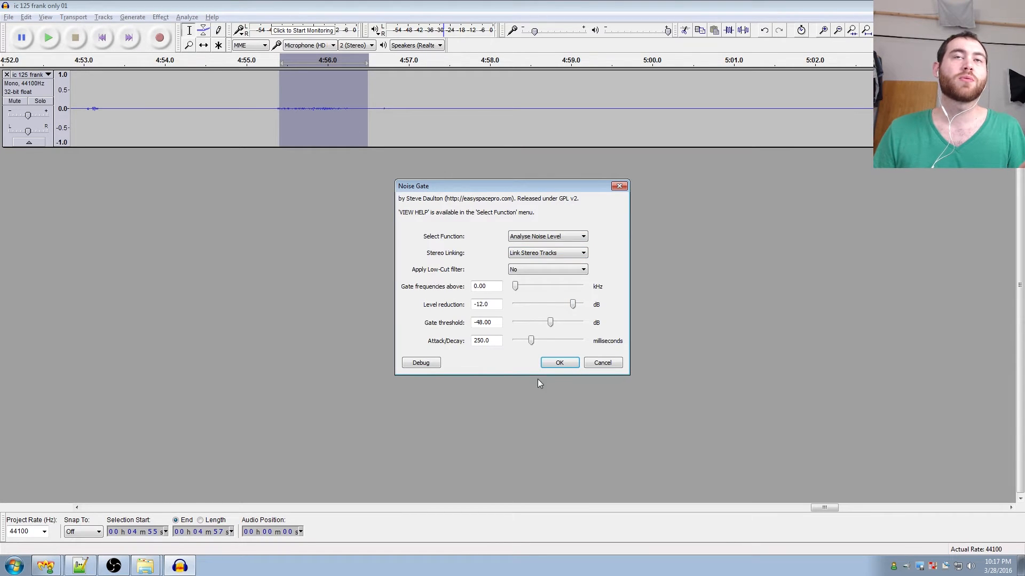
{"action": "left_click", "coordinate": [559, 365]}
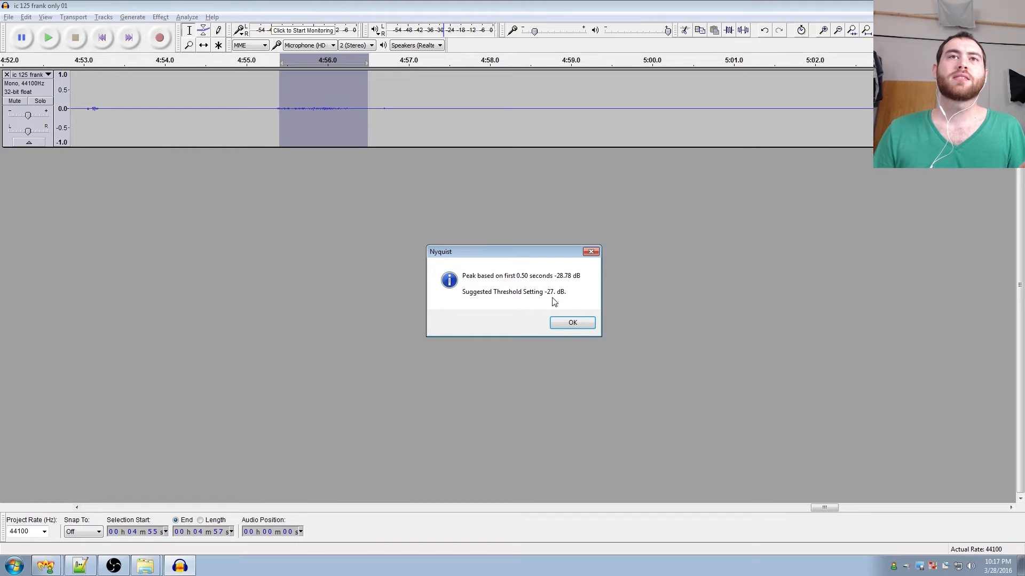
{"action": "left_click", "coordinate": [568, 326]}
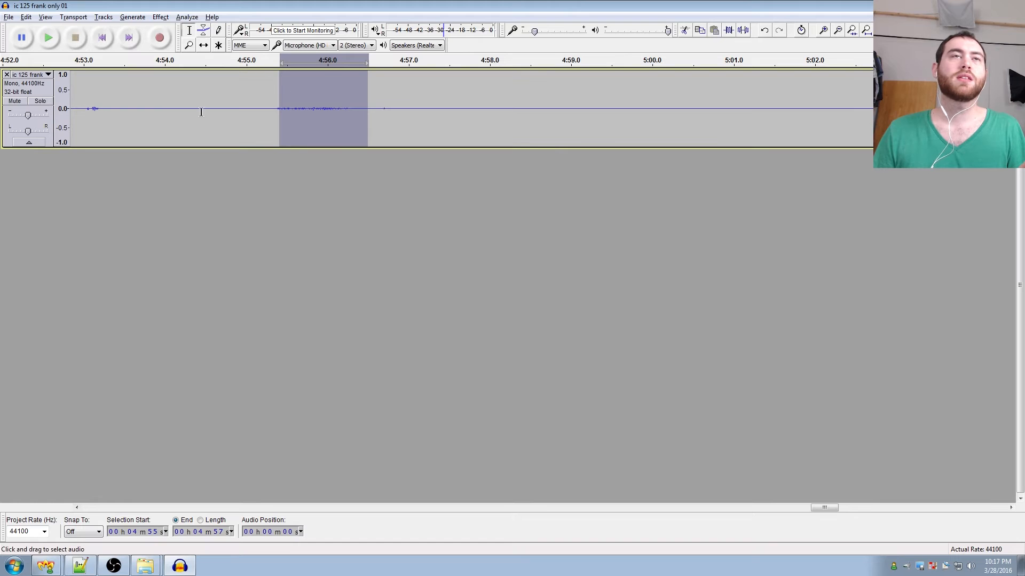
Apply Noise Gate's Gate function to about 4:53 to 4:57.8 with a -27 dB threshold and a level reduction of 24 dB
{"action": "left_click_drag", "start_coordinate": [83, 107], "coordinate": [471, 107]}
{"action": "scroll", "coordinate": [170, 28], "scroll_direction": "down", "scroll_amount": 1}
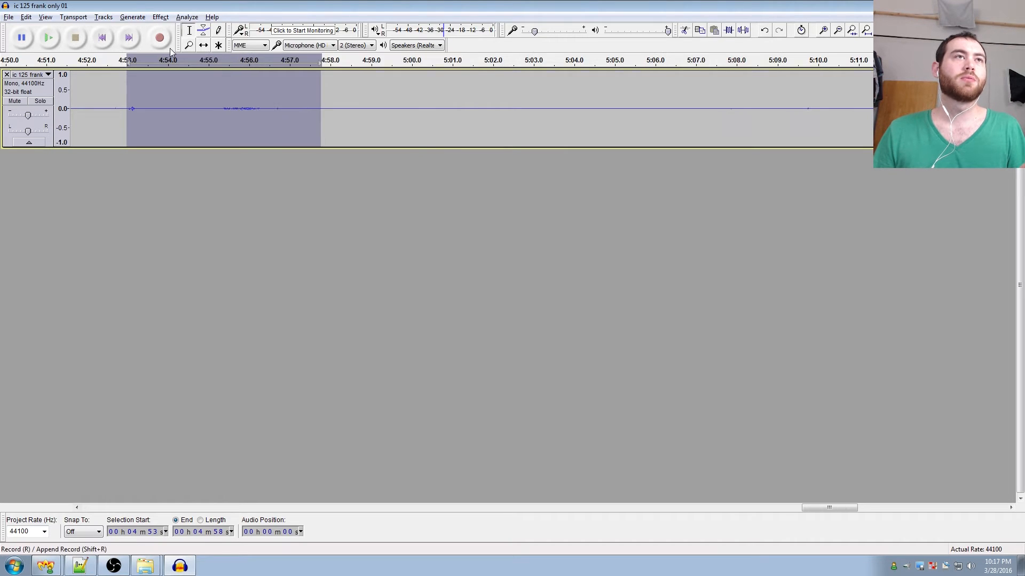
{"action": "scroll", "coordinate": [164, 27], "scroll_direction": "up", "scroll_amount": 1}
{"action": "left_click", "coordinate": [160, 17]}
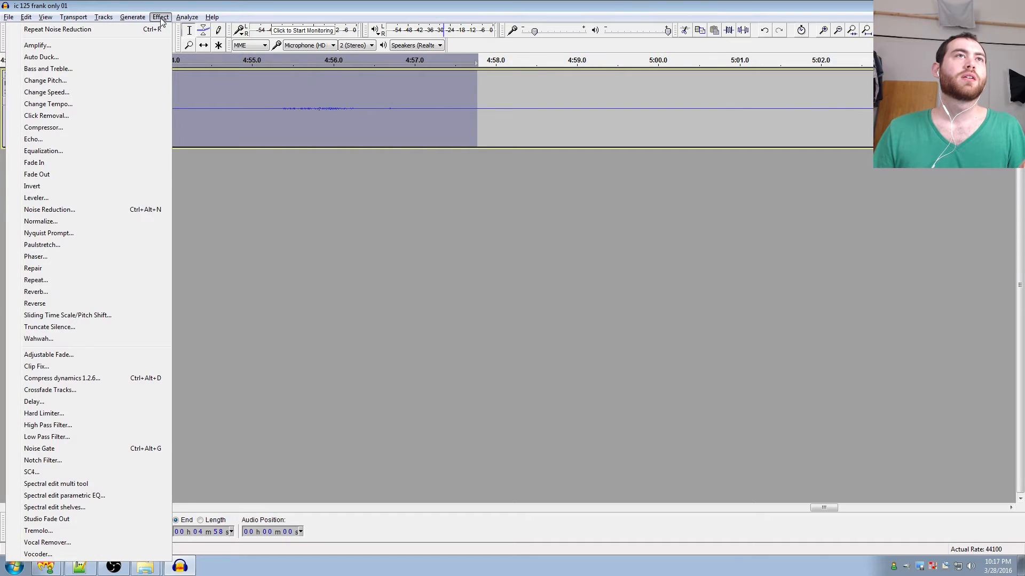
{"action": "left_click", "coordinate": [122, 450]}
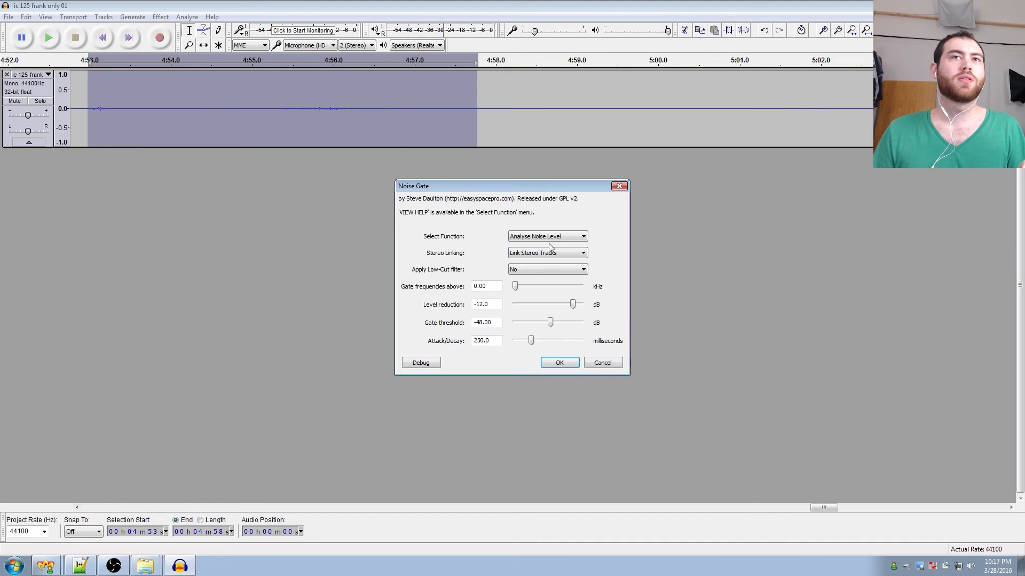
{"action": "left_click", "coordinate": [547, 238]}
{"action": "left_click", "coordinate": [533, 246]}
{"action": "double_click", "coordinate": [485, 322]}
{"action": "type", "text": "-27"}
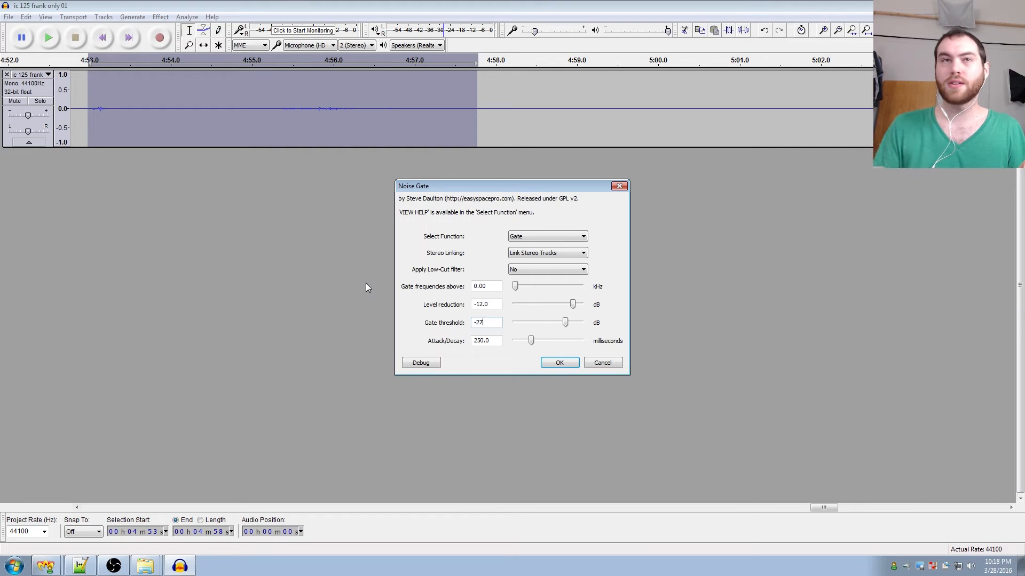
{"action": "key", "text": "shift+Tab"}
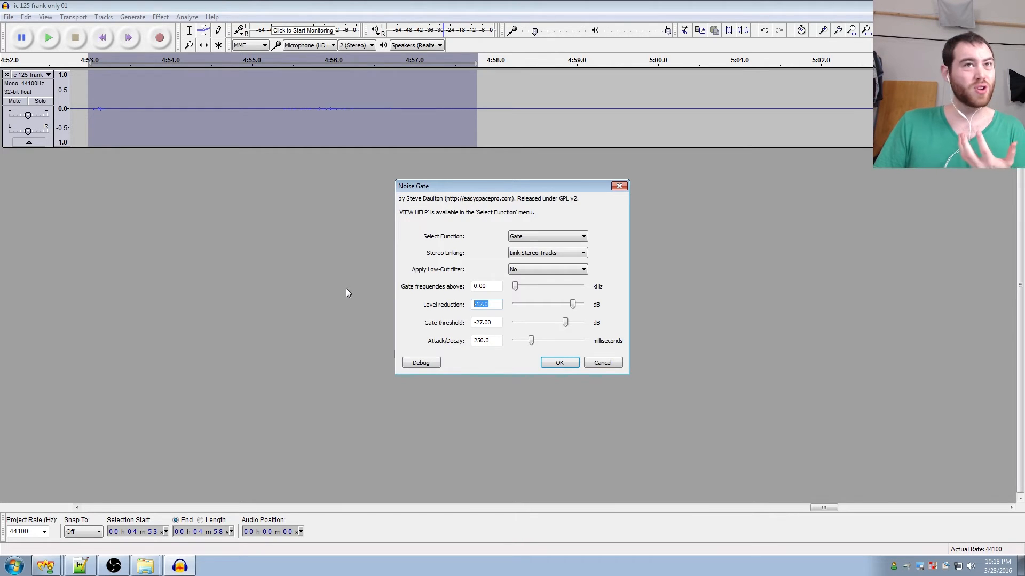
{"action": "type", "text": "24"}
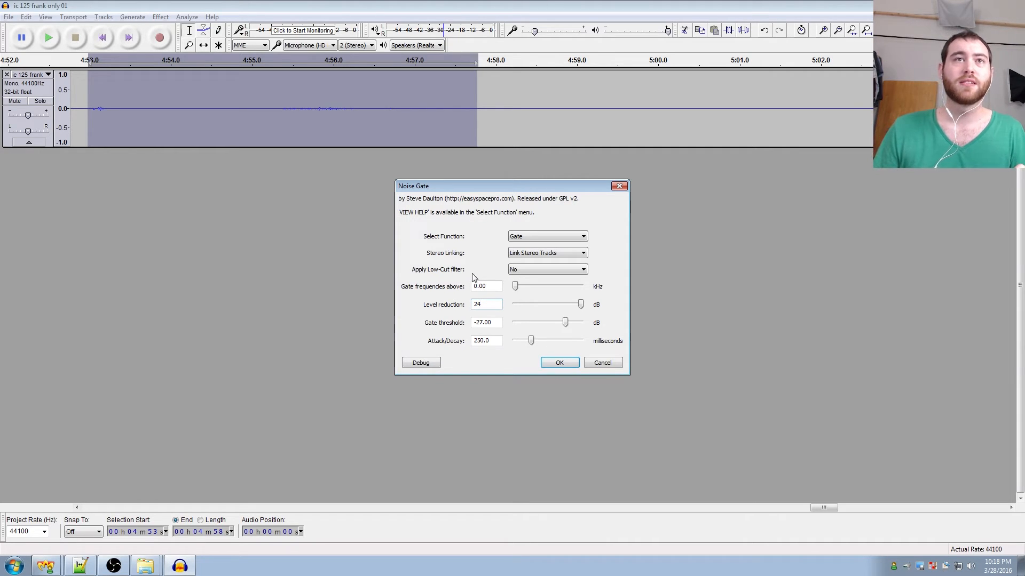
{"action": "left_click", "coordinate": [498, 321]}
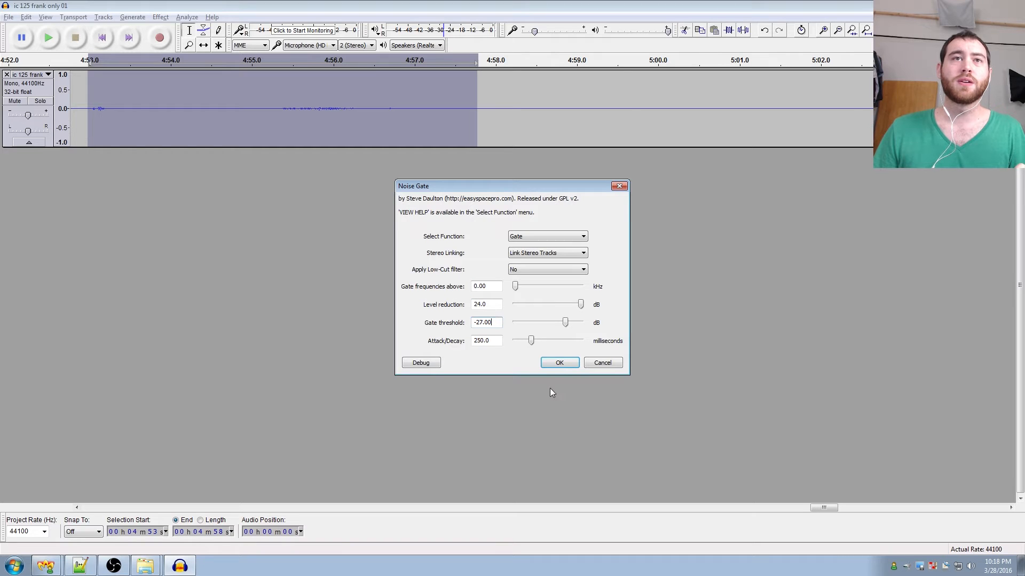
{"action": "left_click", "coordinate": [558, 363]}
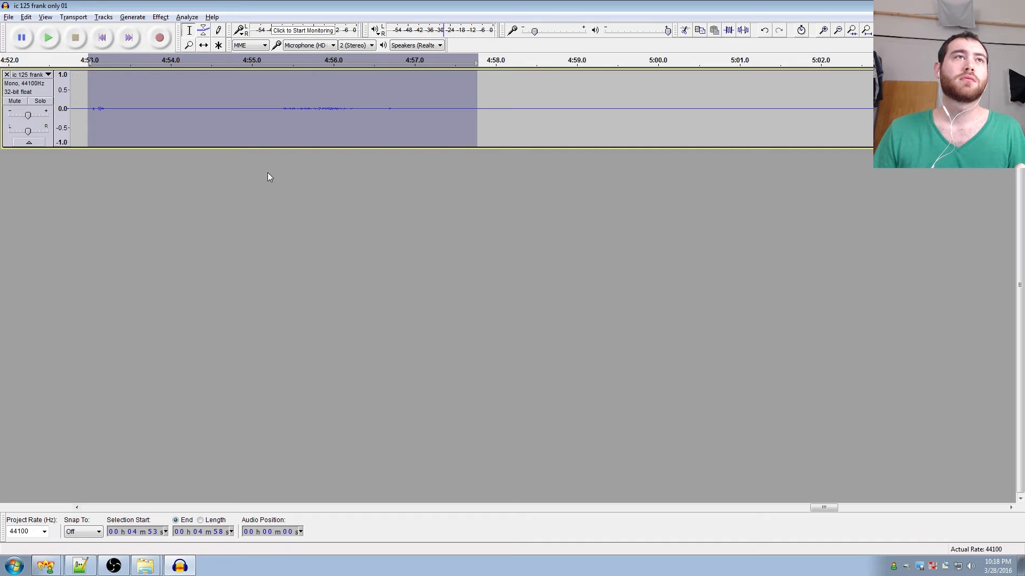
Apply Noise Gate to the same selection with the level reduction set to -24 dB
{"action": "key", "text": "space"}
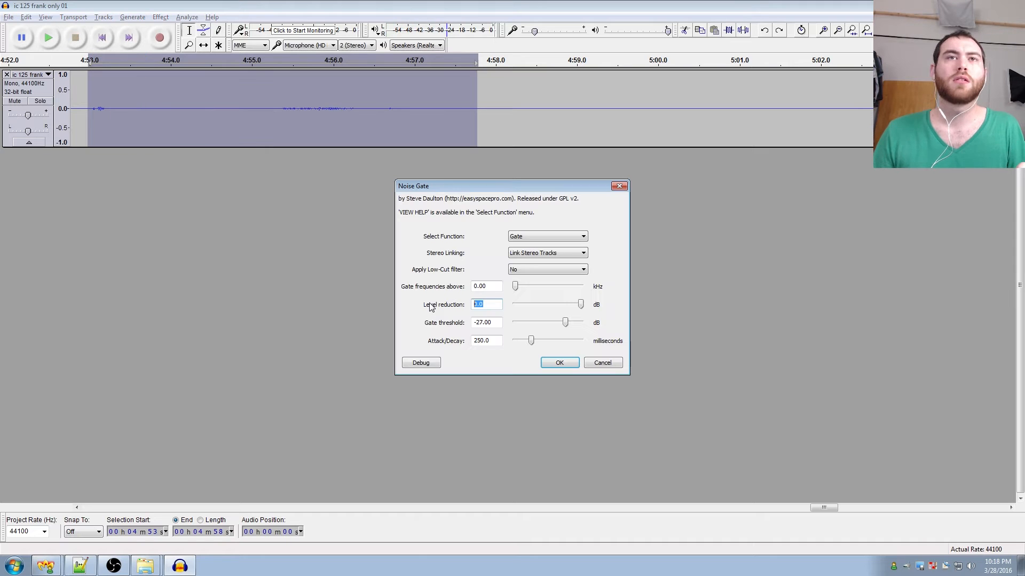
{"action": "type", "text": "-24"}
{"action": "left_click", "coordinate": [498, 324]}
{"action": "left_click", "coordinate": [564, 362]}
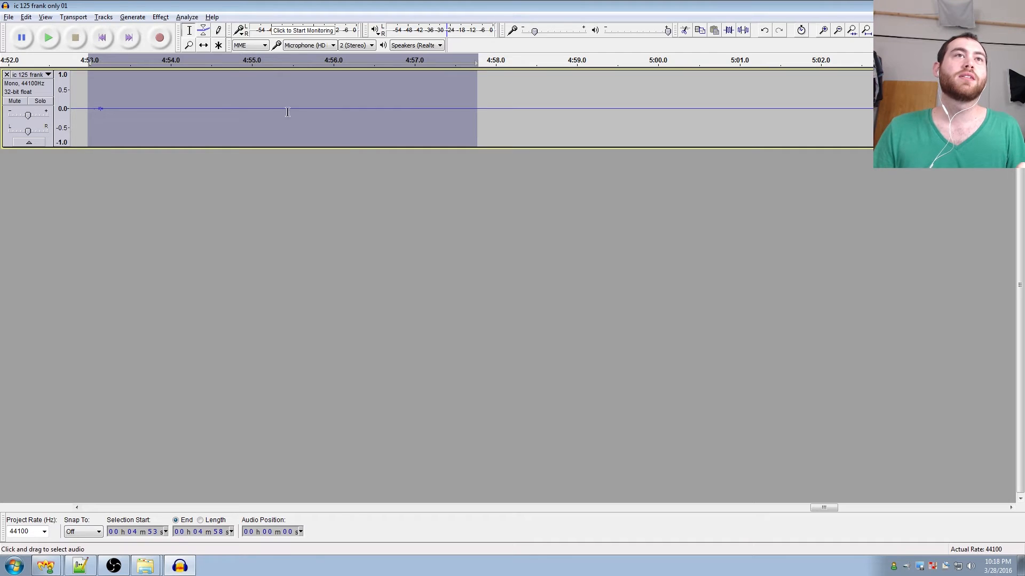
Play the gated audio from about 4:53 and undo the last Noise Gate
{"action": "left_click", "coordinate": [93, 111]}
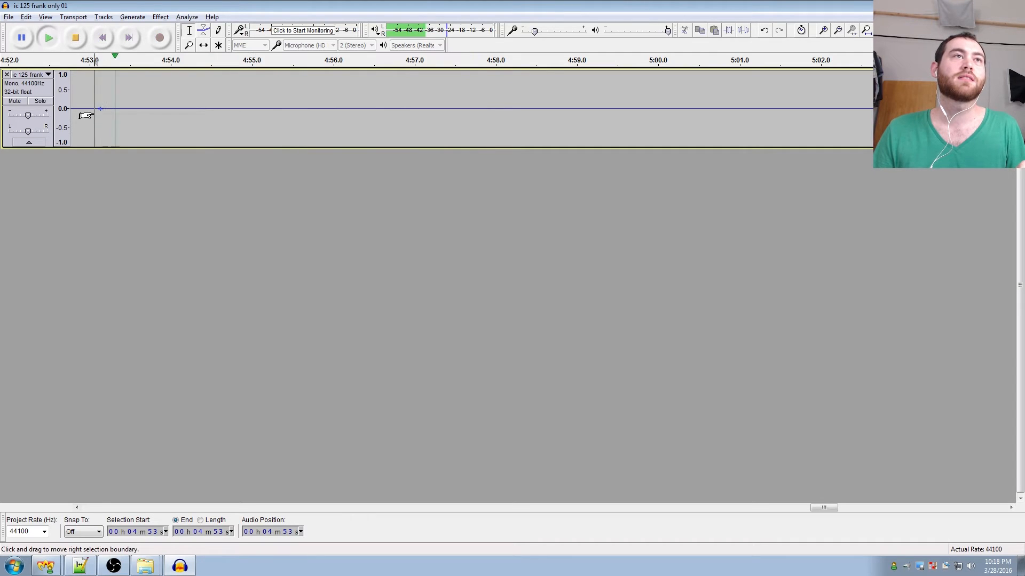
{"action": "scroll", "coordinate": [101, 103], "scroll_direction": "up", "scroll_amount": 1}
{"action": "scroll", "coordinate": [88, 108], "scroll_direction": "up", "scroll_amount": 2}
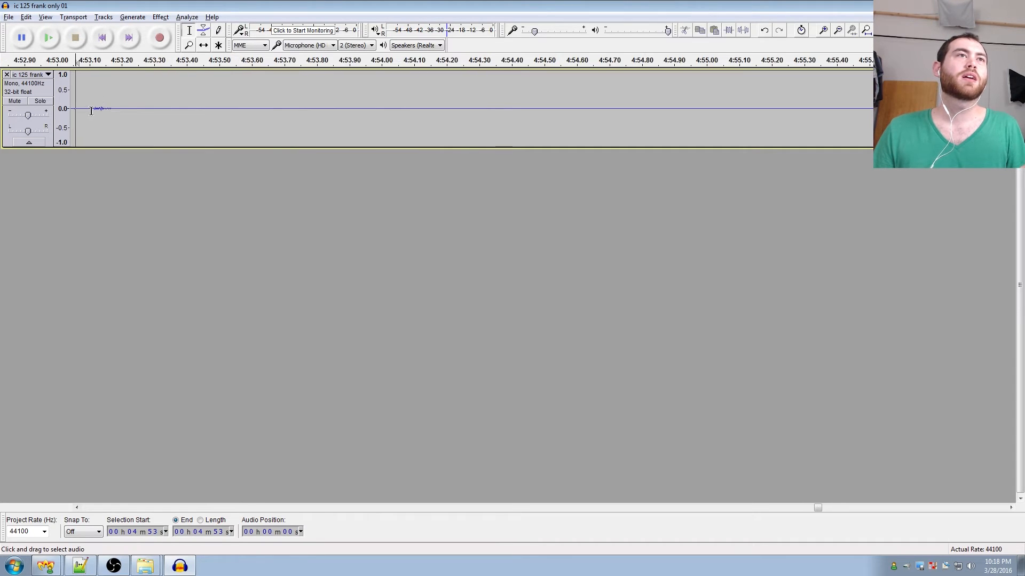
{"action": "key", "text": "ctrl+z"}
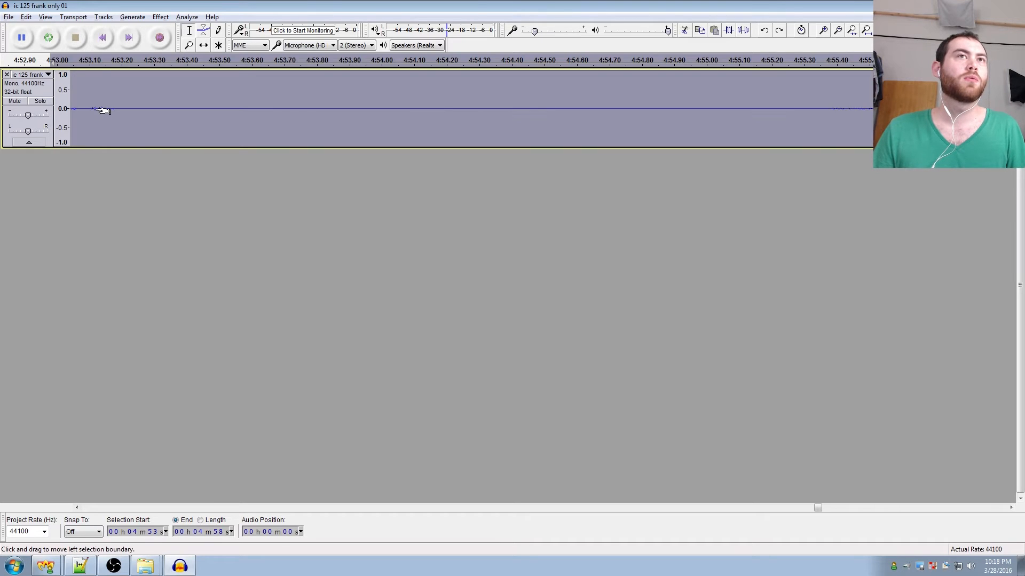
Select the faint sound from about 4:53.05 to 4:53.19 and run Noise Gate's Analyse Noise Level function on it
{"action": "scroll", "coordinate": [104, 112], "scroll_direction": "down", "scroll_amount": 1}
{"action": "scroll", "coordinate": [238, 119], "scroll_direction": "down", "scroll_amount": 2}
{"action": "scroll", "coordinate": [237, 119], "scroll_direction": "up", "scroll_amount": 4}
{"action": "key", "text": "space"}
{"action": "key", "text": "space"}
{"action": "left_click", "coordinate": [237, 115]}
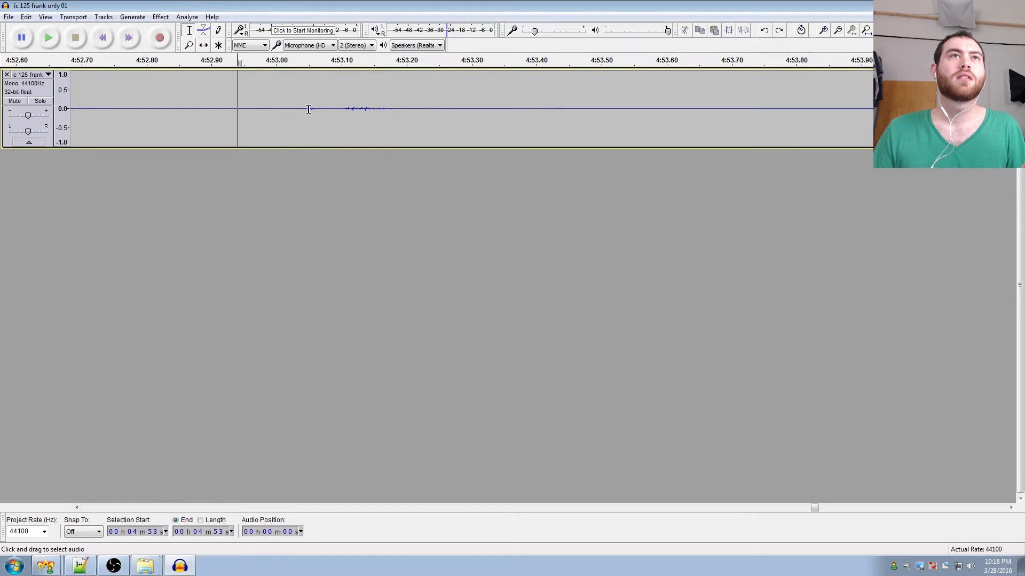
{"action": "left_click_drag", "start_coordinate": [308, 110], "coordinate": [400, 109]}
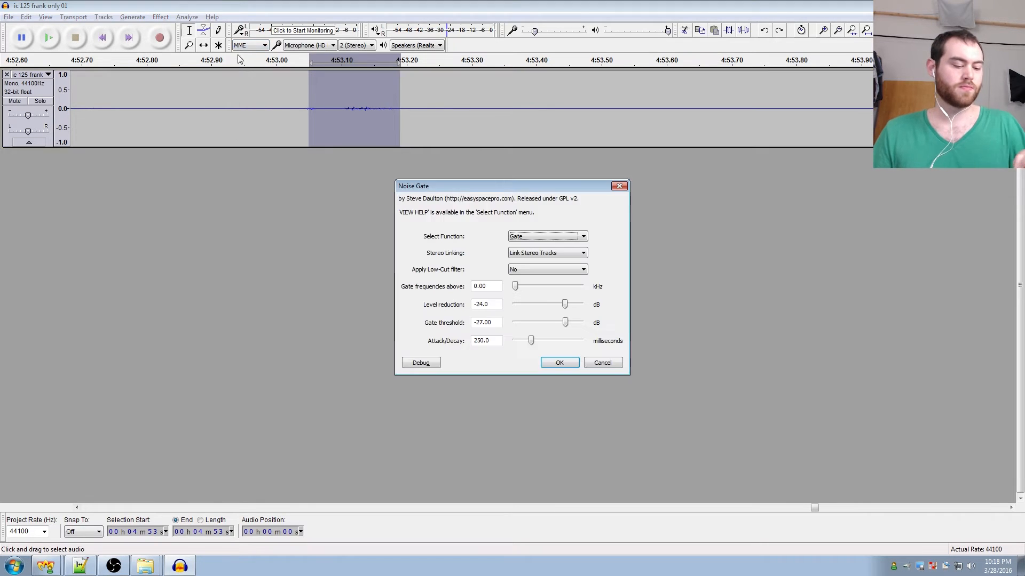
{"action": "left_click", "coordinate": [539, 236]}
{"action": "left_click", "coordinate": [536, 253]}
{"action": "left_click", "coordinate": [559, 363]}
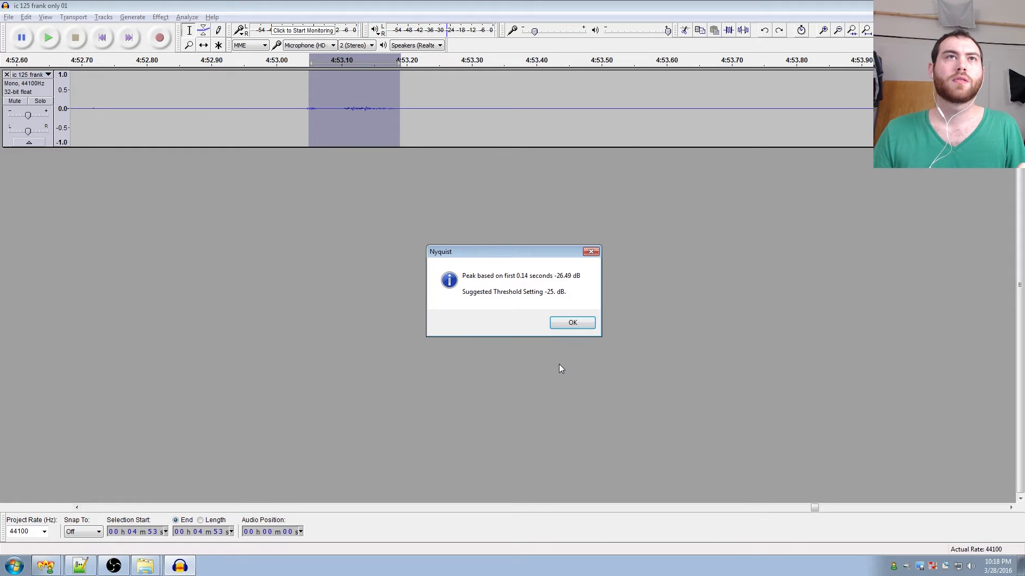
{"action": "left_click", "coordinate": [572, 322]}
Apply Noise Gate's Gate function to the entire track with the gate threshold set to -25 dB
{"action": "left_click", "coordinate": [50, 143]}
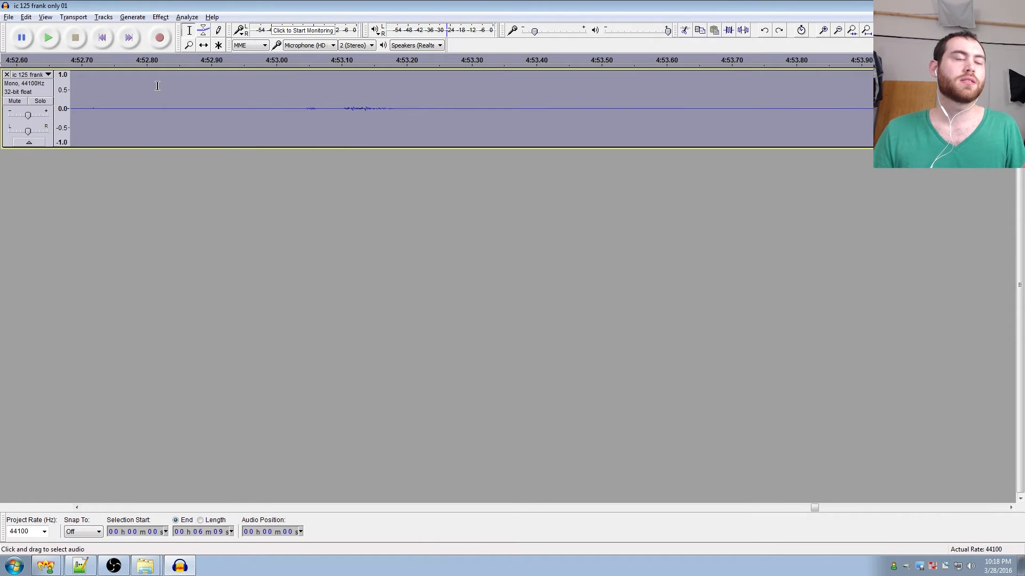
{"action": "key", "text": "ctrl+r"}
{"action": "double_click", "coordinate": [489, 322]}
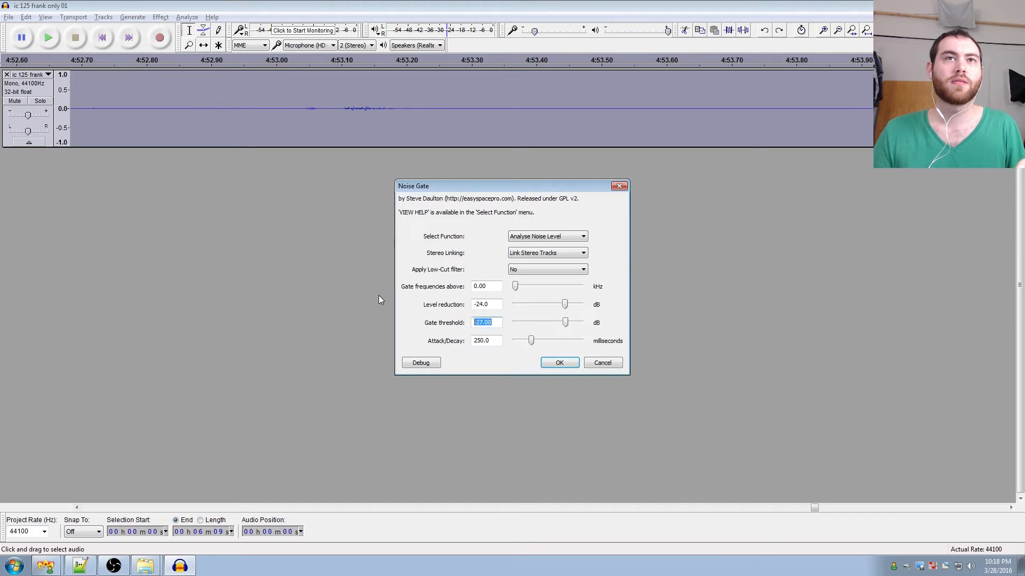
{"action": "type", "text": "-25"}
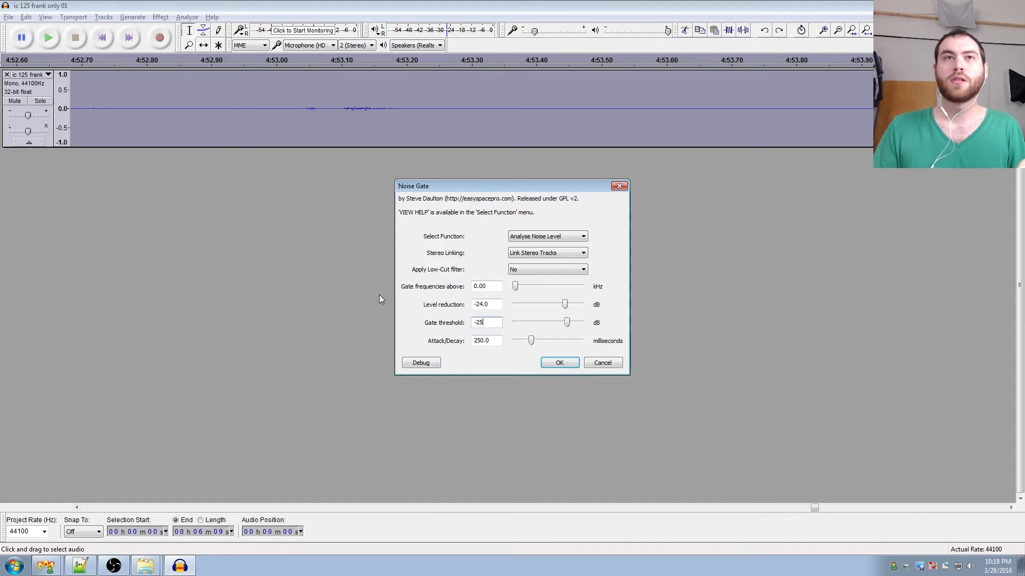
{"action": "left_click", "coordinate": [531, 236]}
{"action": "left_click", "coordinate": [529, 247]}
{"action": "left_click", "coordinate": [558, 364]}
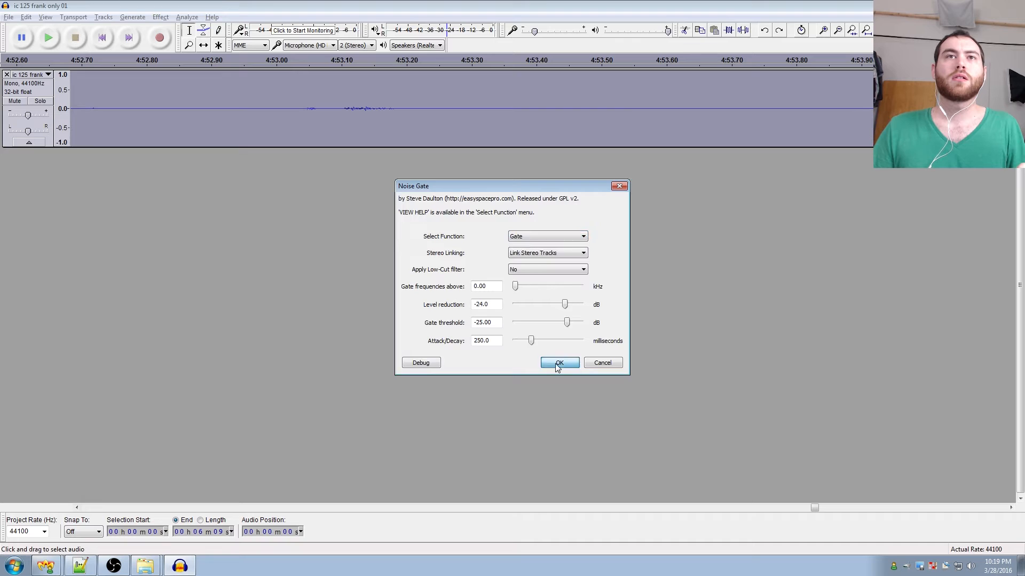
Play the remaining sound at about 5:54 and examine the gated waveform across the whole track
{"action": "scroll", "coordinate": [371, 177], "scroll_direction": "down", "scroll_amount": 6, "text": "ctrl"}
{"action": "scroll", "coordinate": [318, 138], "scroll_direction": "down", "scroll_amount": 4, "text": "ctrl"}
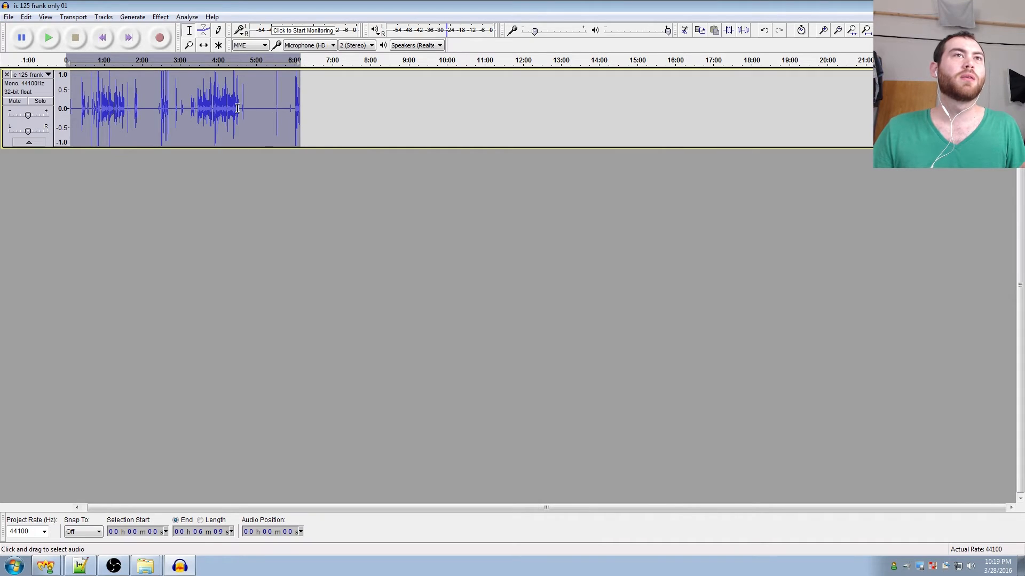
{"action": "scroll", "coordinate": [264, 111], "scroll_direction": "up", "scroll_amount": 3, "text": "ctrl"}
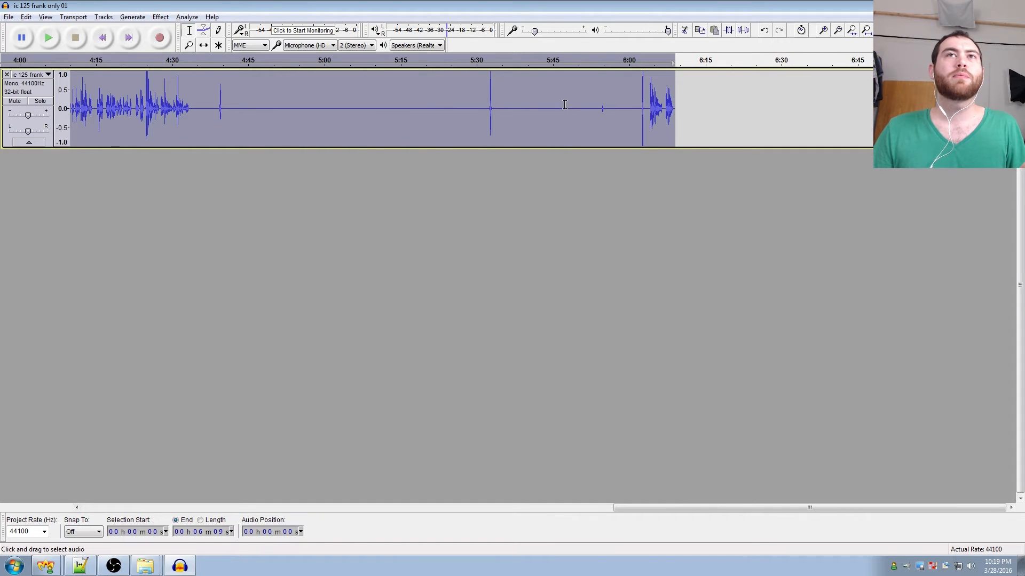
{"action": "left_click", "coordinate": [602, 107]}
{"action": "key", "text": "space"}
{"action": "key", "text": "space"}
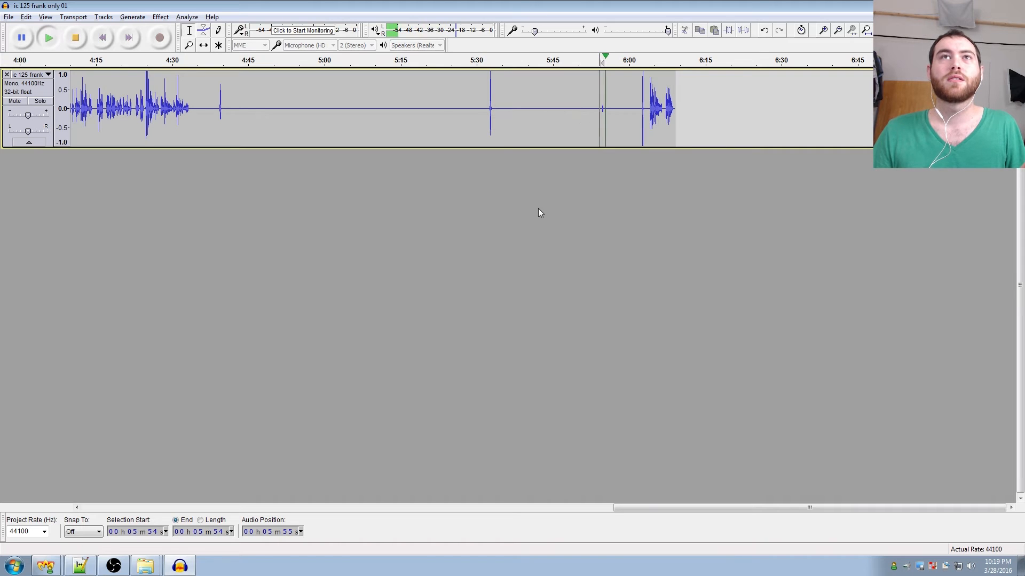
{"action": "scroll", "coordinate": [408, 118], "scroll_direction": "left", "scroll_amount": 15}
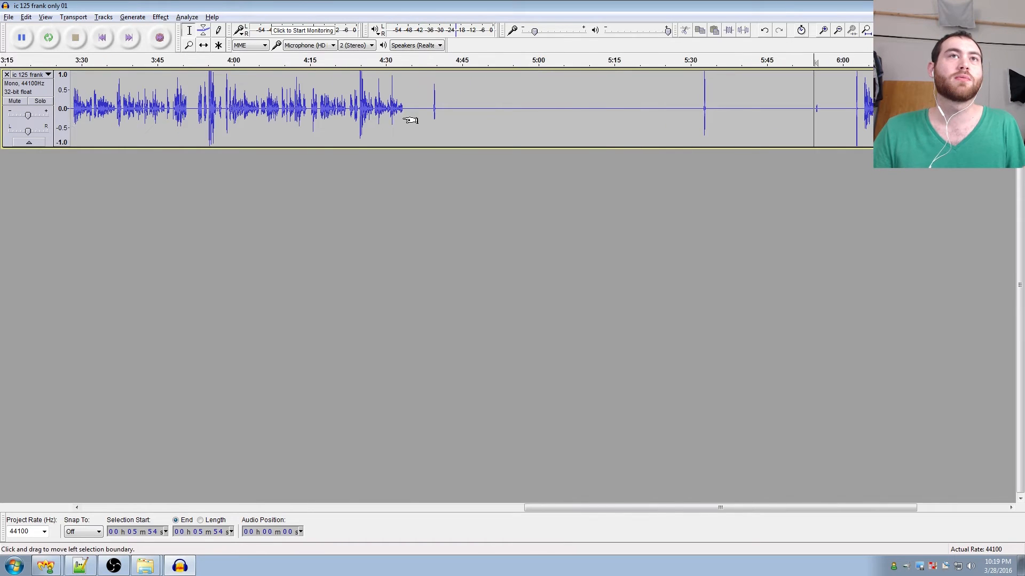
{"action": "scroll", "coordinate": [416, 155], "scroll_direction": "left", "scroll_amount": 6}
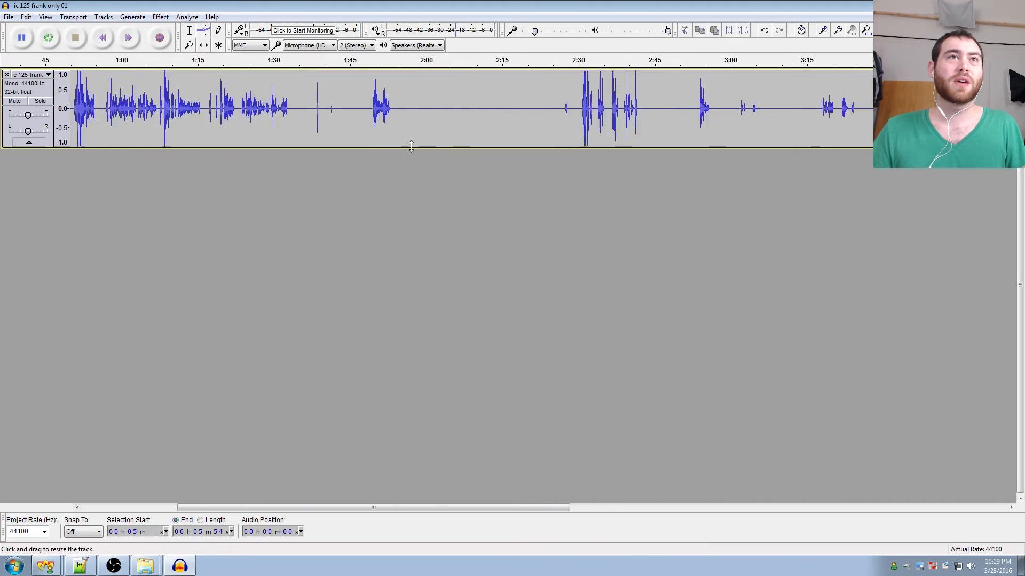
{"action": "key", "text": "ctrl+3"}
{"action": "key", "text": "ctrl+3"}
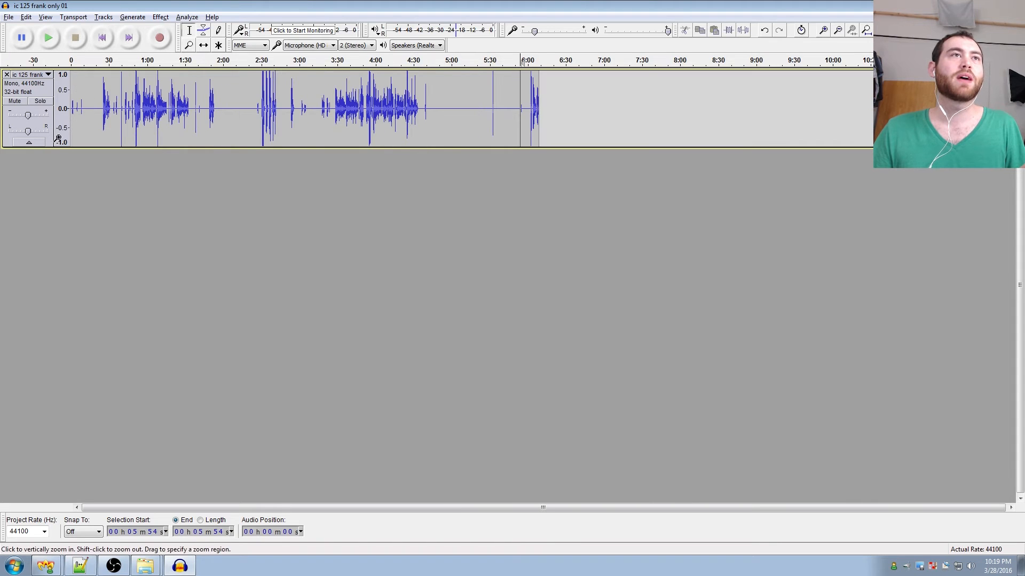
Set up Compress dynamics 1.2.6 for the entire track with a compress ratio of 0.8 and a floor of -19.5 dB
{"action": "left_click", "coordinate": [51, 143]}
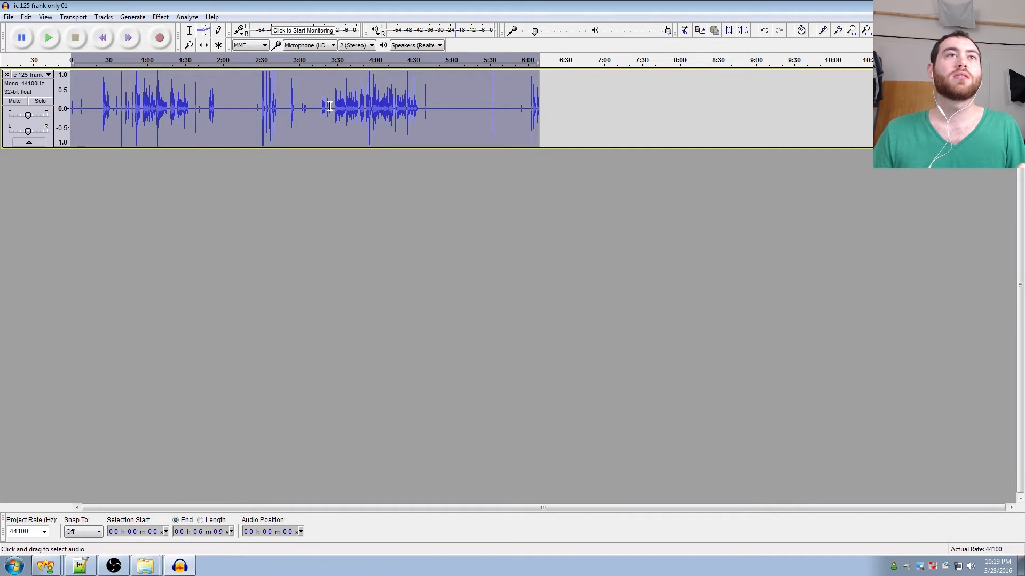
{"action": "left_click", "coordinate": [162, 17]}
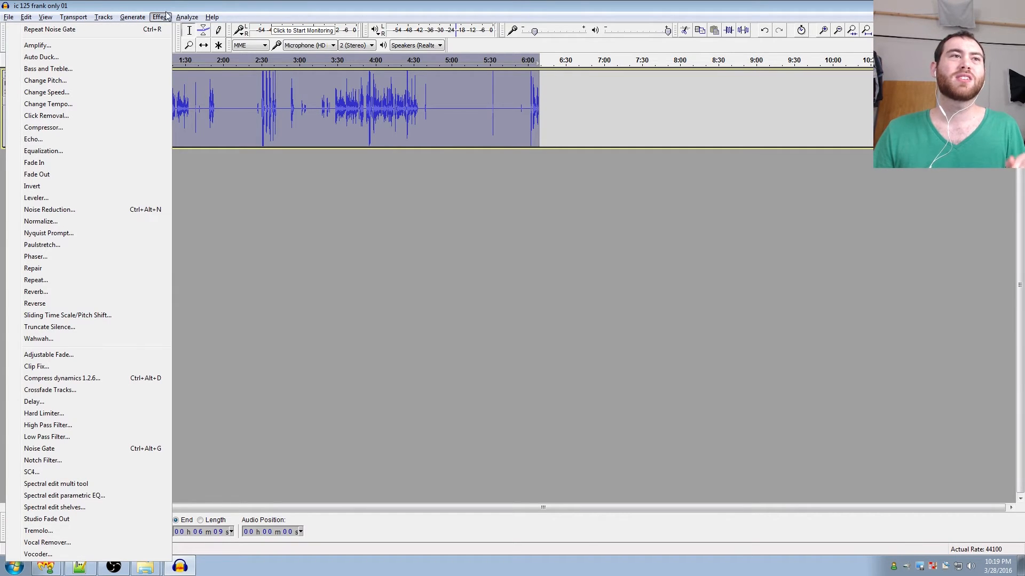
{"action": "left_click", "coordinate": [97, 379]}
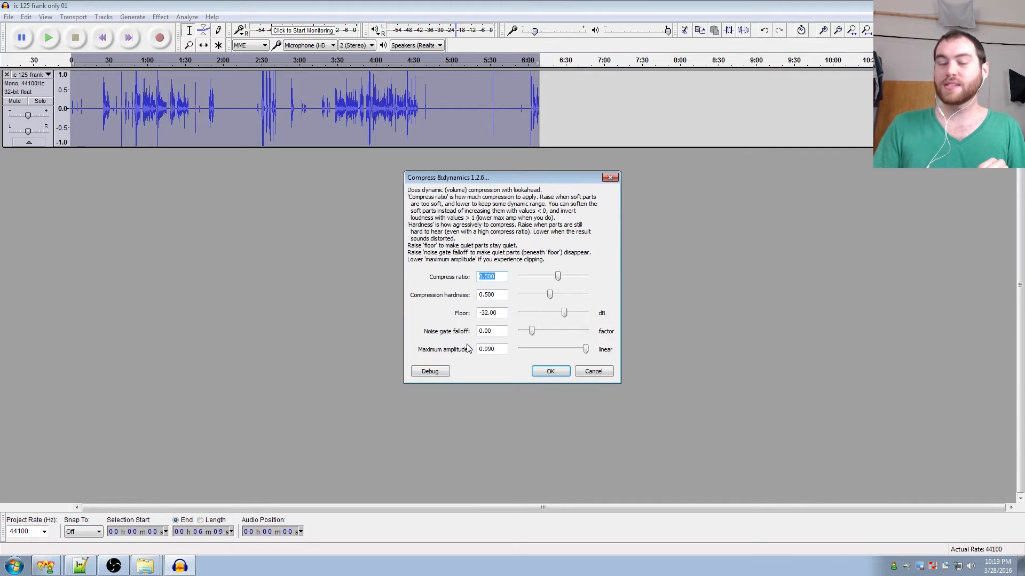
{"action": "type", "text": "0.8"}
{"action": "key", "text": "Tab"}
{"action": "key", "text": "Tab"}
{"action": "key", "text": "Tab"}
{"action": "key", "text": "Tab"}
{"action": "type", "text": "-14"}
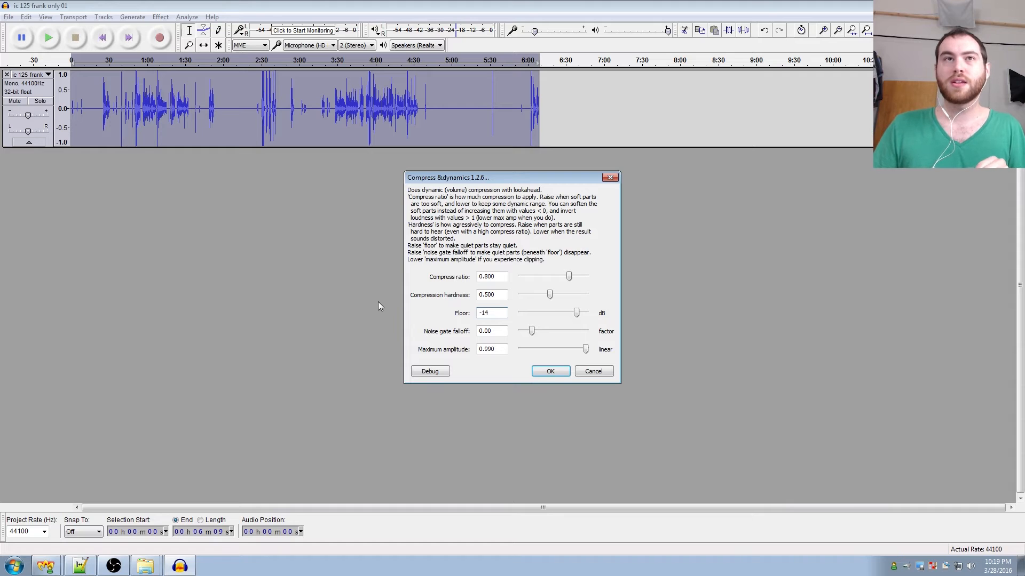
{"action": "key", "text": "BackSpace"}
{"action": "type", "text": "9.5"}
Set the noise gate falloff to 2 and the maximum amplitude to 0.85, and apply the compression
{"action": "key", "text": "Tab"}
{"action": "type", "text": "2"}
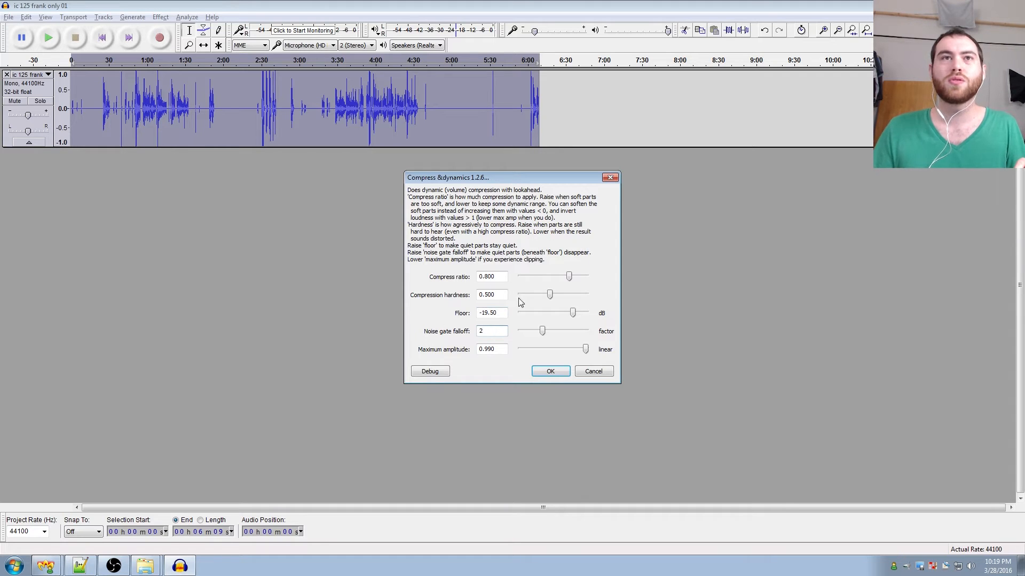
{"action": "key", "text": "Tab"}
{"action": "type", "text": ".85"}
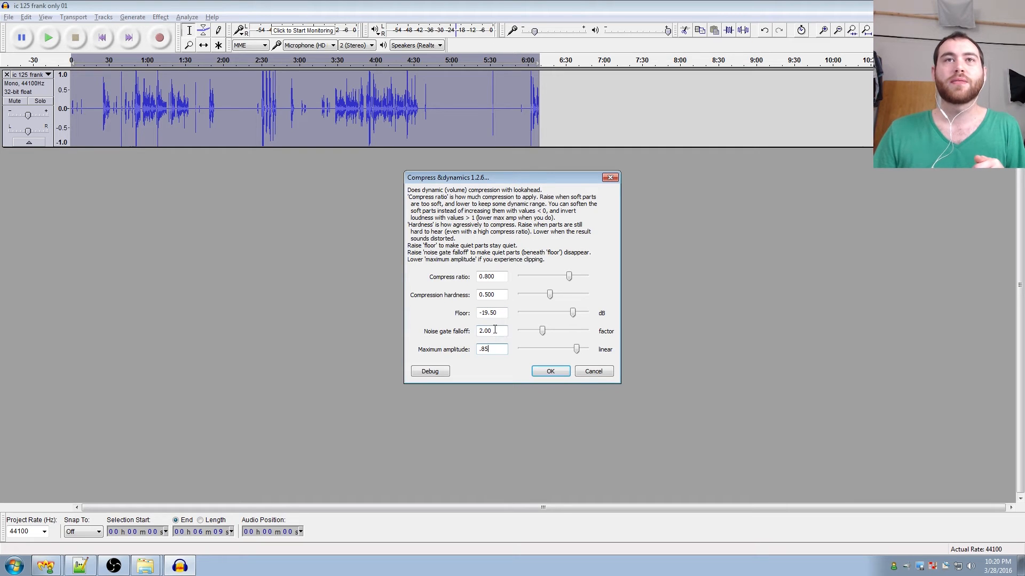
{"action": "left_click", "coordinate": [495, 329]}
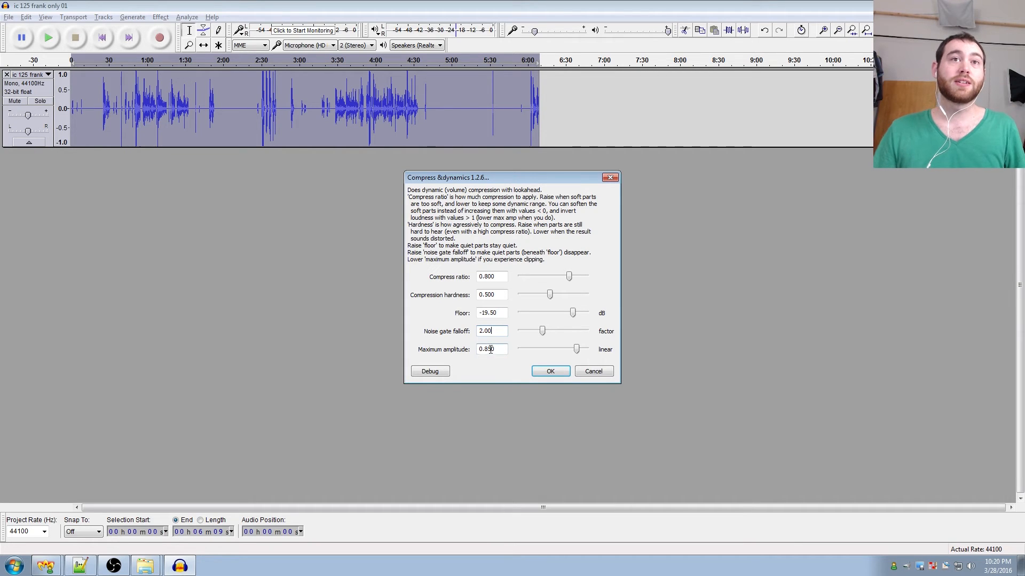
{"action": "left_click", "coordinate": [546, 372]}
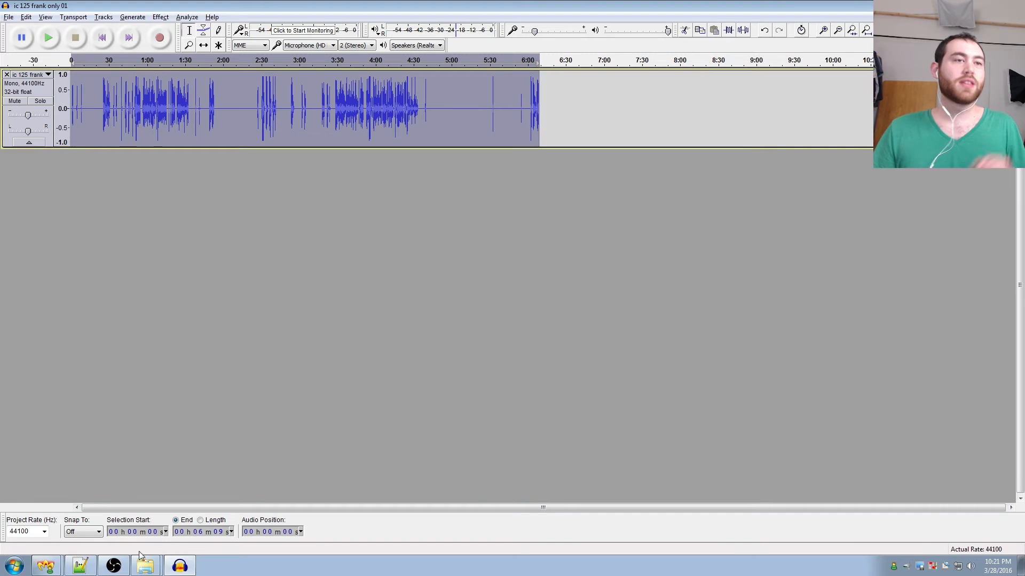
Switch to the file explorer and import the original, unprocessed recording as a second track
{"action": "mouse_move", "coordinate": [144, 561]}
{"action": "left_click", "coordinate": [149, 525]}
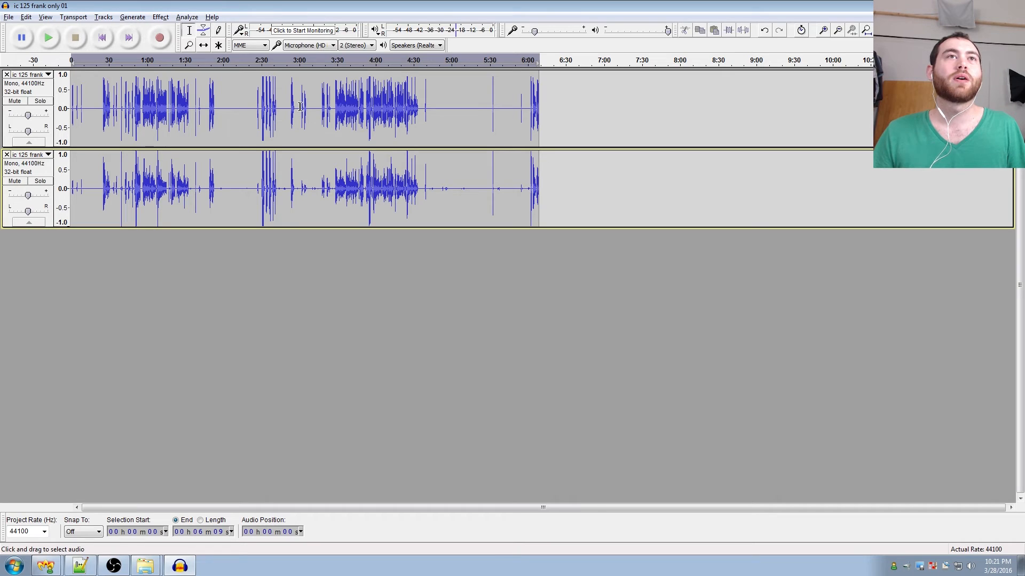
Remove the original recording's track and select the whole processed track
{"action": "left_click", "coordinate": [7, 155]}
{"action": "left_click", "coordinate": [51, 143]}
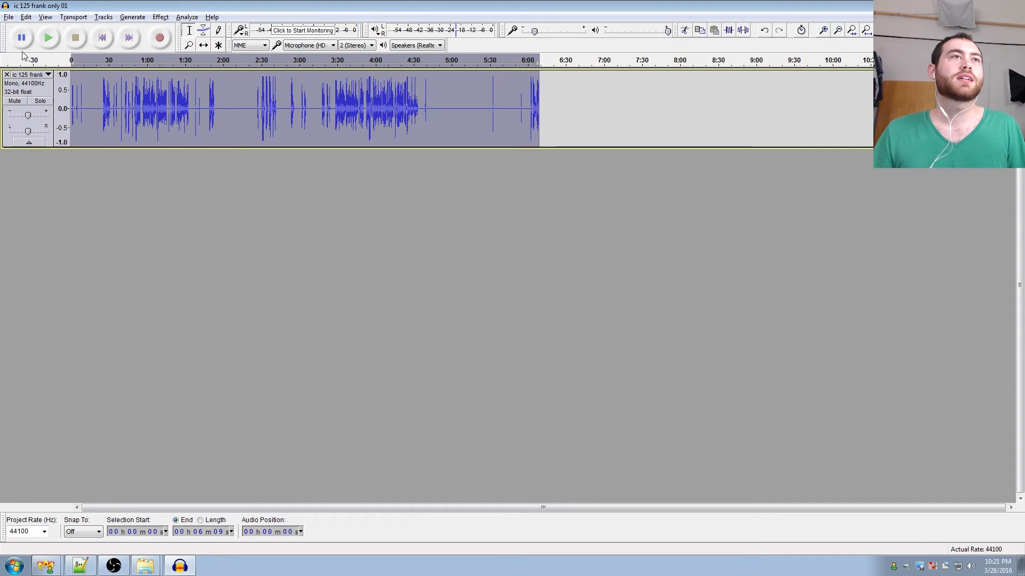
Try to export the processed track to the ic125_edits folder as WAV (Microsoft) signed 16 bit PCM
{"action": "left_click", "coordinate": [8, 17]}
{"action": "left_click", "coordinate": [70, 164]}
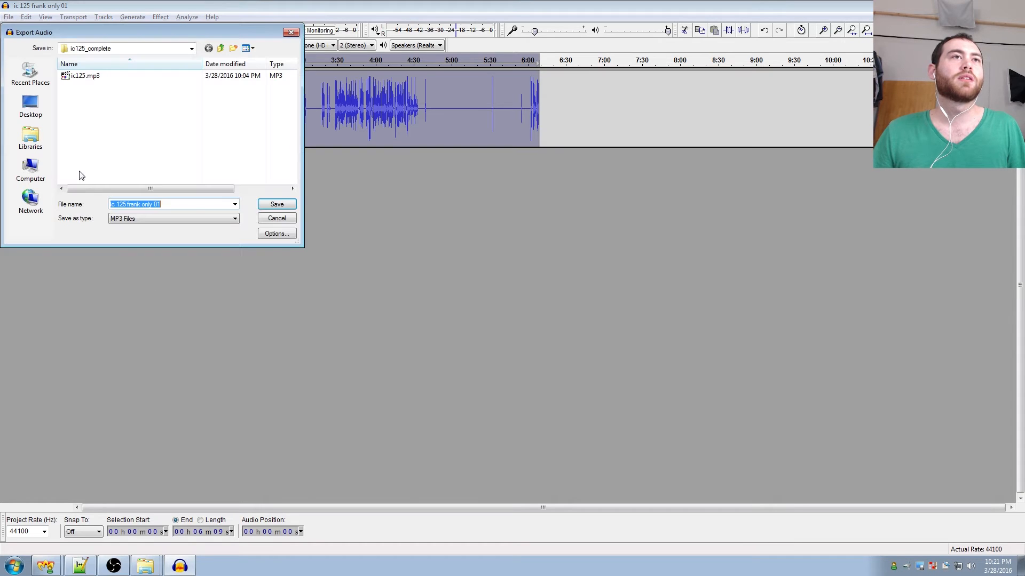
{"action": "left_click", "coordinate": [221, 48]}
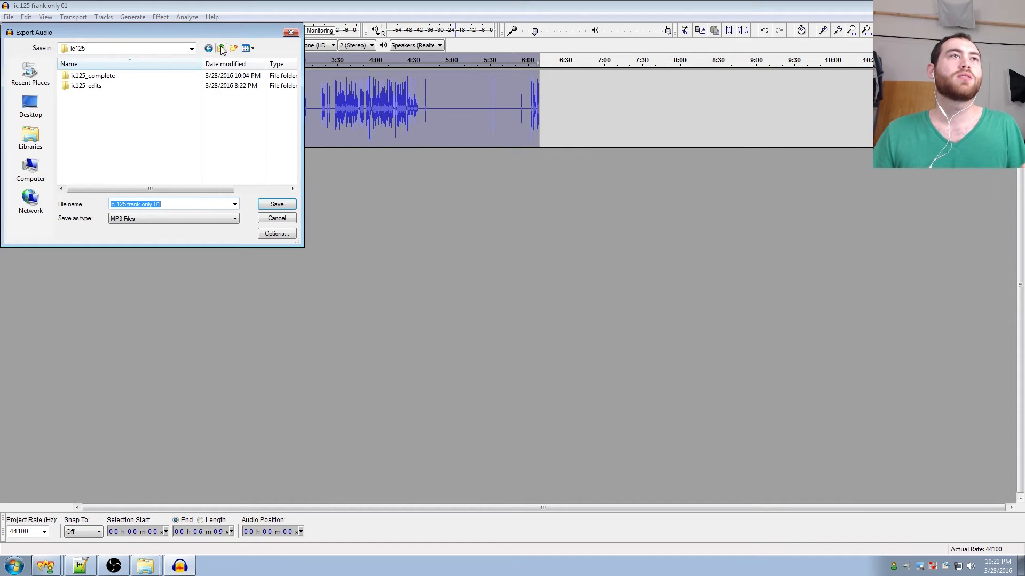
{"action": "double_click", "coordinate": [101, 86]}
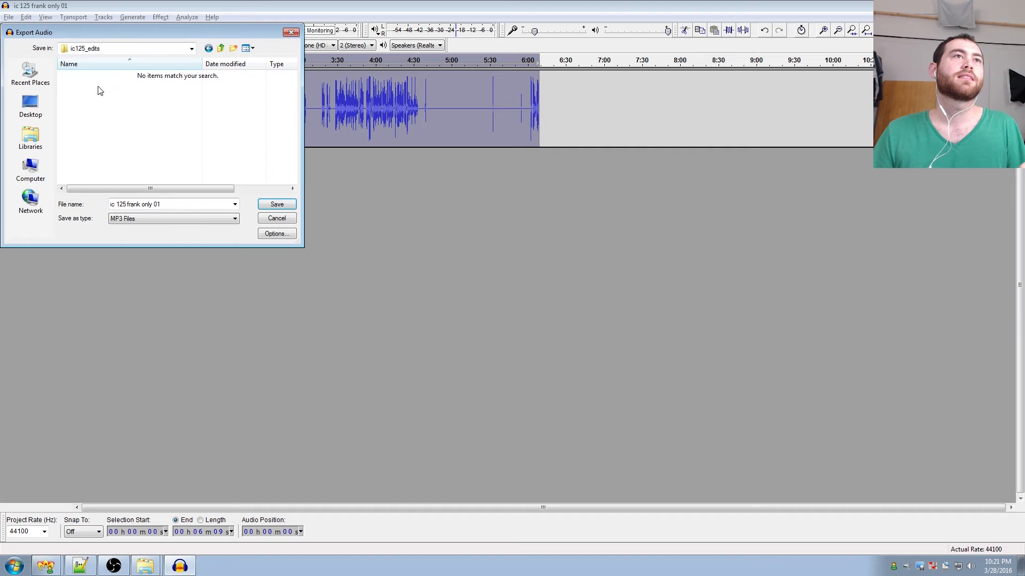
{"action": "left_click", "coordinate": [164, 220]}
{"action": "left_click", "coordinate": [149, 243]}
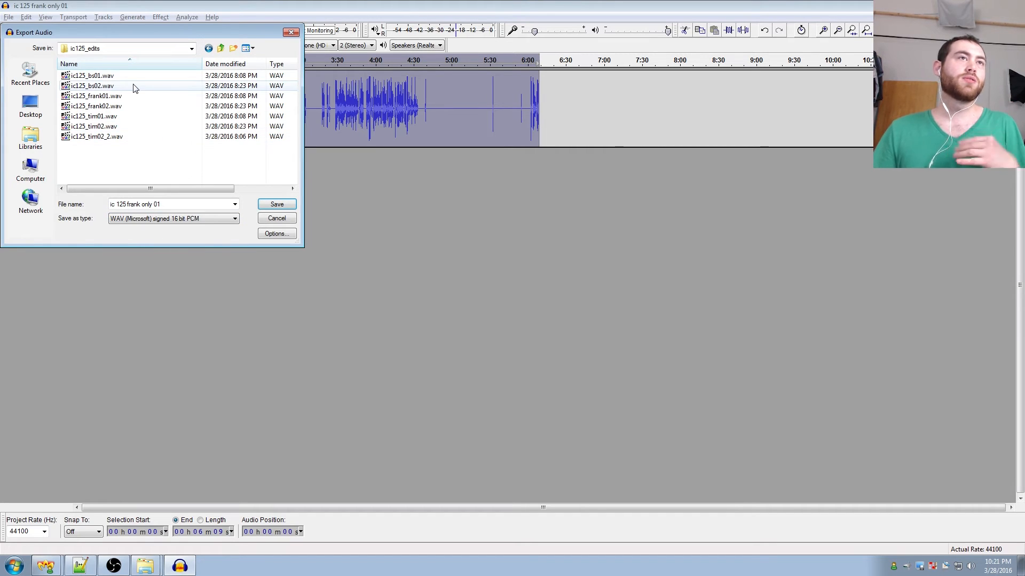
{"action": "left_click", "coordinate": [265, 221]}
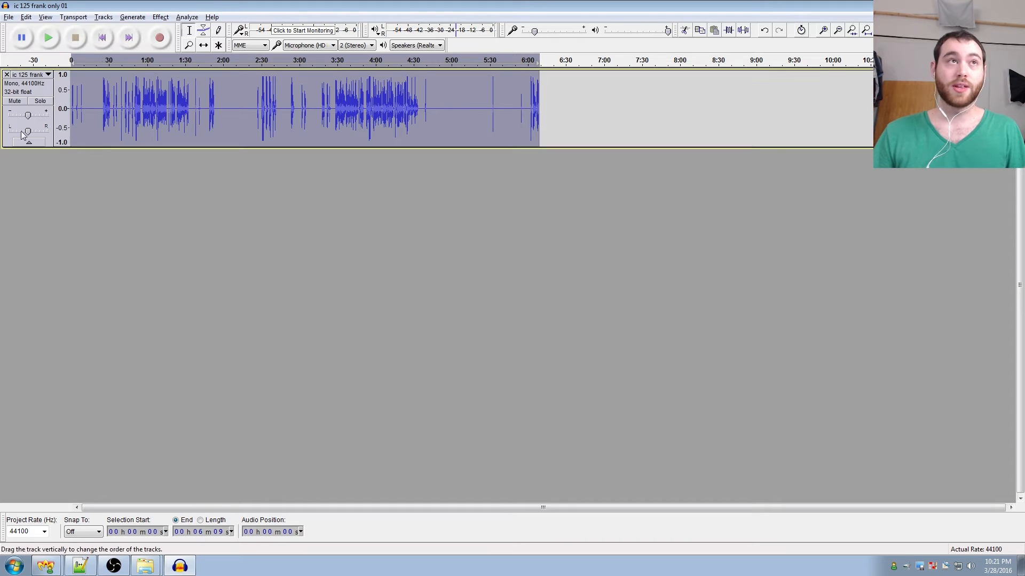
Switch to the file explorer and import ic125_bs01.wav, ic125_frank01.wav and ic125_tim01.wav from the ic125_edits folder into the empty project
{"action": "right_click", "coordinate": [139, 564]}
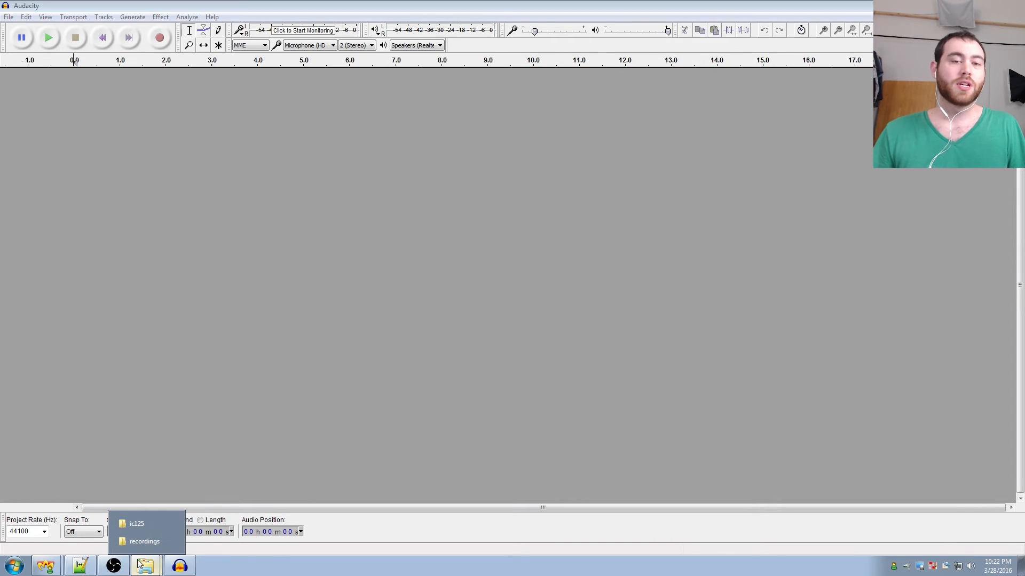
{"action": "left_click", "coordinate": [137, 524]}
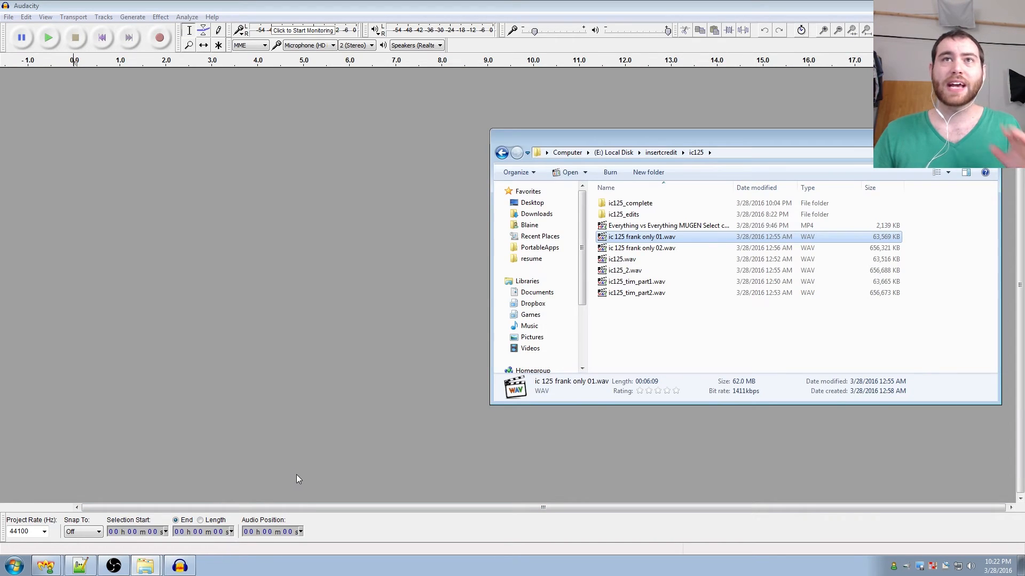
{"action": "double_click", "coordinate": [622, 214]}
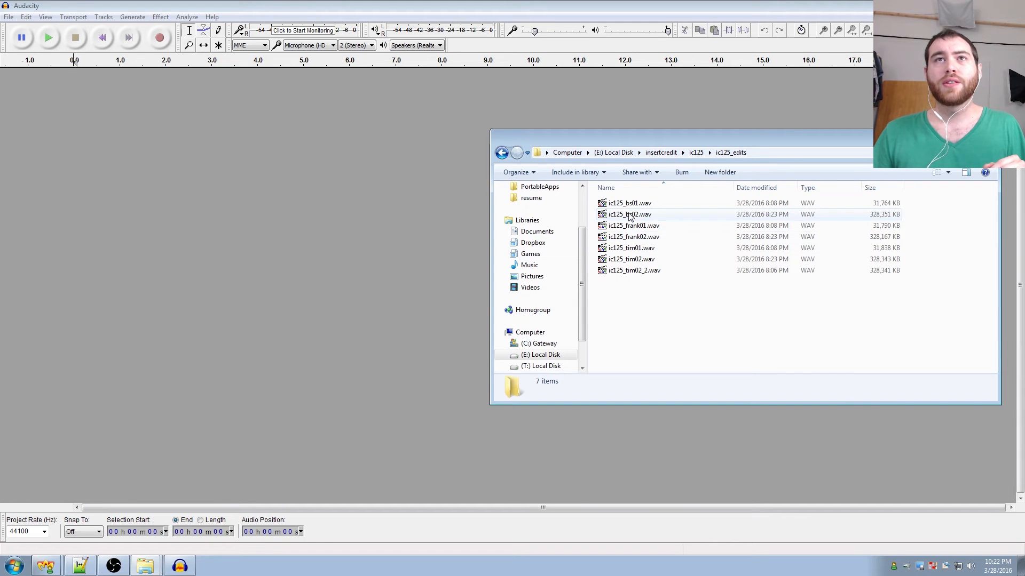
{"action": "left_click", "coordinate": [619, 206]}
{"action": "left_click", "coordinate": [621, 226], "text": "ctrl"}
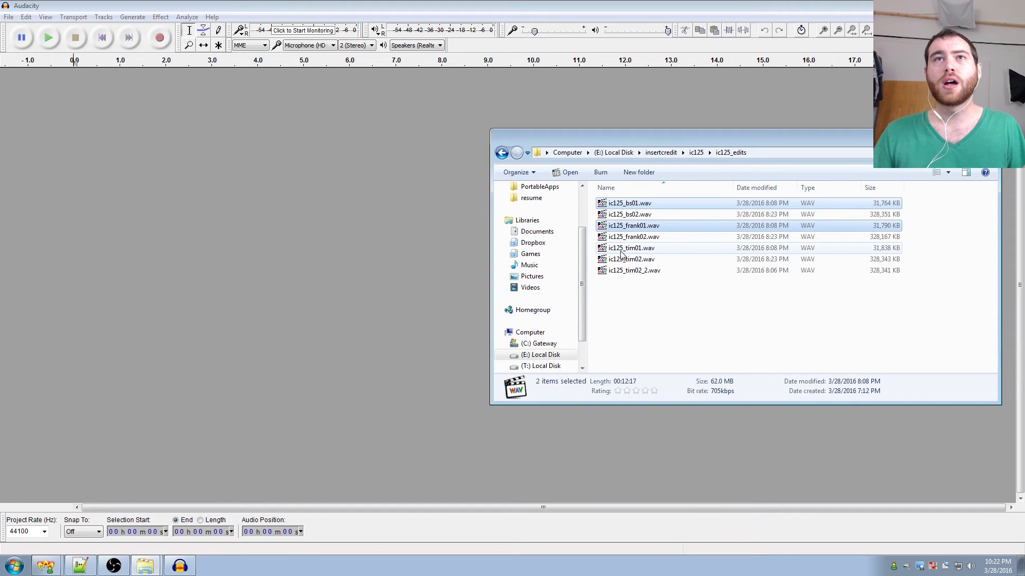
{"action": "left_click", "coordinate": [621, 248], "text": "ctrl"}
{"action": "left_click_drag", "start_coordinate": [620, 248], "coordinate": [198, 190]}
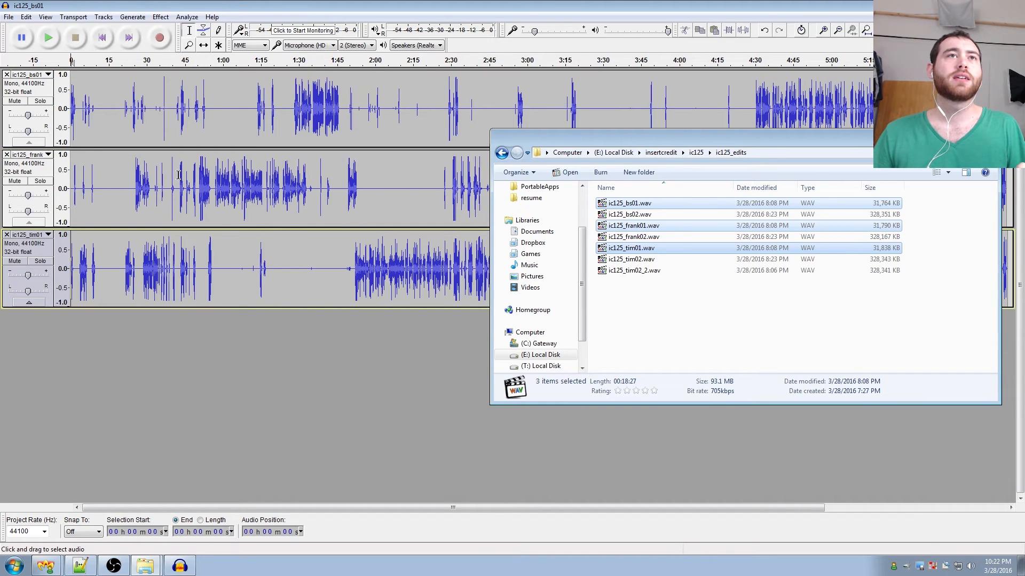
{"action": "left_click", "coordinate": [266, 4]}
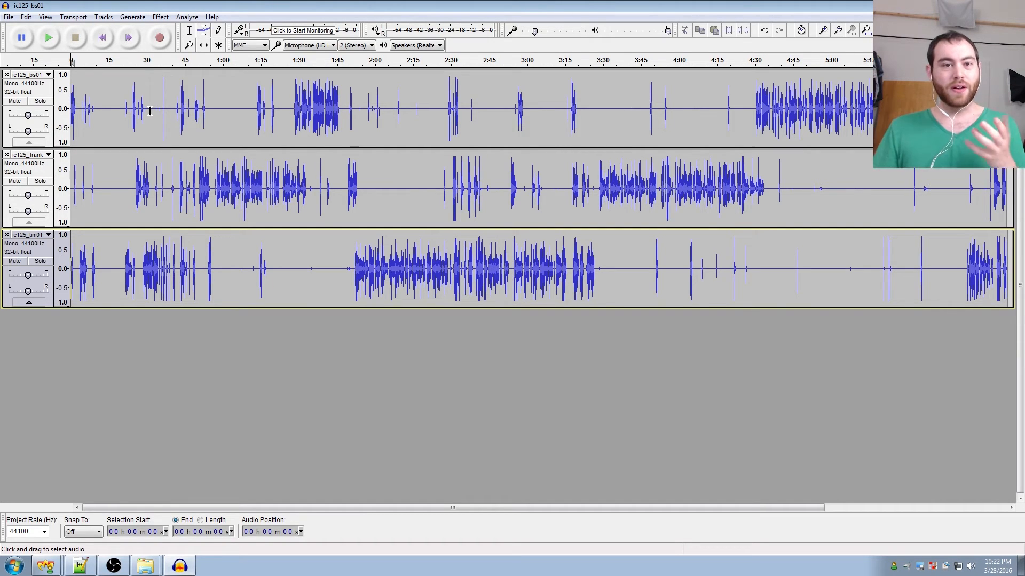
Move the ic125_tim01 track above the other two tracks
{"action": "left_click", "coordinate": [131, 114]}
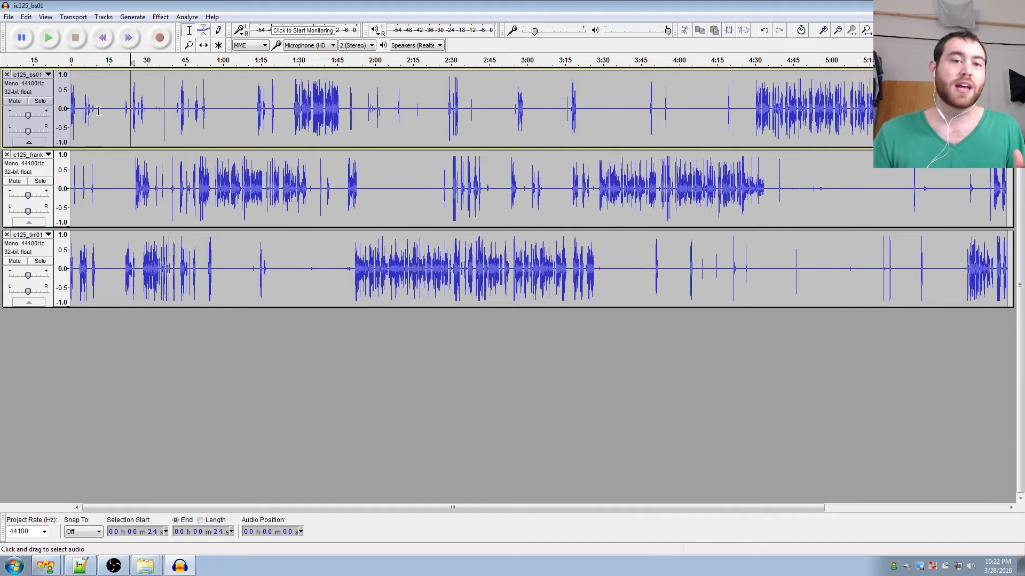
{"action": "scroll", "coordinate": [109, 117], "scroll_direction": "up", "scroll_amount": 2, "text": "ctrl"}
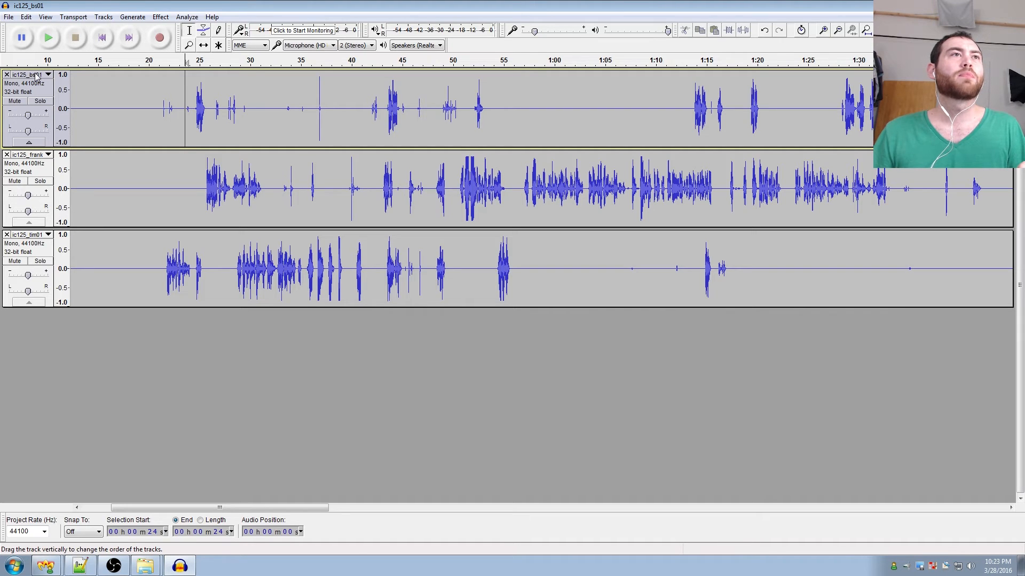
{"action": "left_click_drag", "start_coordinate": [48, 251], "coordinate": [49, 62]}
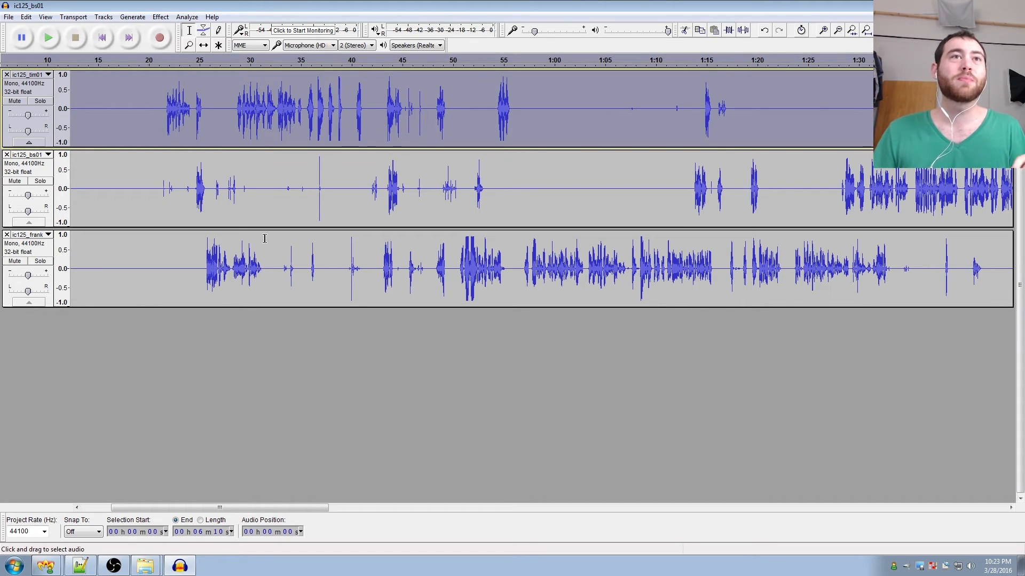
Mark the sharp sync spike in each of the three tracks between about 0:36 and 0:42, and play the tracks from about 0:36
{"action": "left_click_drag", "start_coordinate": [315, 183], "coordinate": [337, 184]}
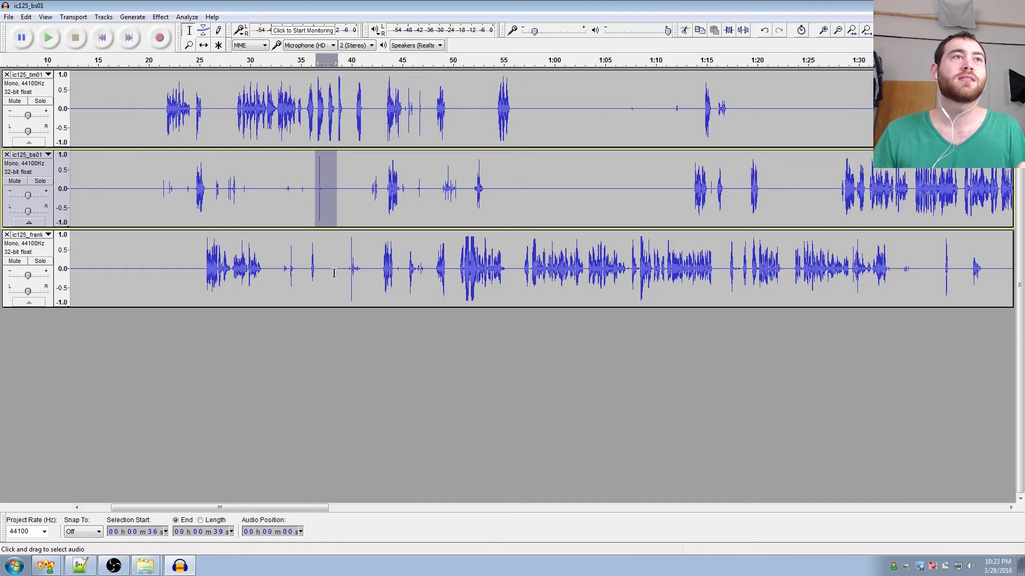
{"action": "left_click_drag", "start_coordinate": [340, 267], "coordinate": [368, 267]}
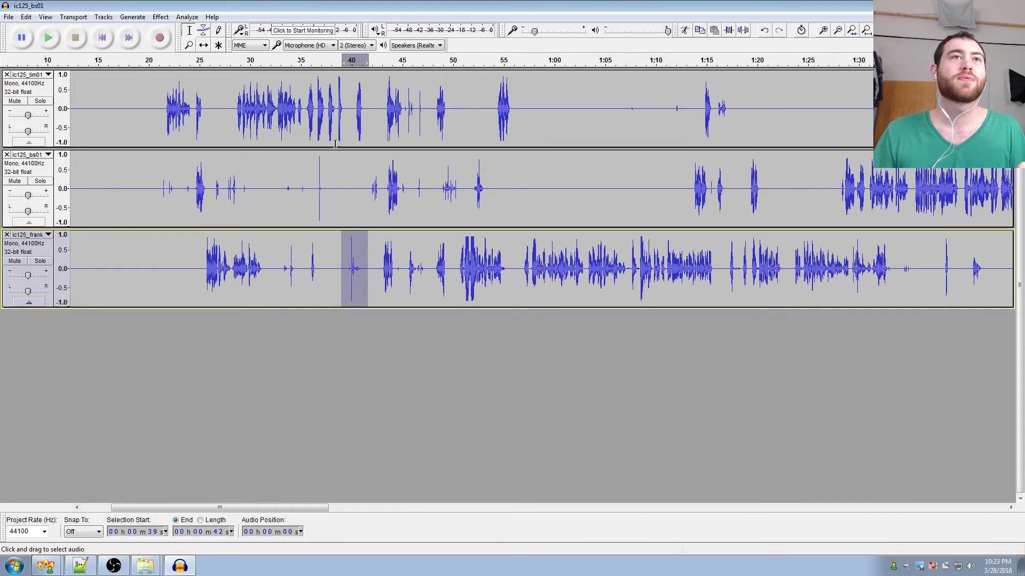
{"action": "left_click_drag", "start_coordinate": [336, 105], "coordinate": [347, 107]}
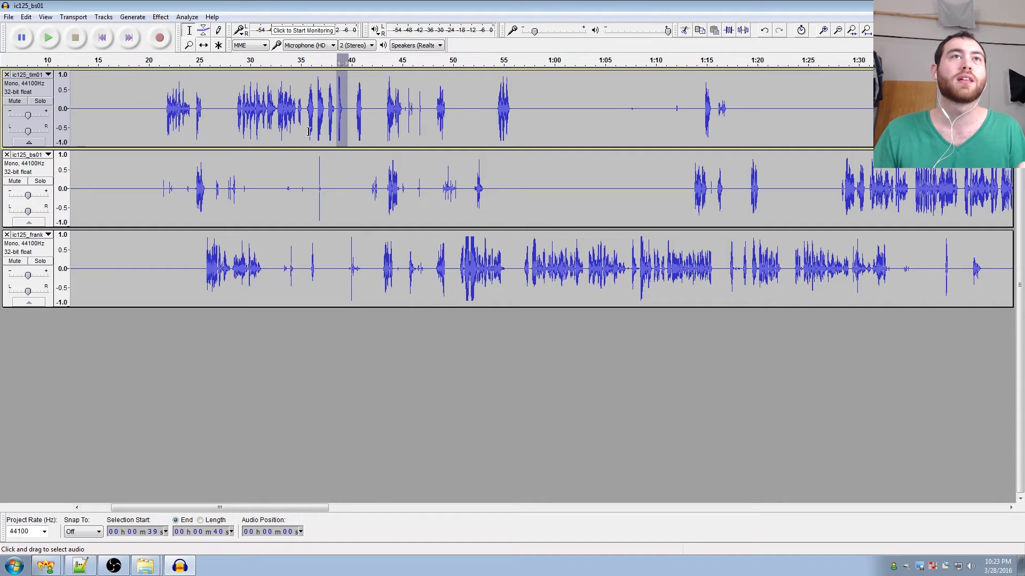
{"action": "key", "text": "space"}
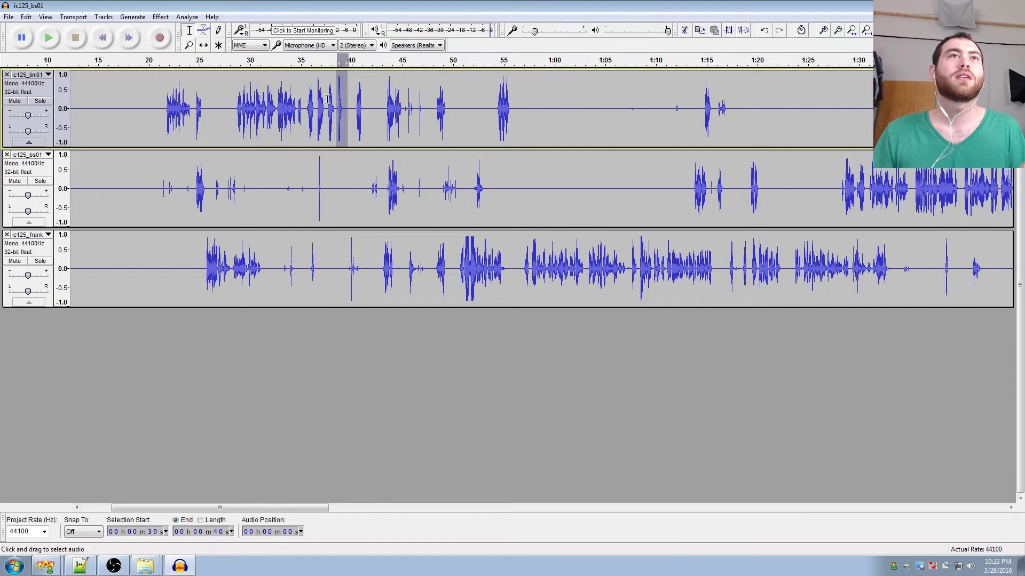
{"action": "left_click", "coordinate": [308, 108]}
{"action": "key", "text": "space"}
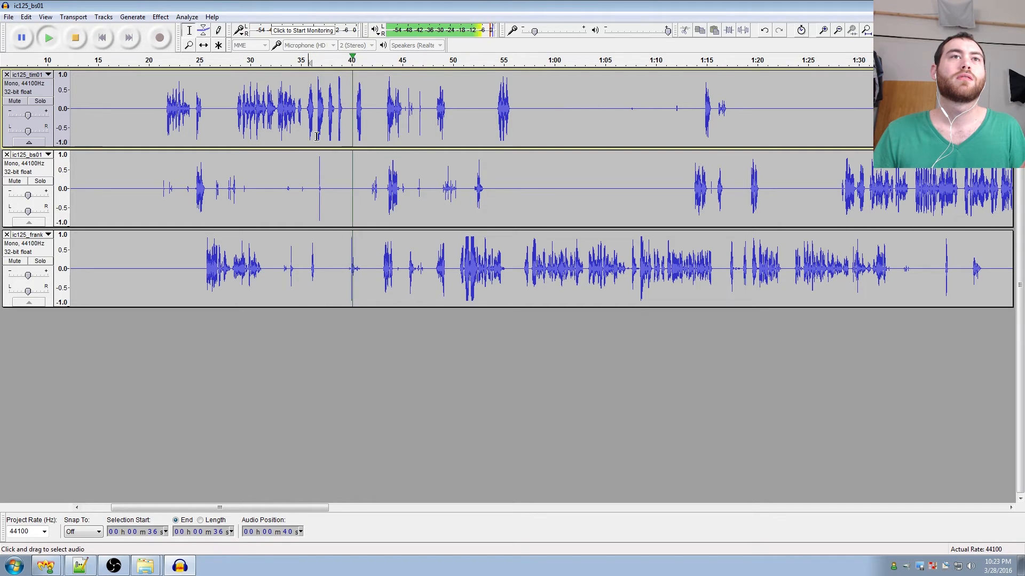
{"action": "key", "text": "space"}
Time-shift the ic125_bs01 track later and the ic125_frank01 track earlier, lining up their spikes with the ic125_tim01 spike at about 0:39
{"action": "left_click", "coordinate": [204, 46]}
{"action": "left_click_drag", "start_coordinate": [314, 183], "coordinate": [334, 191]}
{"action": "left_click_drag", "start_coordinate": [353, 259], "coordinate": [340, 265]}
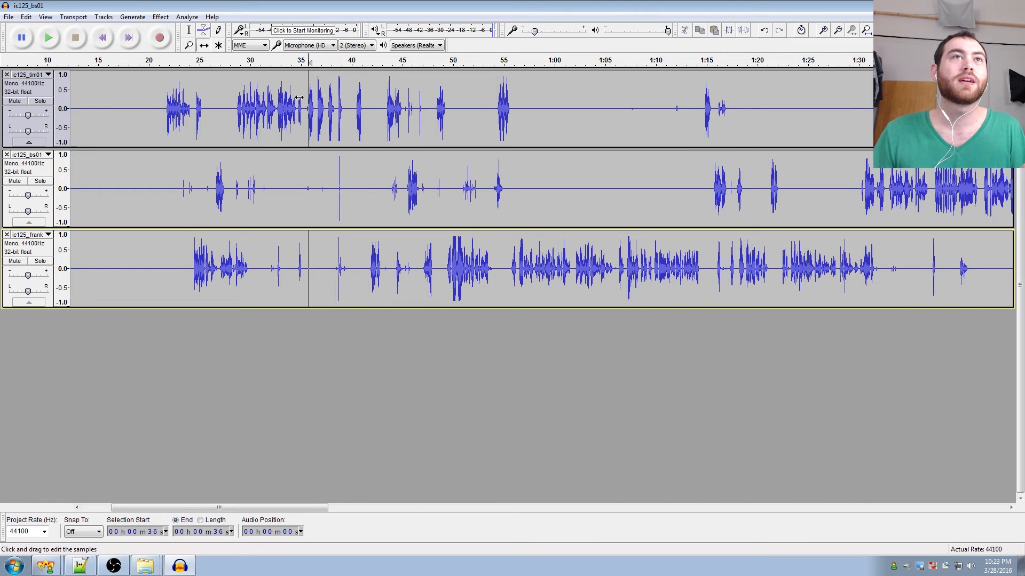
{"action": "left_click", "coordinate": [188, 31]}
Play the aligned tracks from about 0:34 and again from about 1:13 to check the synchronisation
{"action": "left_click", "coordinate": [289, 110]}
{"action": "key", "text": "space"}
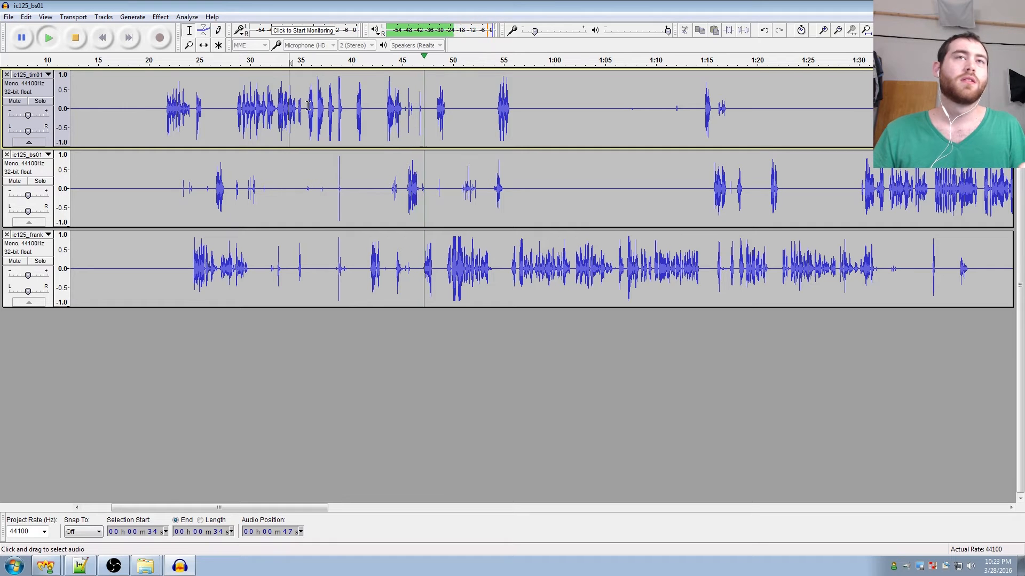
{"action": "key", "text": "space"}
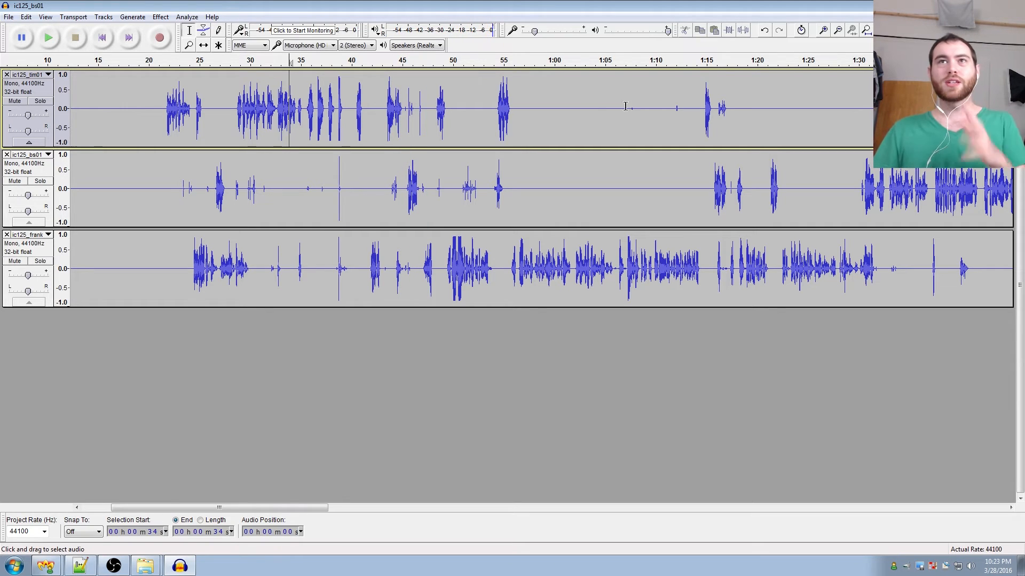
{"action": "left_click", "coordinate": [686, 257]}
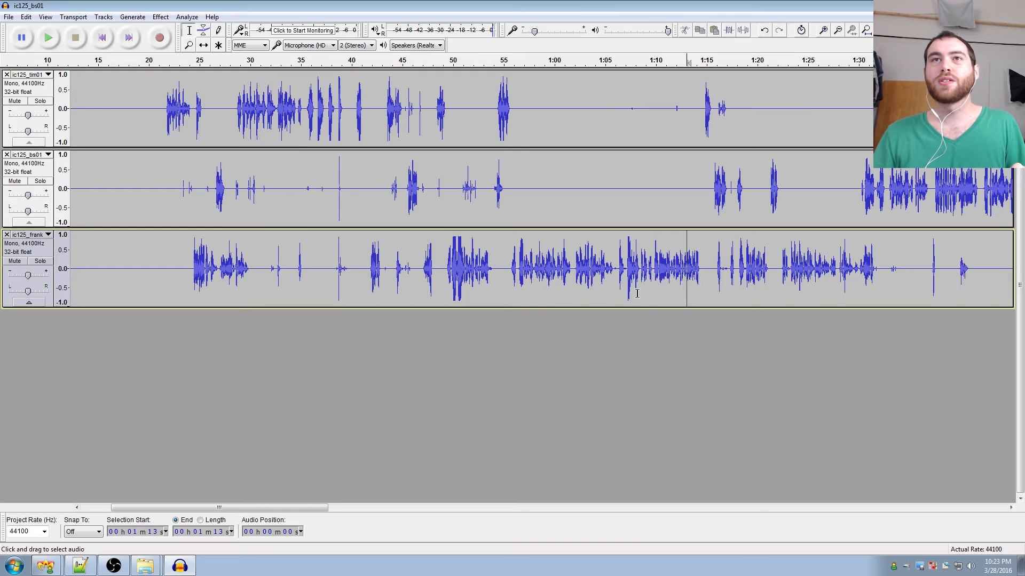
{"action": "key", "text": "space"}
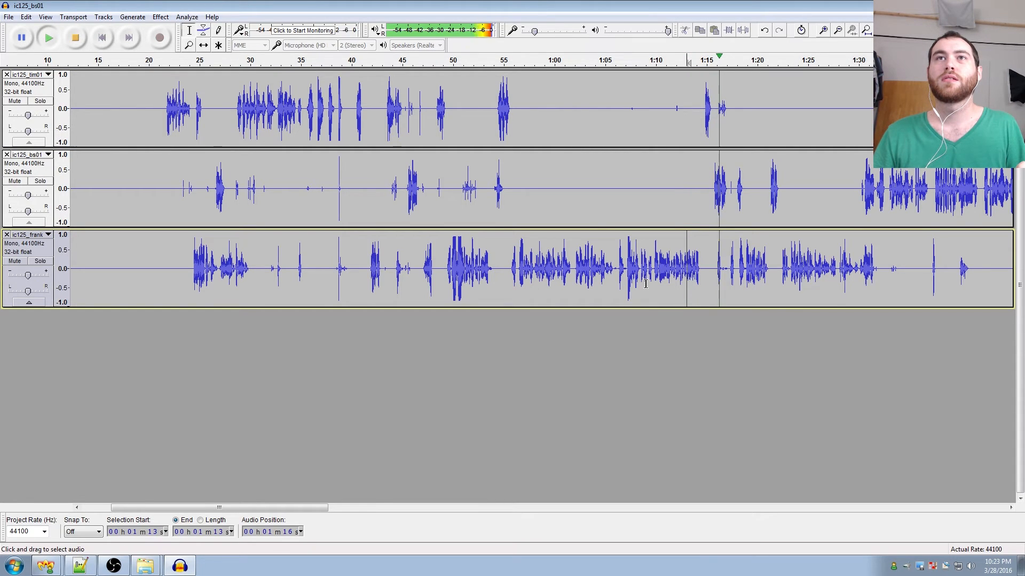
{"action": "key", "text": "space"}
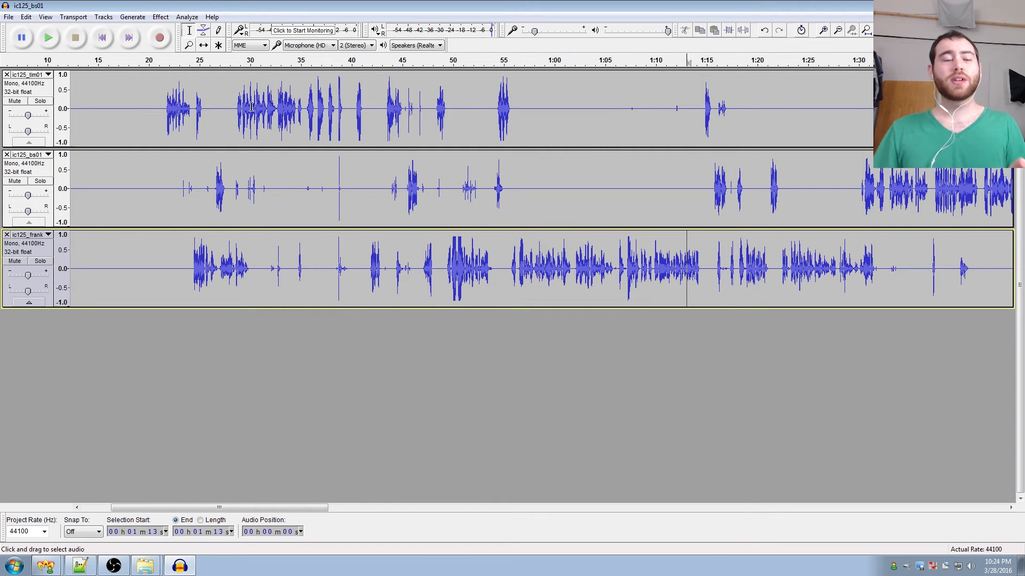
Play the quieter ic125_bs01 sounds together with the other tracks, starting at about 0:07 and at about 0:43
{"action": "scroll", "coordinate": [312, 128], "scroll_direction": "down", "scroll_amount": 4}
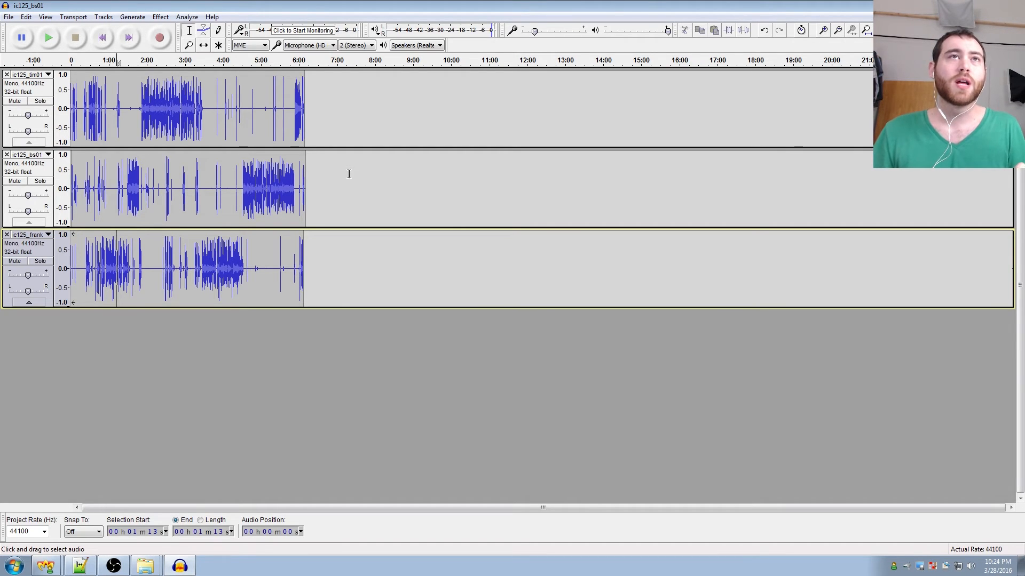
{"action": "scroll", "coordinate": [126, 178], "scroll_direction": "up", "scroll_amount": 4}
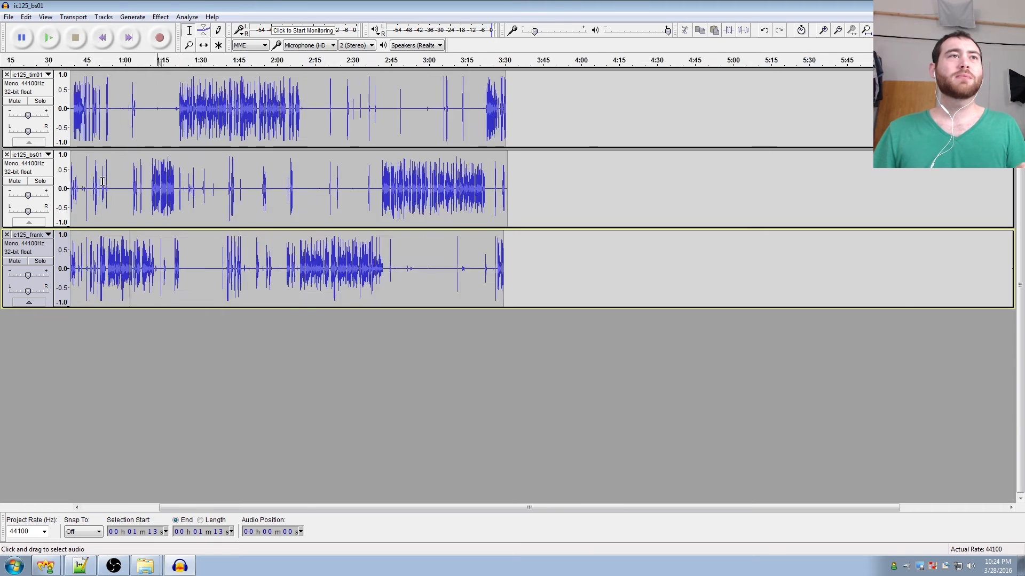
{"action": "scroll", "coordinate": [191, 199], "scroll_direction": "left", "scroll_amount": 2}
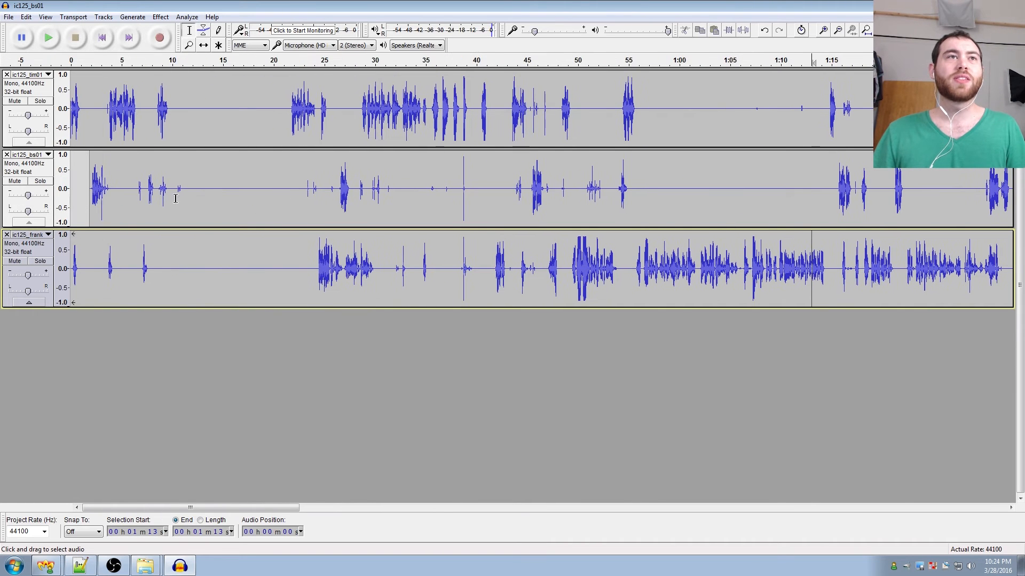
{"action": "left_click", "coordinate": [143, 189]}
{"action": "key", "text": "space"}
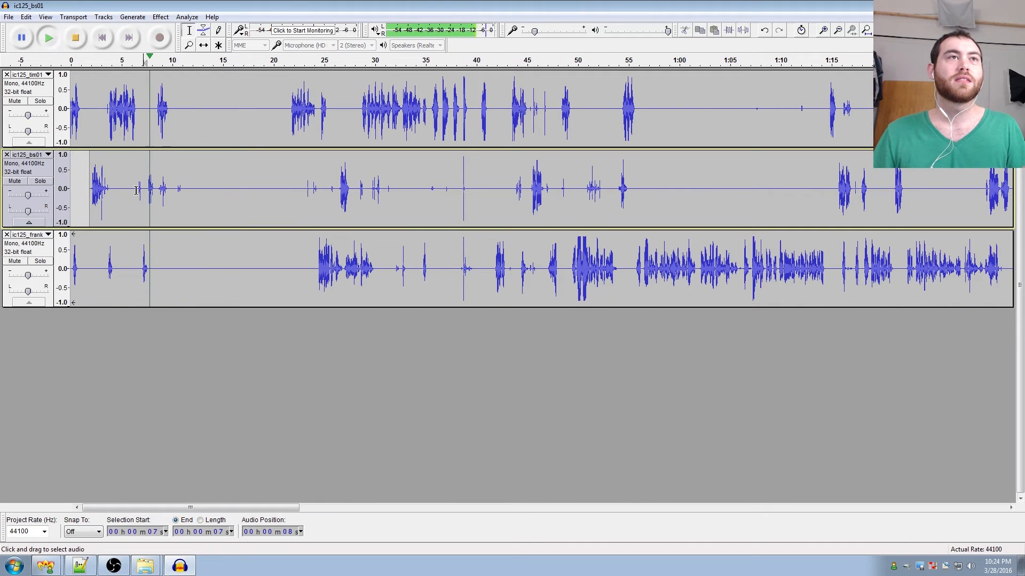
{"action": "key", "text": "space"}
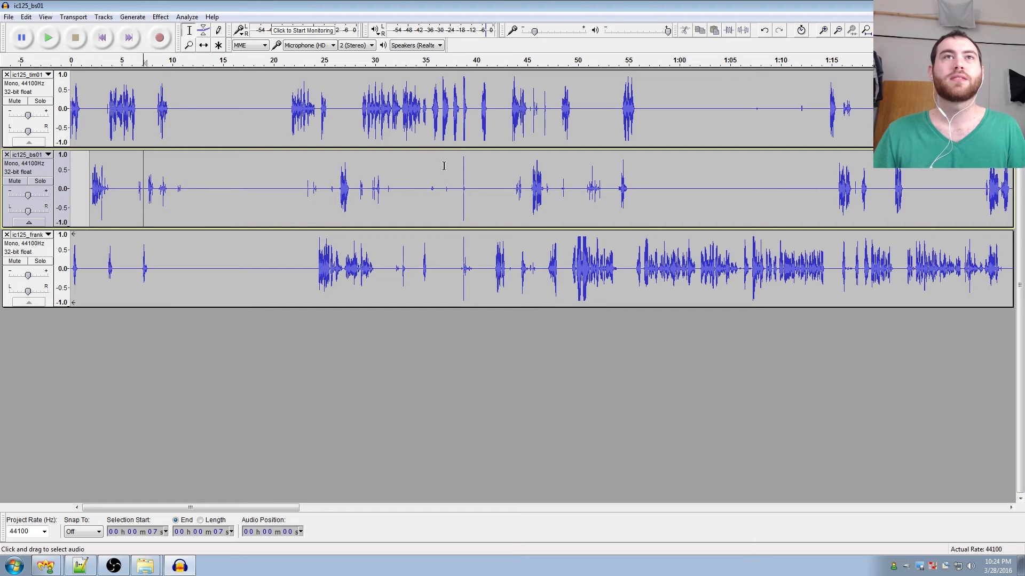
{"action": "key", "text": "space"}
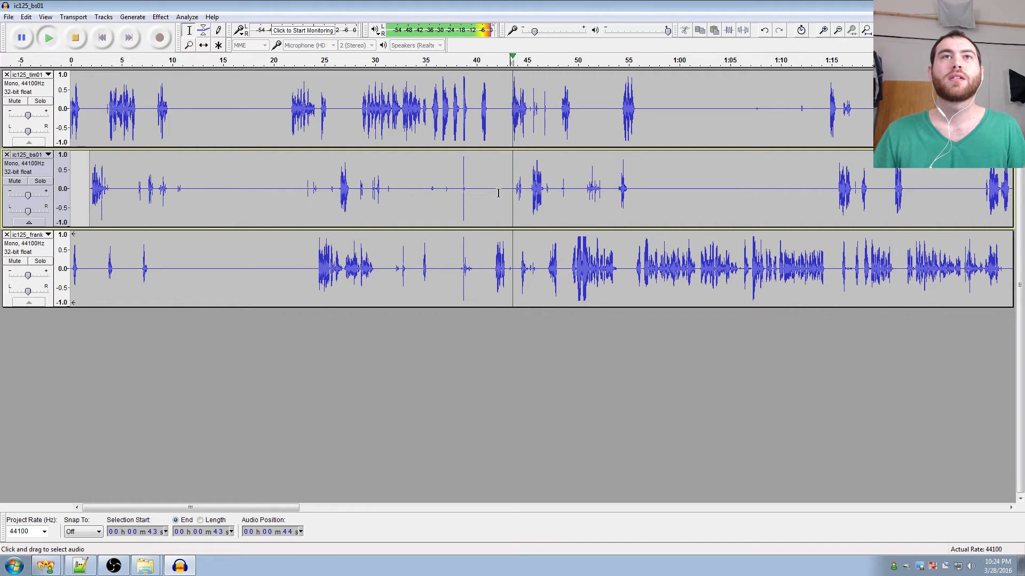
{"action": "key", "text": "space"}
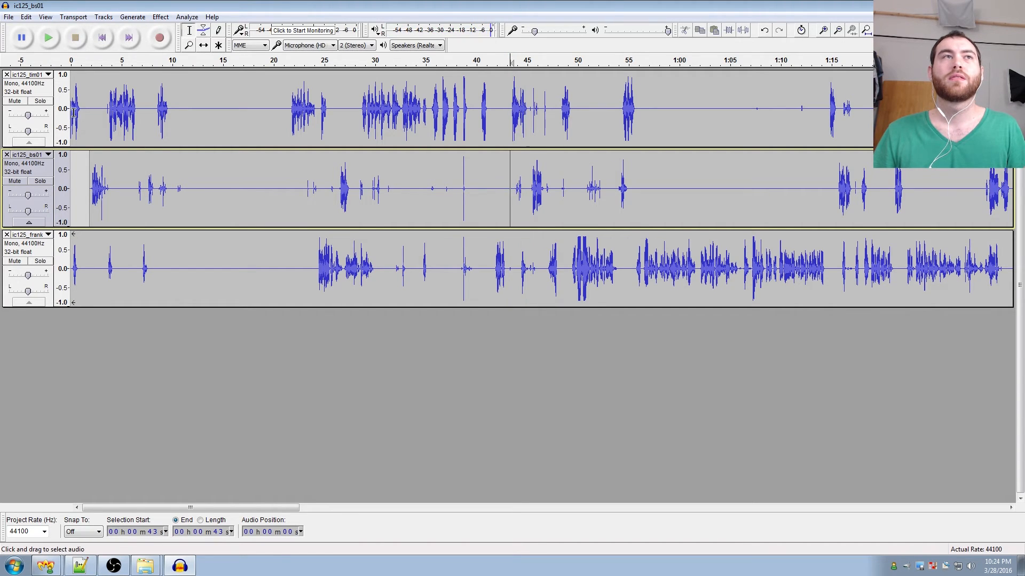
Mute the ic125_tim01 and ic125_frank01 tracks and play ic125_bs01 alone from about 0:43
{"action": "left_click", "coordinate": [15, 101]}
{"action": "left_click", "coordinate": [15, 261]}
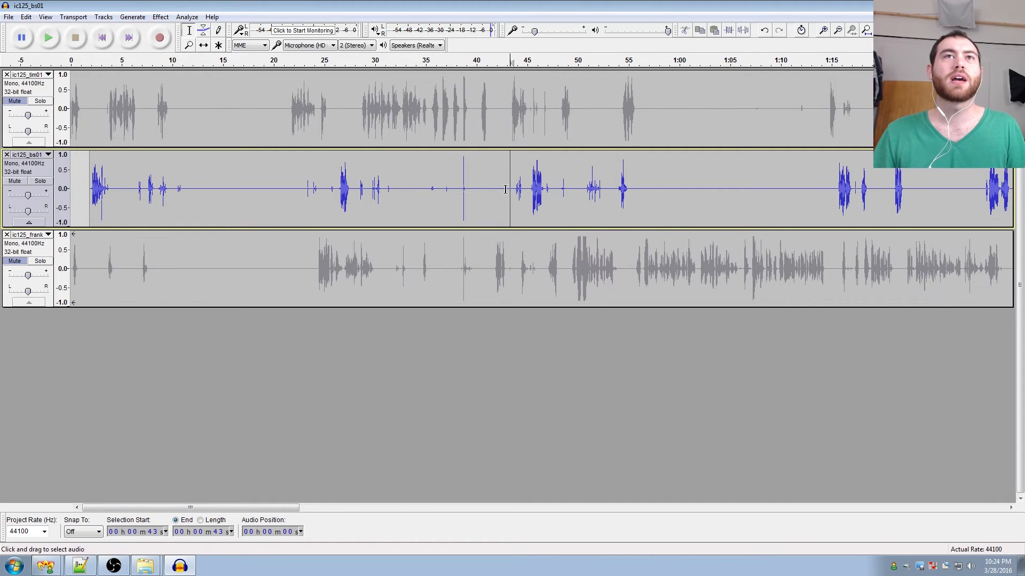
{"action": "key", "text": "space"}
{"action": "key", "text": "space"}
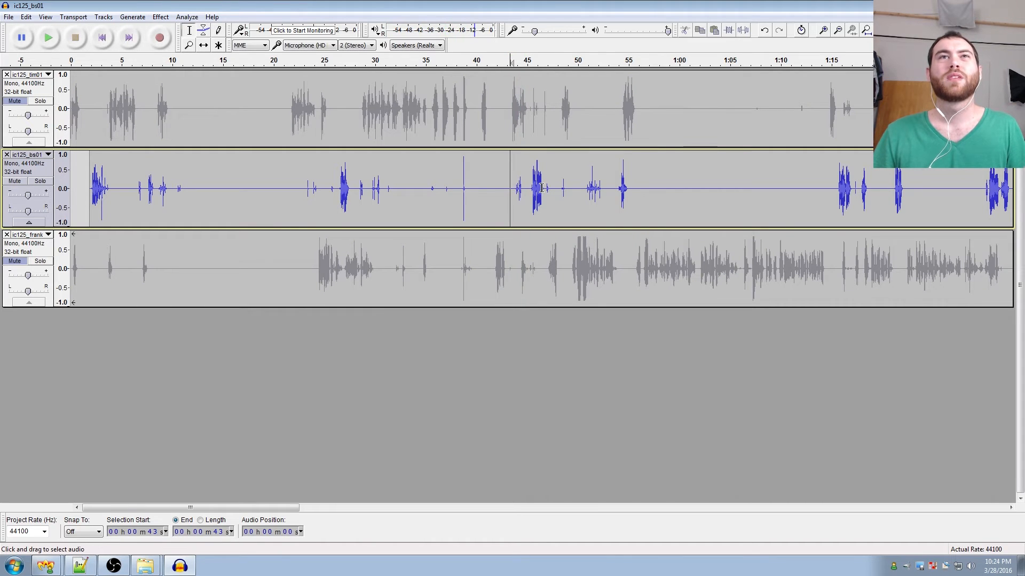
Play the ic125_bs01 track alone from about 0:48 to check its quieter sounds
{"action": "left_click", "coordinate": [557, 188]}
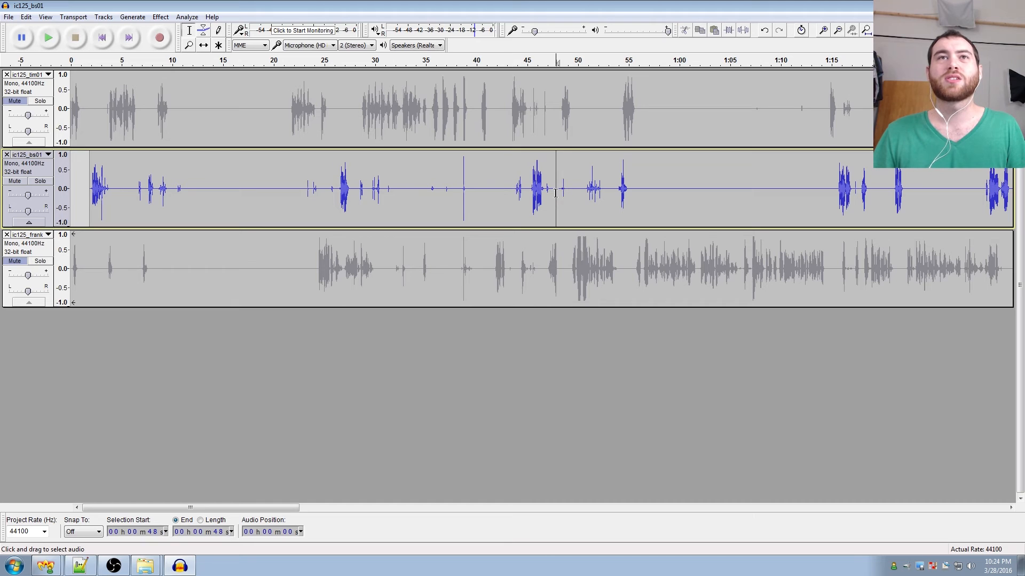
{"action": "key", "text": "space"}
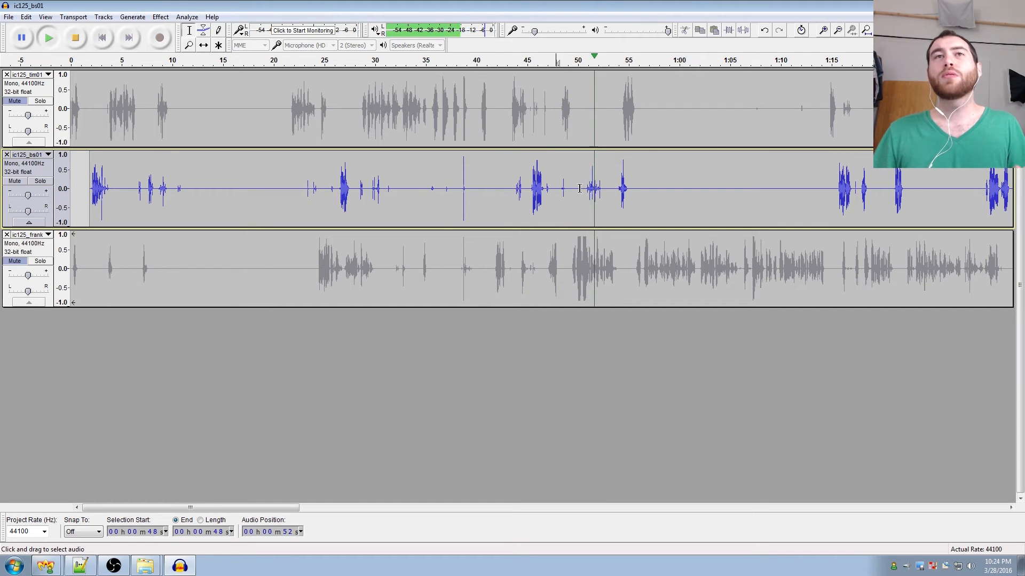
{"action": "key", "text": "space"}
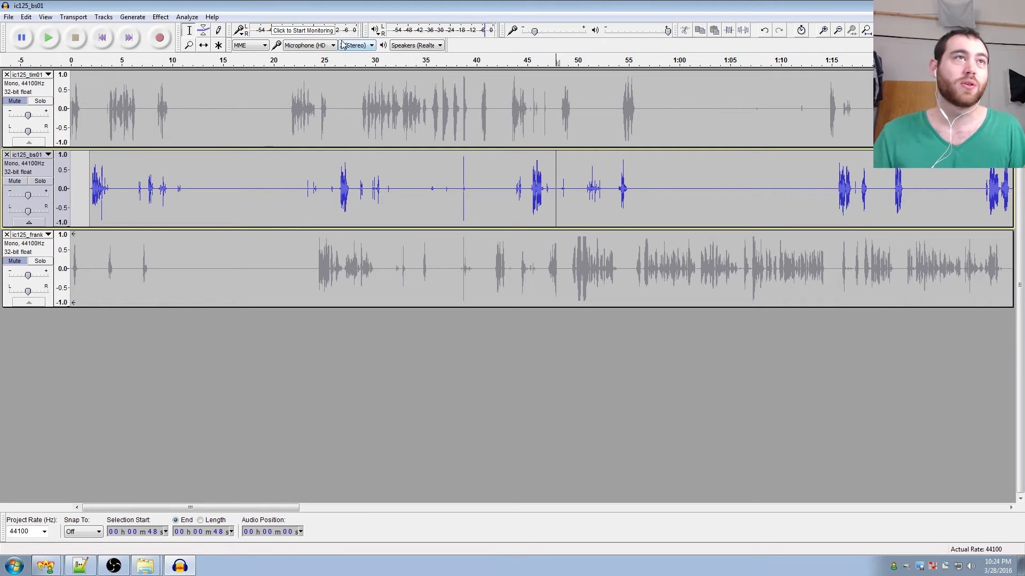
Close the Audacity project without saving and open the recent project ic125.prproj in Adobe Premiere Pro
{"action": "key", "text": "ctrl+w"}
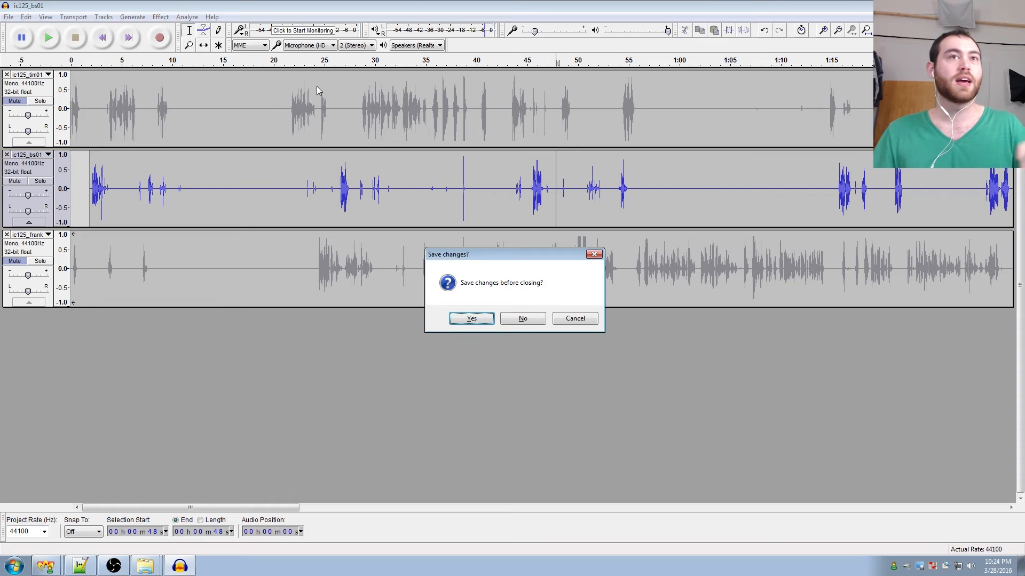
{"action": "left_click", "coordinate": [522, 318]}
{"action": "key", "text": "super"}
{"action": "type", "text": "pre"}
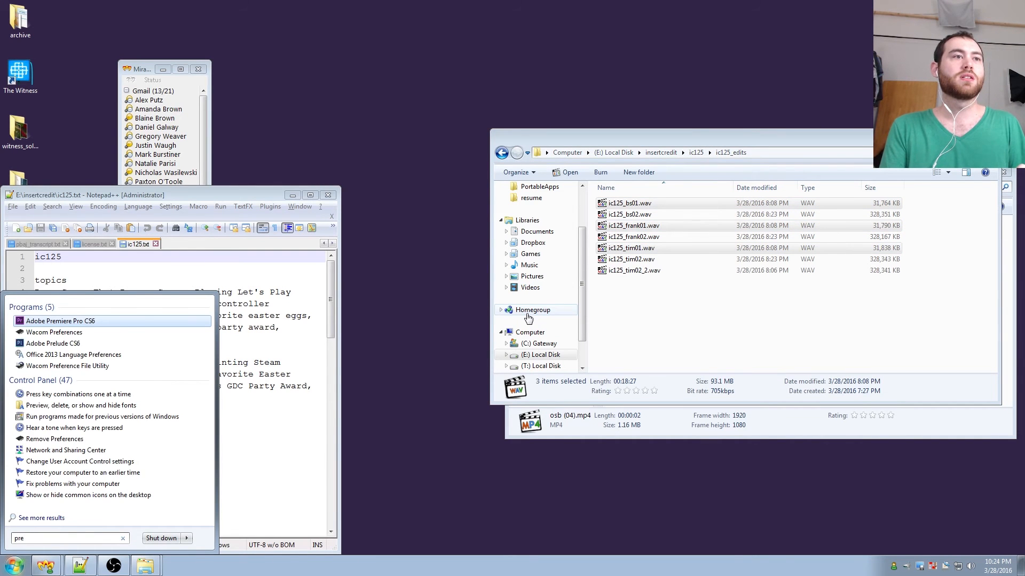
{"action": "key", "text": "Escape"}
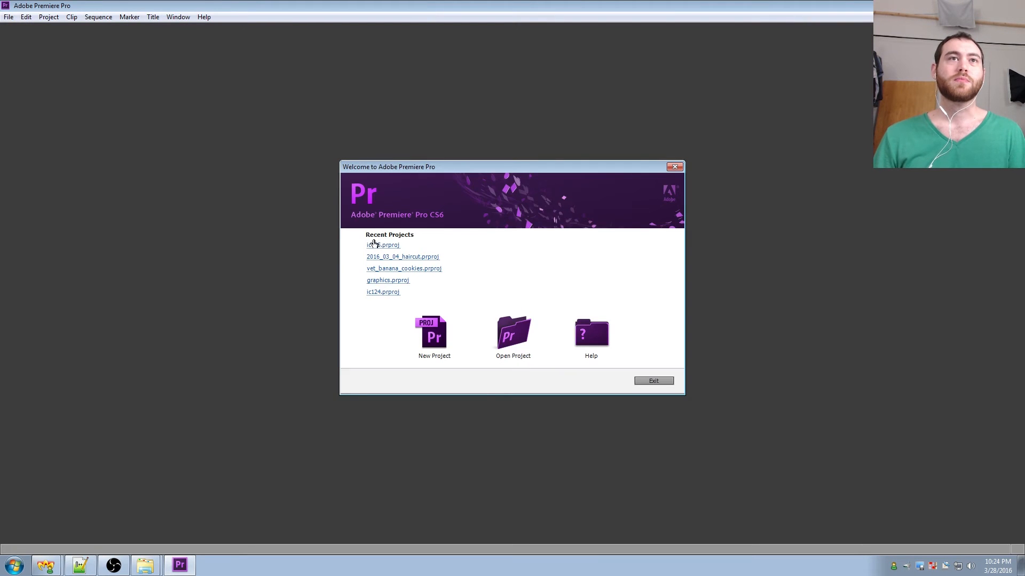
{"action": "left_click", "coordinate": [374, 246]}
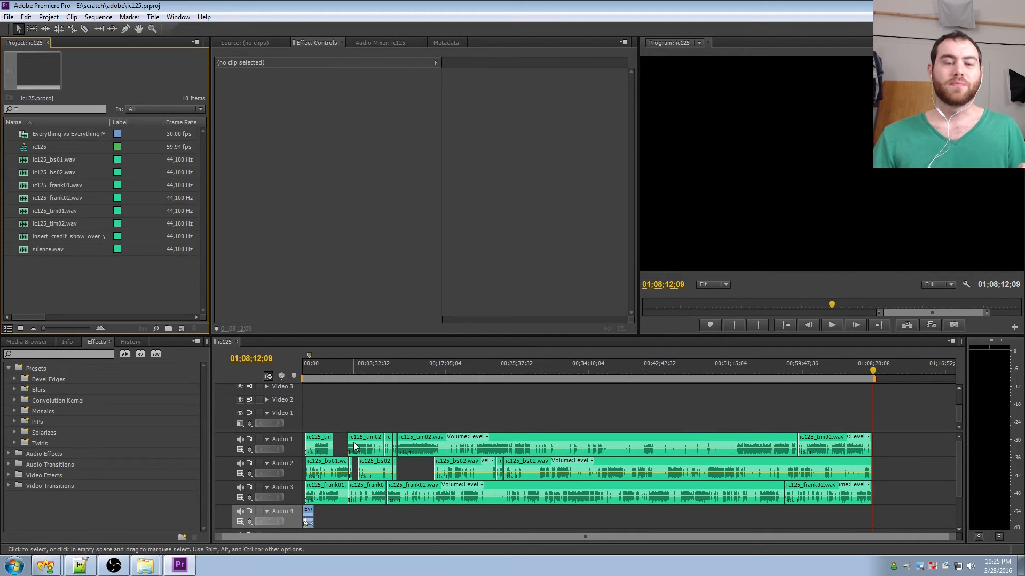
Duplicate the ic125 sequence and delete all clips from the copy
{"action": "key", "text": "equal"}
{"action": "left_click_drag", "start_coordinate": [540, 535], "coordinate": [277, 537]}
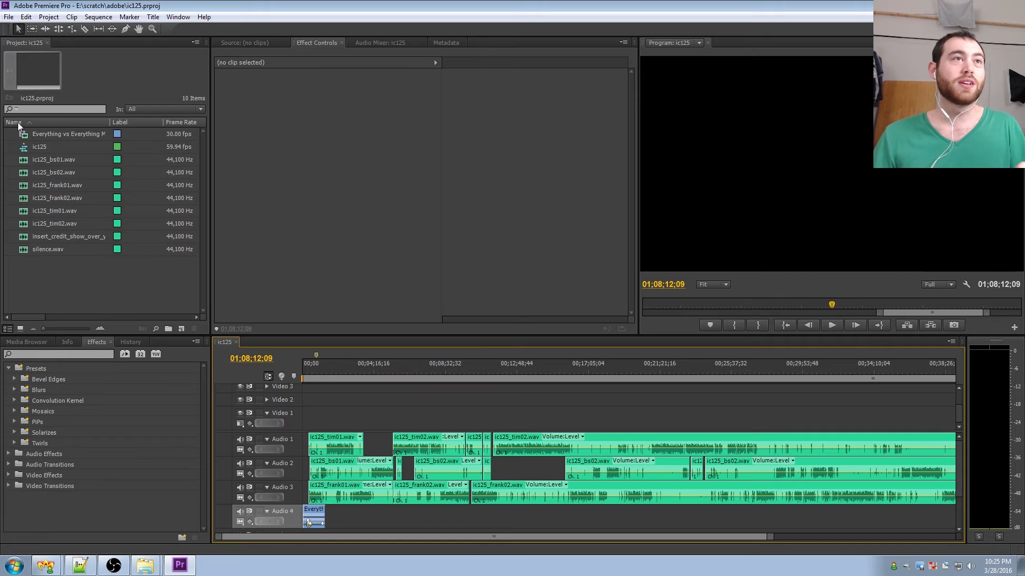
{"action": "right_click", "coordinate": [24, 148]}
{"action": "left_click", "coordinate": [32, 149]}
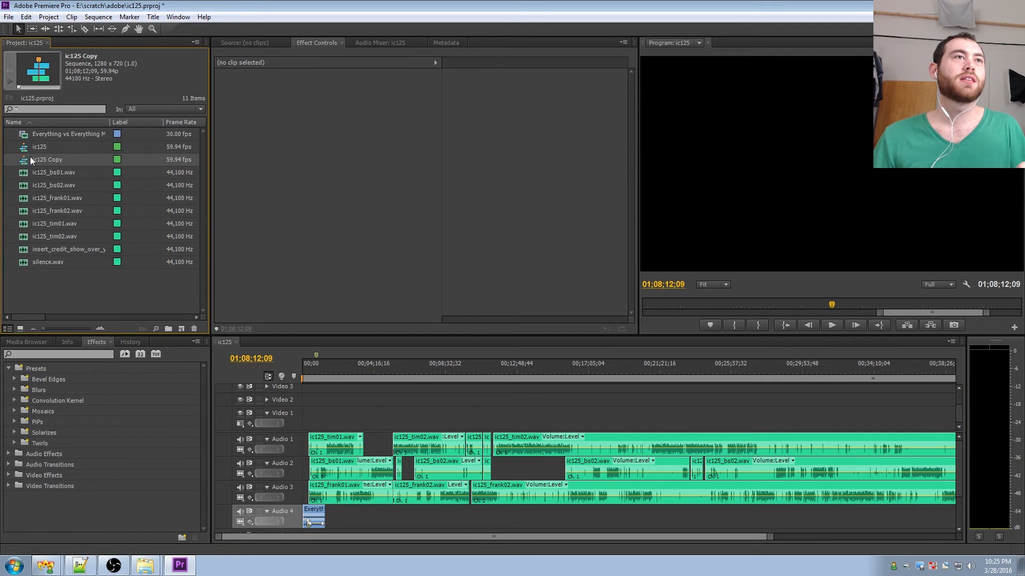
{"action": "double_click", "coordinate": [24, 160]}
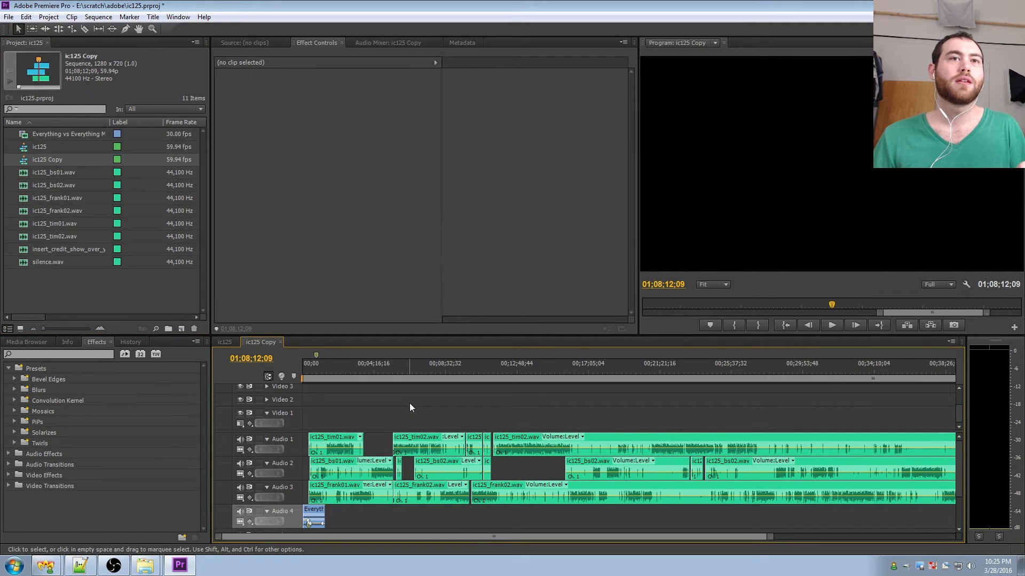
{"action": "key", "text": "ctrl+a"}
{"action": "key", "text": "Delete"}
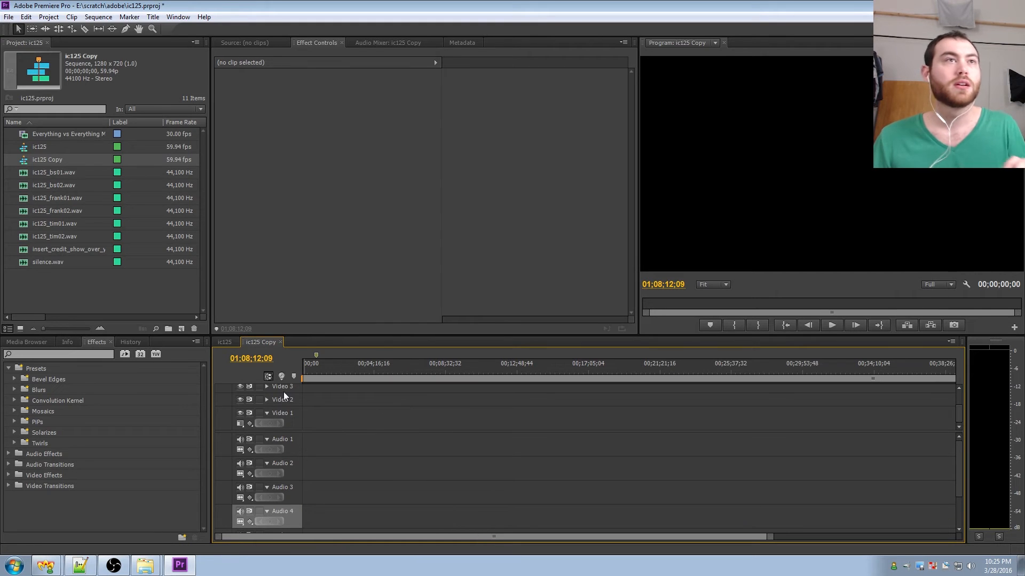
Place ic125_tim01.wav on Audio 1, ic125_bs01.wav on Audio 2 and ic125_frank01.wav on Audio 3, all starting at the beginning of ic125 Copy
{"action": "left_click", "coordinate": [61, 286]}
{"action": "left_click", "coordinate": [25, 172]}
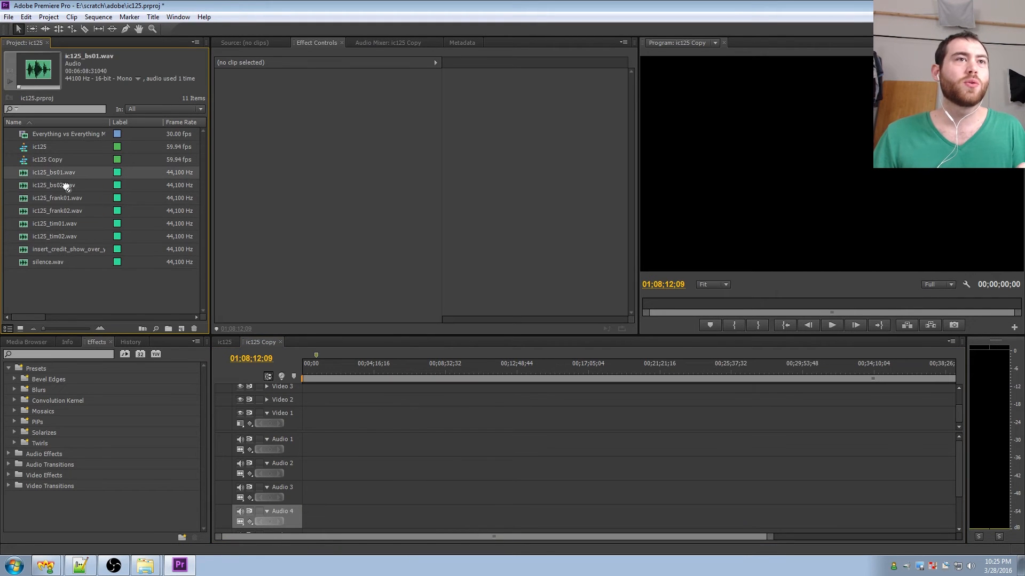
{"action": "left_click_drag", "start_coordinate": [291, 424], "coordinate": [298, 469]}
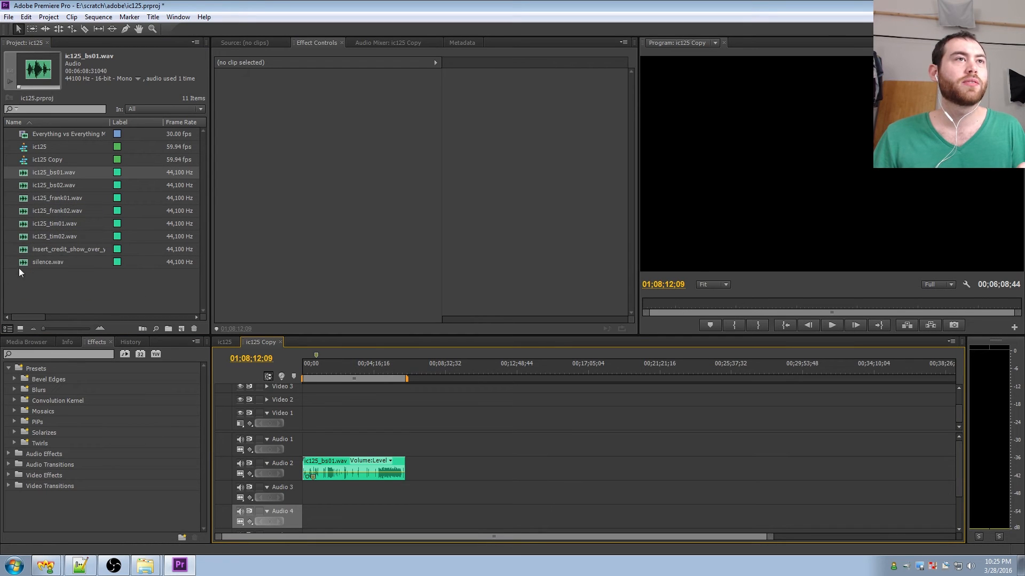
{"action": "left_click_drag", "start_coordinate": [23, 227], "coordinate": [287, 447]}
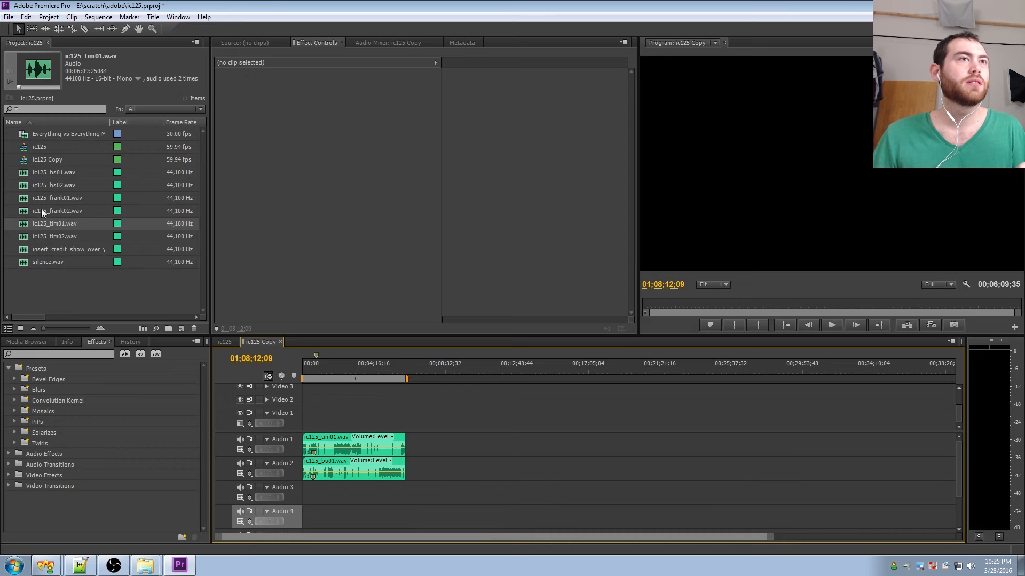
{"action": "left_click_drag", "start_coordinate": [42, 198], "coordinate": [293, 493]}
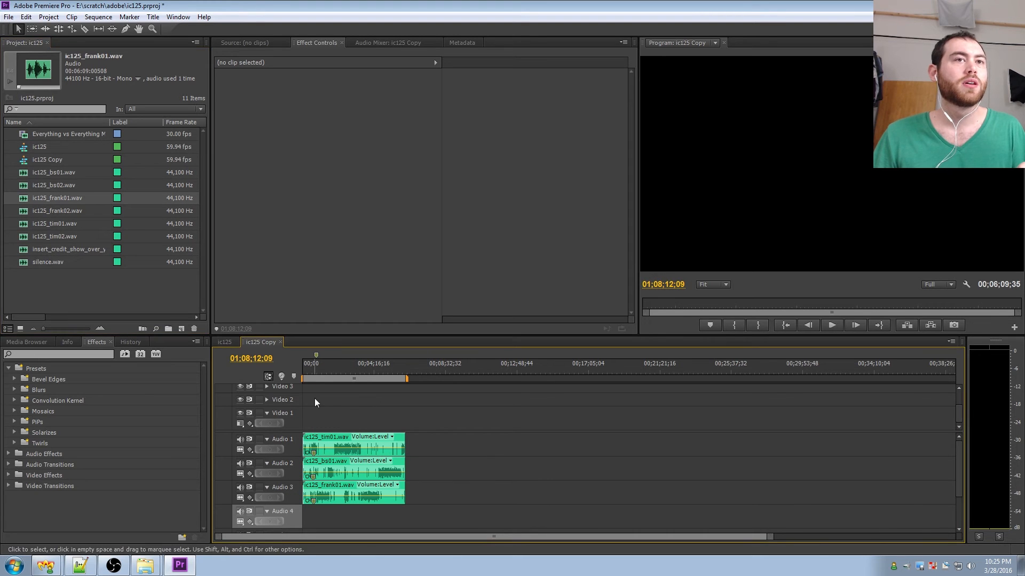
Play the three clips briefly from 00;00;35;27, just before their sync spikes and markers
{"action": "left_click", "coordinate": [310, 371]}
{"action": "key", "text": "equal"}
{"action": "key", "text": "equal"}
{"action": "key", "text": "equal"}
{"action": "key", "text": "equal"}
{"action": "key", "text": "equal"}
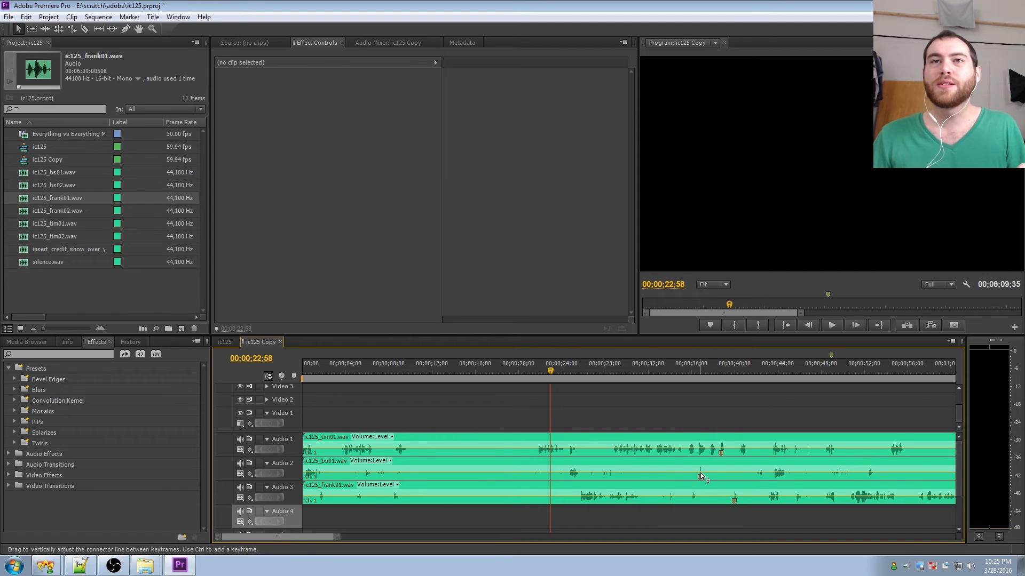
{"action": "left_click", "coordinate": [564, 369]}
{"action": "left_click_drag", "start_coordinate": [565, 369], "coordinate": [686, 393]}
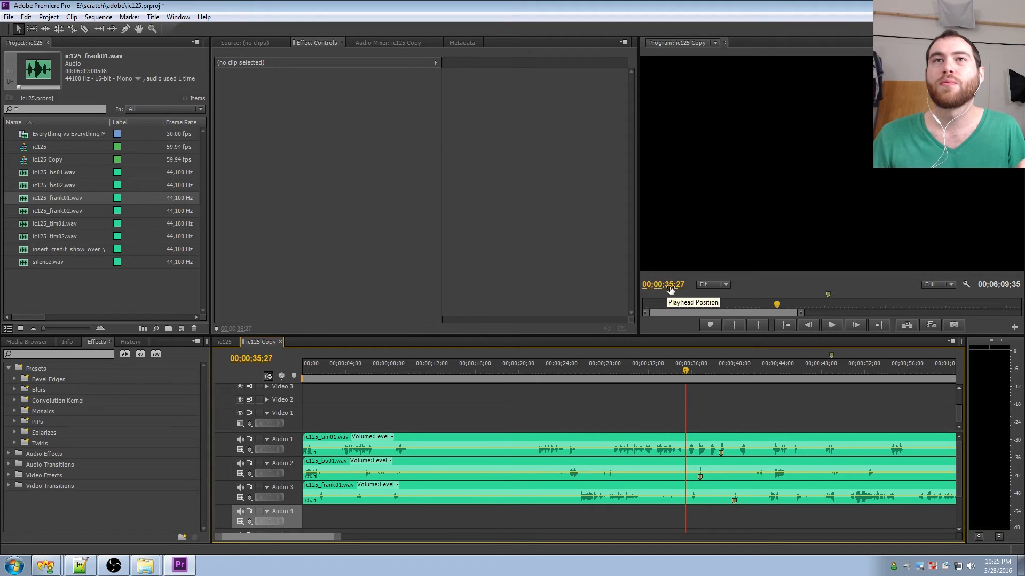
{"action": "key", "text": "space"}
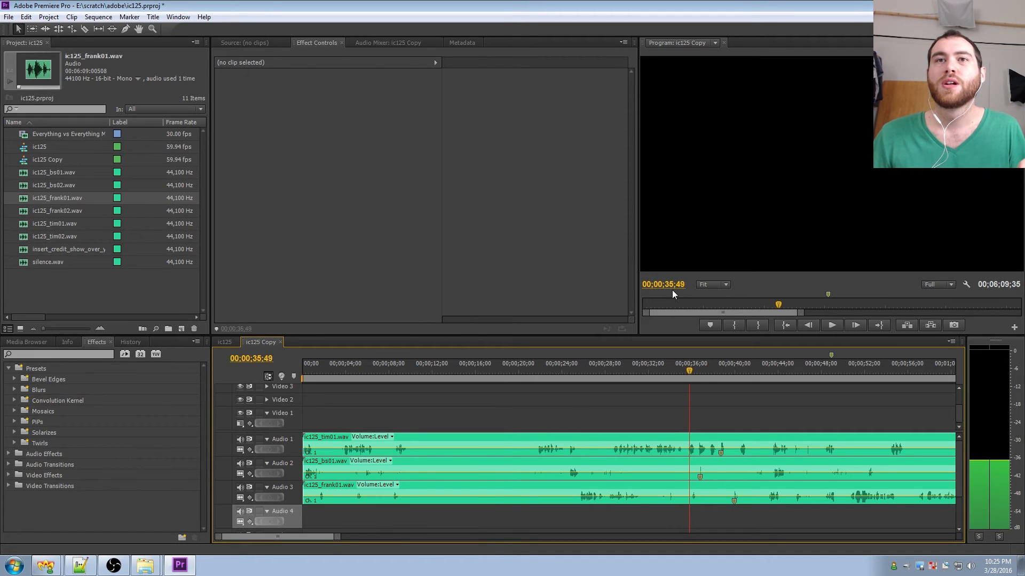
{"action": "key", "text": "space"}
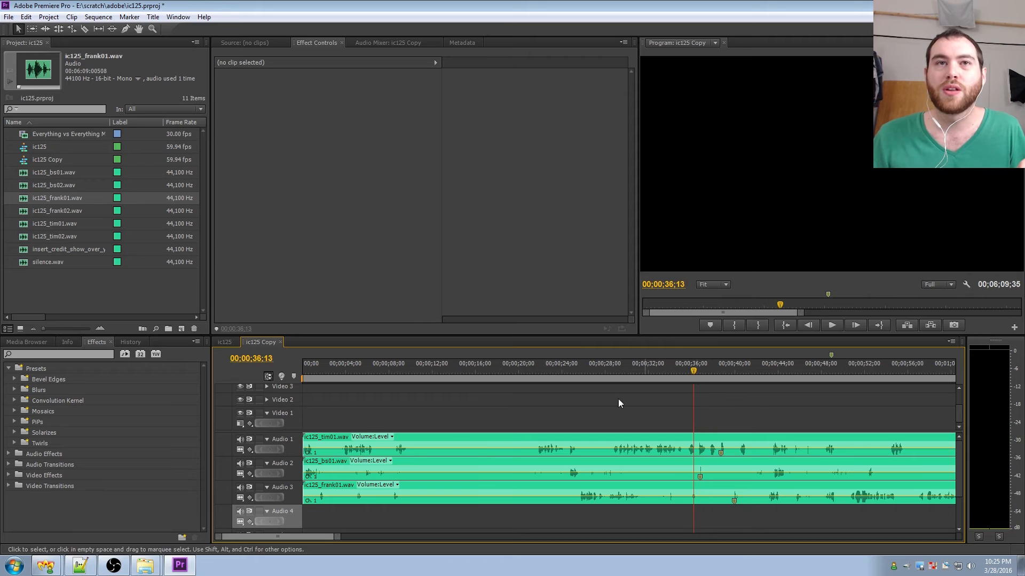
Mute Audio 1 and Audio 3 and go frame by frame to the ic125_bs01 sync spike at 00;00;36;47
{"action": "left_click", "coordinate": [240, 440]}
{"action": "left_click", "coordinate": [239, 488]}
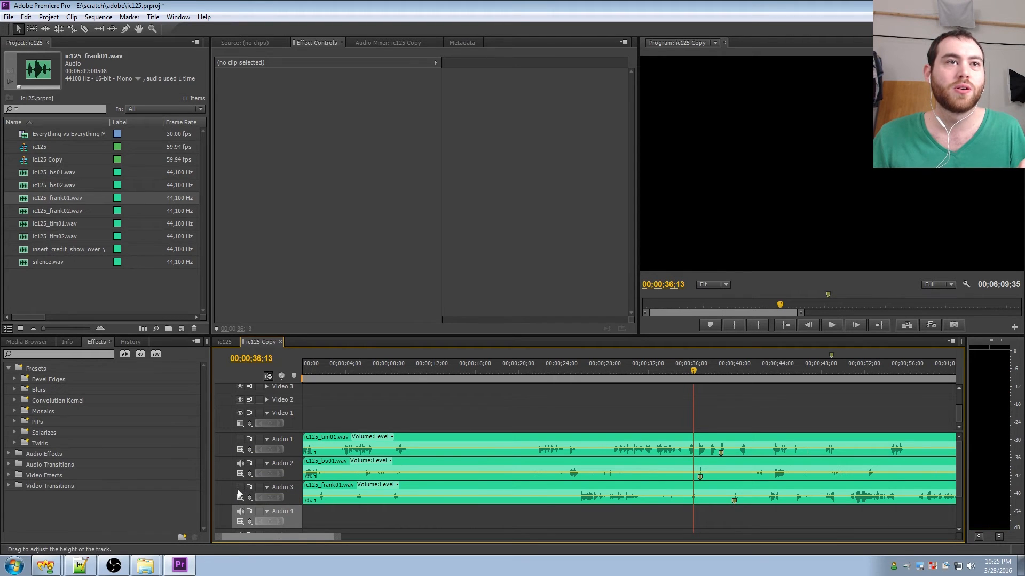
{"action": "key", "text": "Right"}
{"action": "key", "text": "Right"}
{"action": "key", "text": "Right"}
{"action": "key", "text": "Right"}
{"action": "key", "text": "Right"}
{"action": "key", "text": "Right"}
{"action": "key", "text": "Right"}
{"action": "key", "text": "Right"}
{"action": "key", "text": "Right"}
{"action": "key", "text": "Right"}
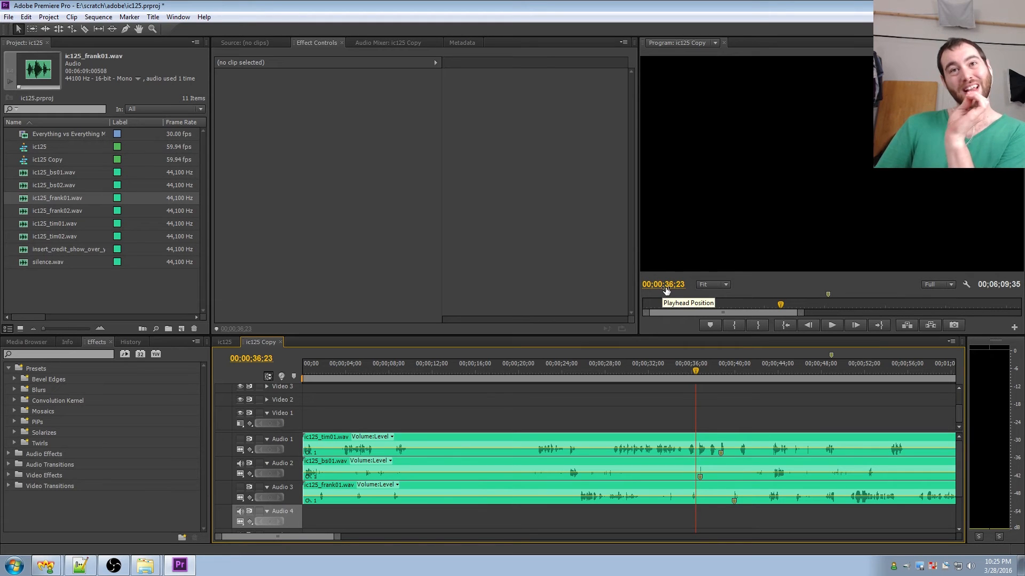
{"action": "key", "text": "Right"}
{"action": "key", "text": "Right"}
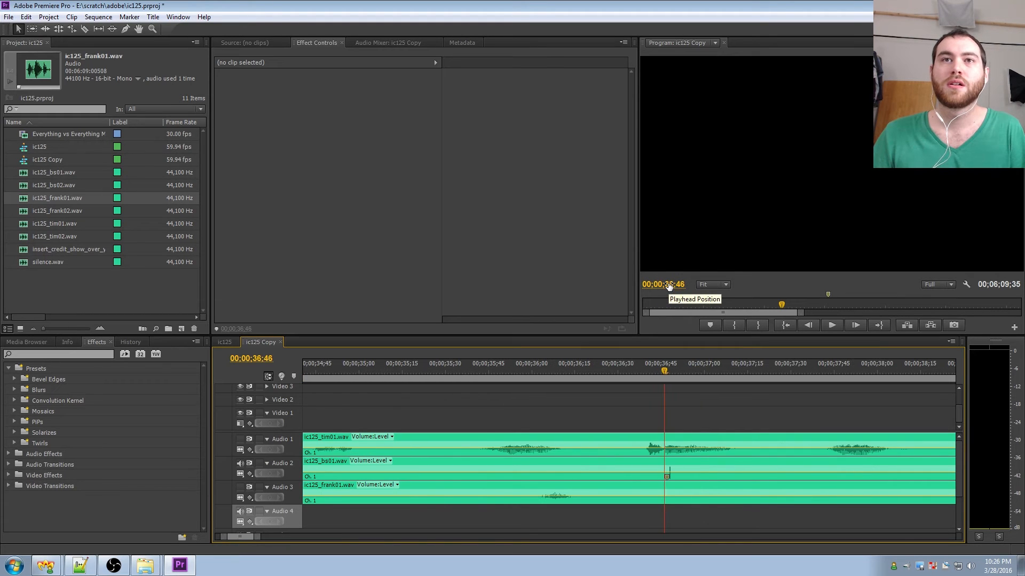
{"action": "key", "text": "Right"}
{"action": "key", "text": "Left"}
{"action": "key", "text": "Right"}
{"action": "key", "text": "Left"}
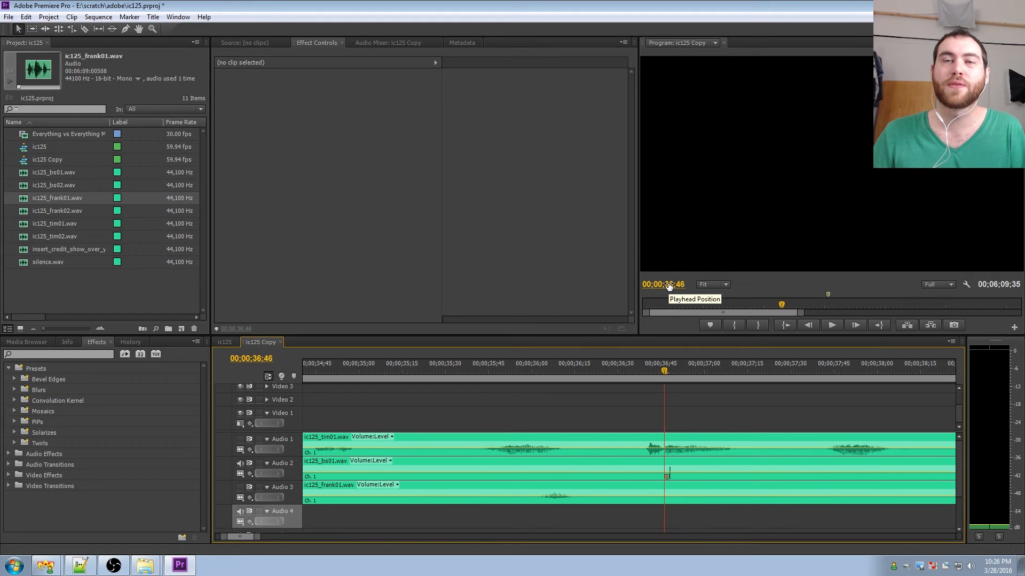
{"action": "key", "text": "Right"}
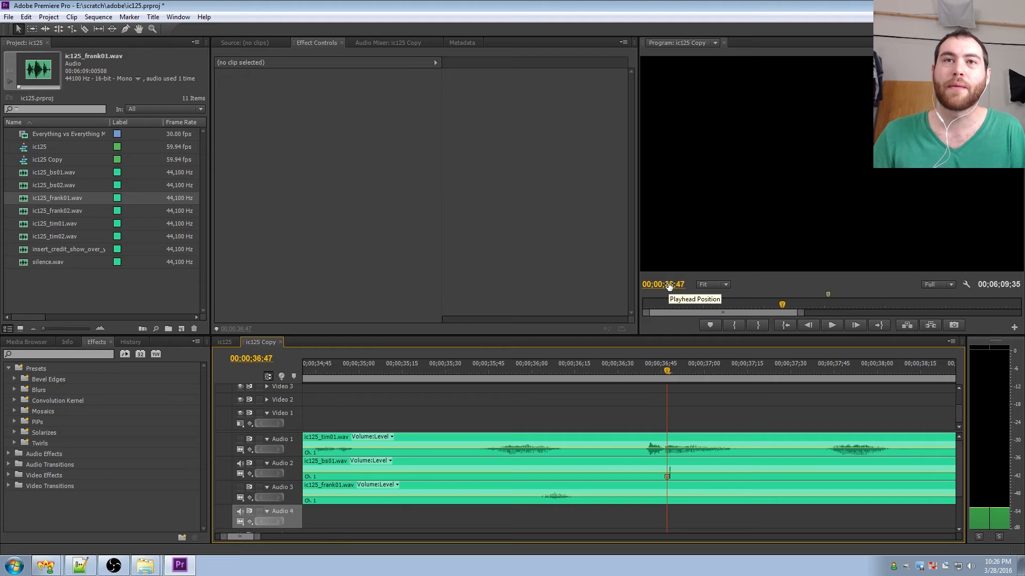
Open the ic125_bs01 clip in the Source monitor and view its whole waveform
{"action": "double_click", "coordinate": [635, 462]}
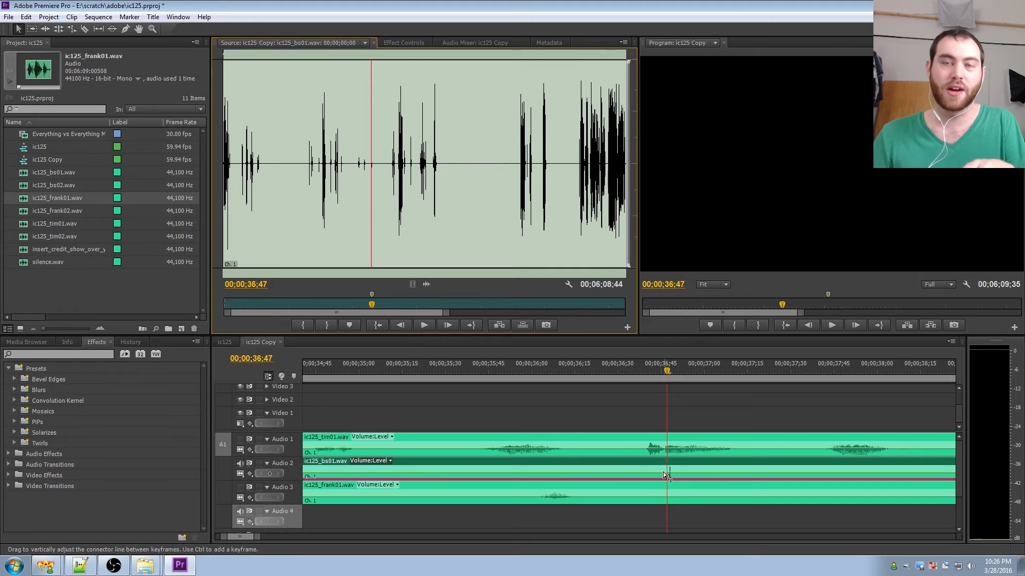
{"action": "key", "text": "minus"}
{"action": "key", "text": "minus"}
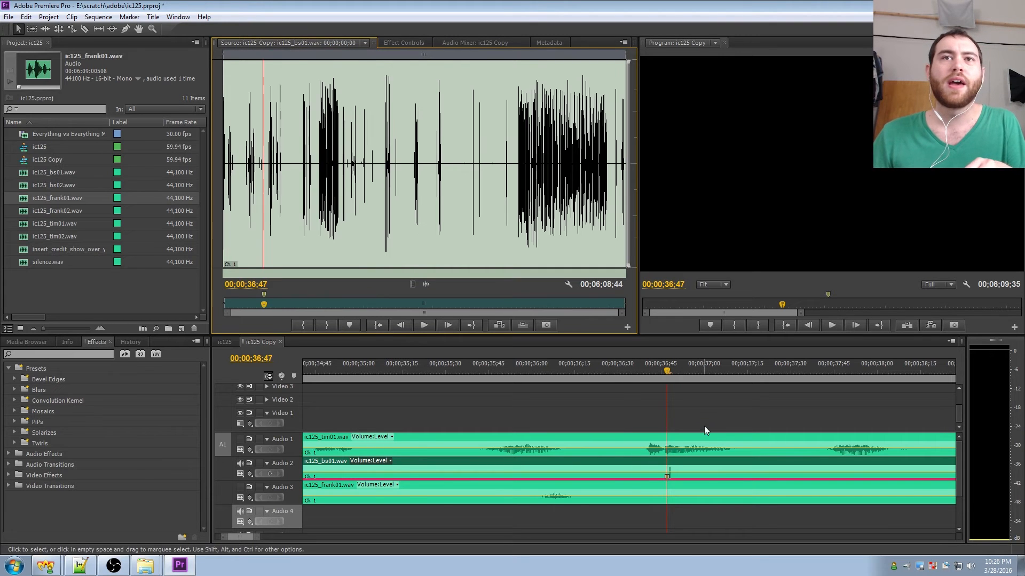
Move the ic125_bs01 and ic125_tim01 clips later so their markers line up with the ic125_frank01 marker at about 0:40
{"action": "left_click", "coordinate": [623, 352]}
{"action": "key", "text": "minus"}
{"action": "key", "text": "minus"}
{"action": "key", "text": "minus"}
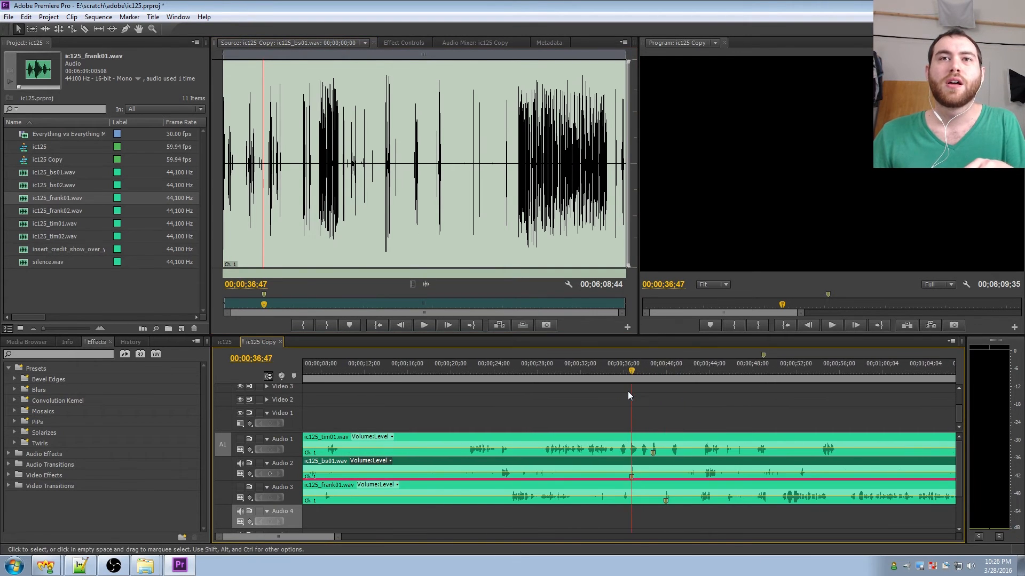
{"action": "key", "text": "minus"}
{"action": "key", "text": "minus"}
{"action": "left_click_drag", "start_coordinate": [516, 459], "coordinate": [528, 464]}
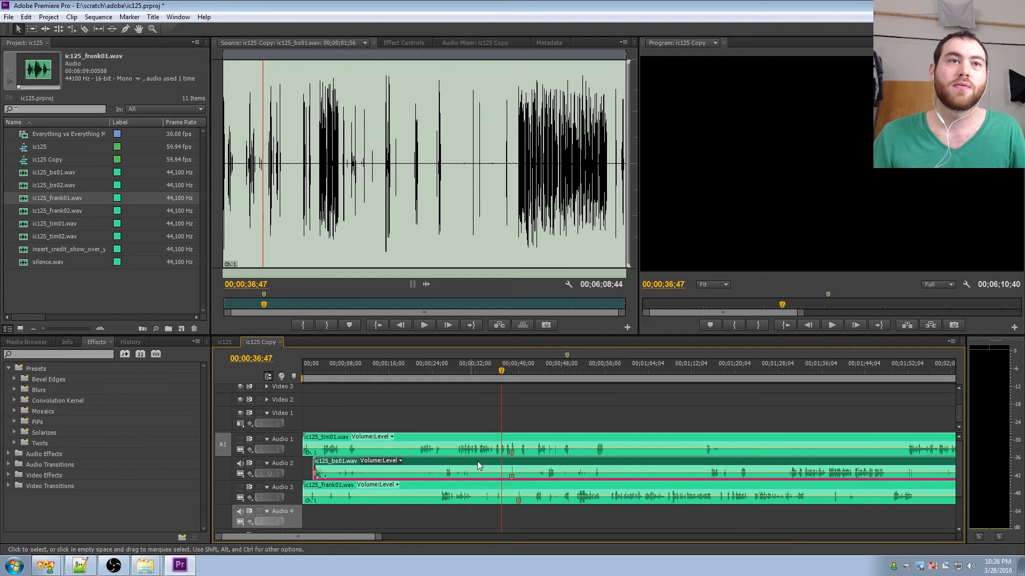
{"action": "left_click_drag", "start_coordinate": [535, 425], "coordinate": [558, 443]}
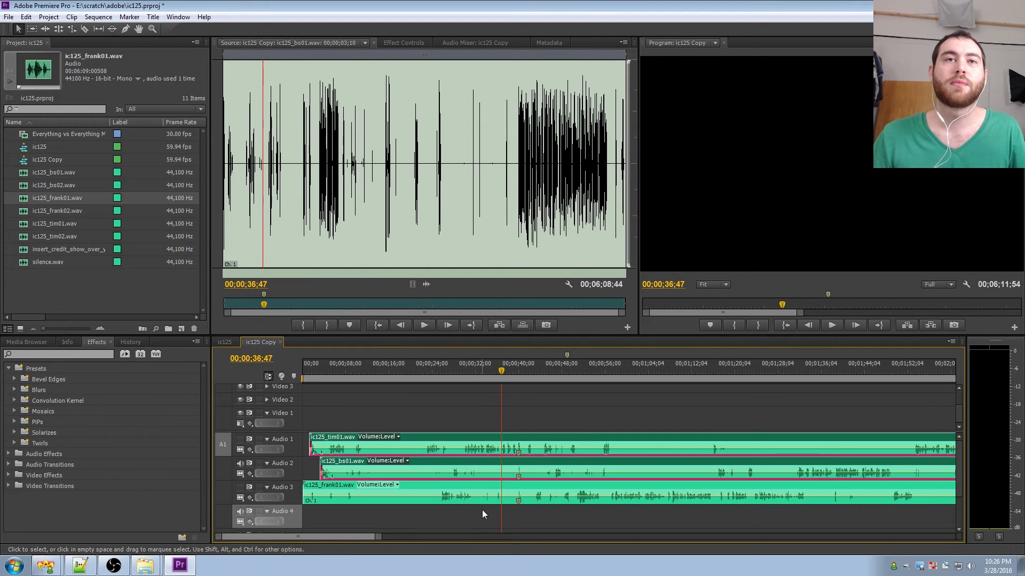
Play the aligned clips from about 0:49 to check the synchronisation, and return the playhead to 00;00;49;19
{"action": "left_click_drag", "start_coordinate": [500, 369], "coordinate": [574, 385]}
{"action": "key", "text": "space"}
{"action": "left_click", "coordinate": [569, 372]}
{"action": "key", "text": "space"}
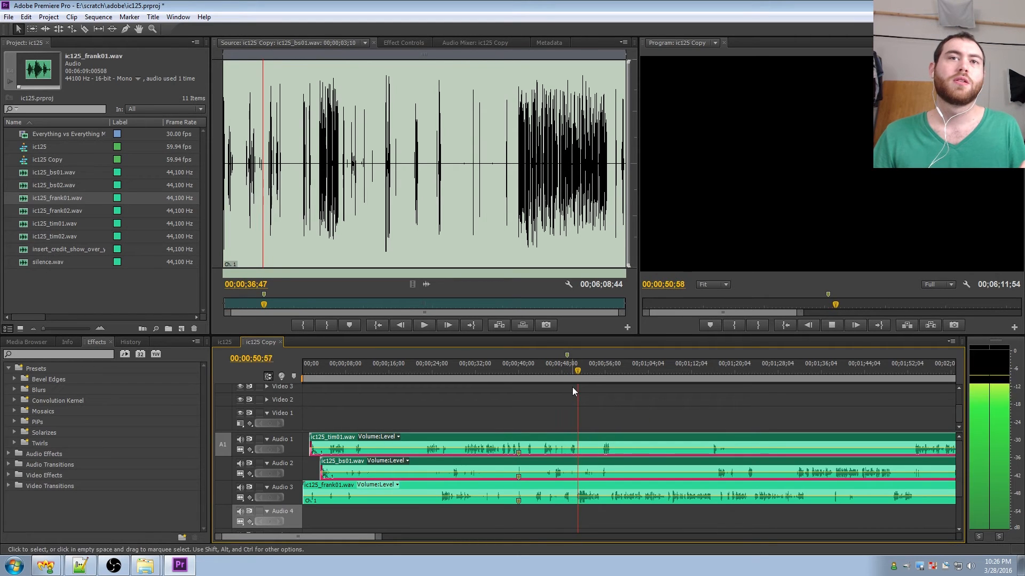
{"action": "key", "text": "space"}
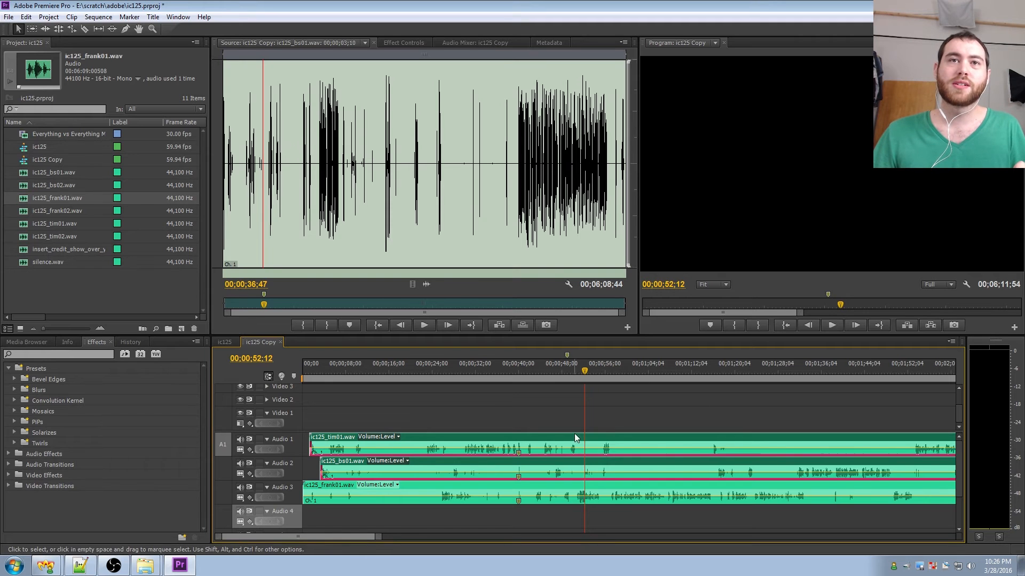
{"action": "left_click_drag", "start_coordinate": [587, 370], "coordinate": [571, 369]}
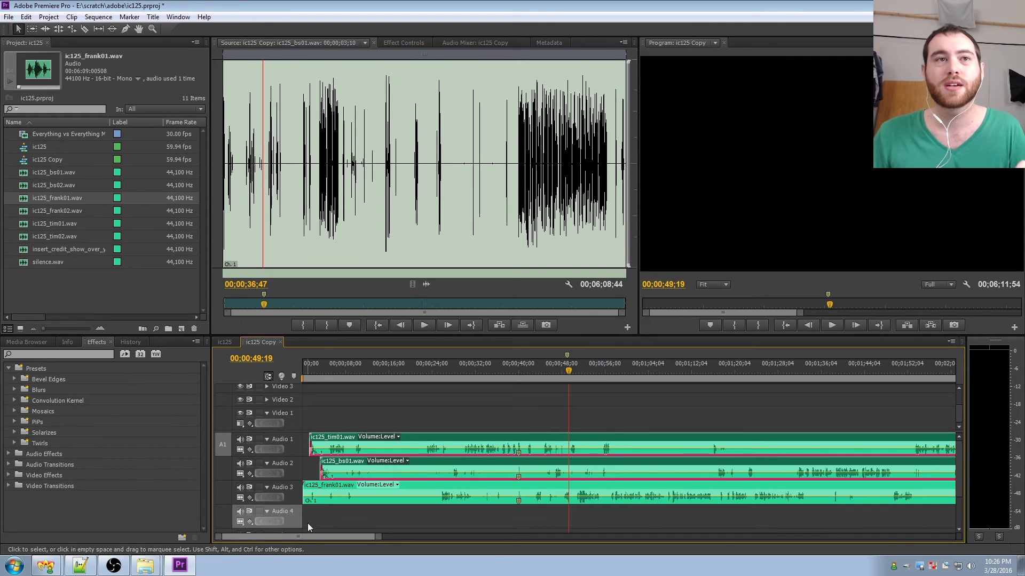
Switch to the original ic125 sequence and play its opening from the start
{"action": "left_click", "coordinate": [225, 342]}
{"action": "key", "text": "equal"}
{"action": "key", "text": "equal"}
{"action": "key", "text": "equal"}
{"action": "key", "text": "equal"}
{"action": "key", "text": "equal"}
{"action": "key", "text": "minus"}
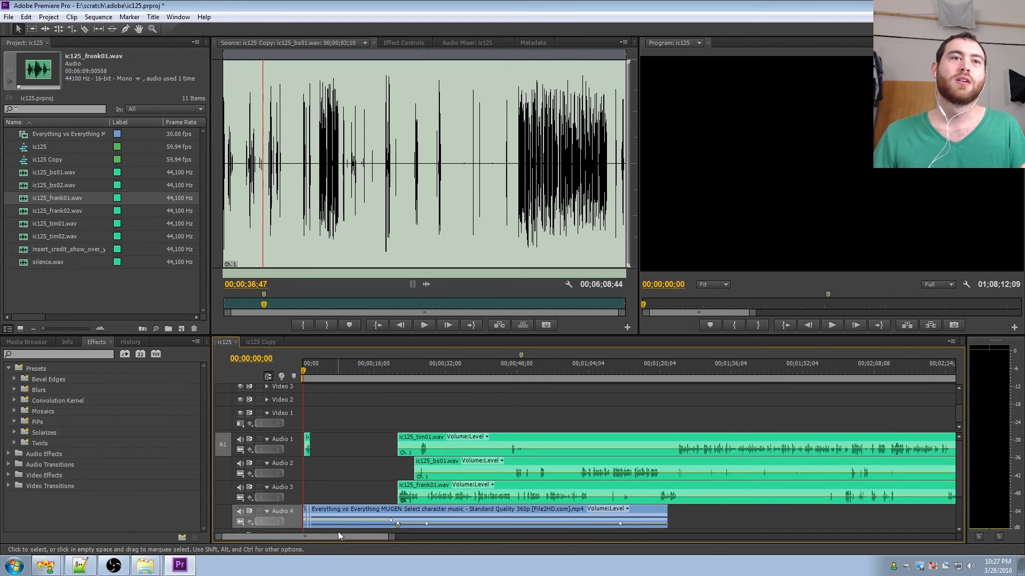
{"action": "key", "text": "equal"}
{"action": "key", "text": "equal"}
{"action": "key", "text": "equal"}
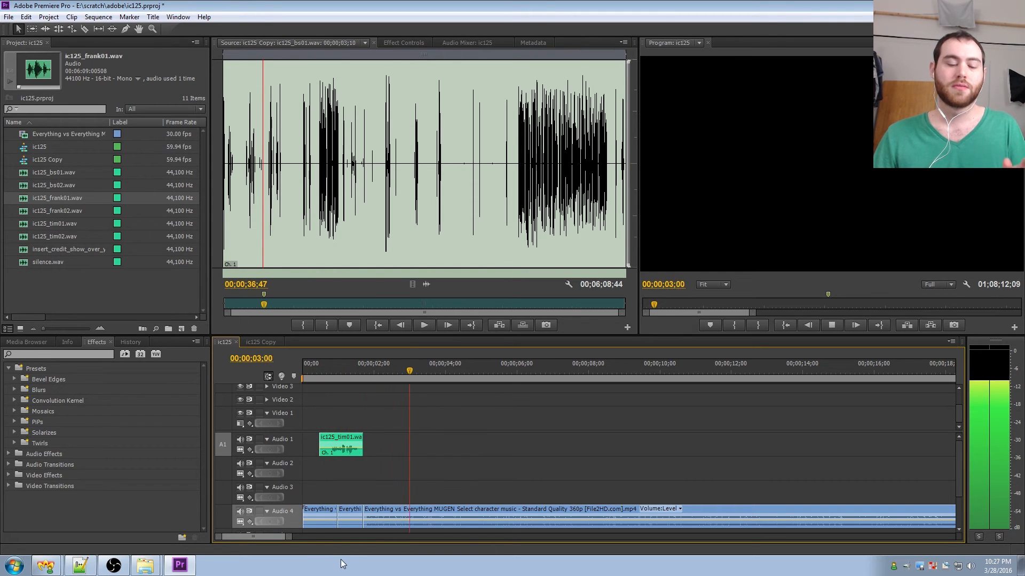
{"action": "key", "text": "space"}
Scrub to 00;00;09;45 in the ic125 sequence, within the music section before the main voice clips
{"action": "key", "text": "minus"}
{"action": "key", "text": "minus"}
{"action": "left_click", "coordinate": [474, 371]}
{"action": "left_click_drag", "start_coordinate": [462, 373], "coordinate": [390, 370]}
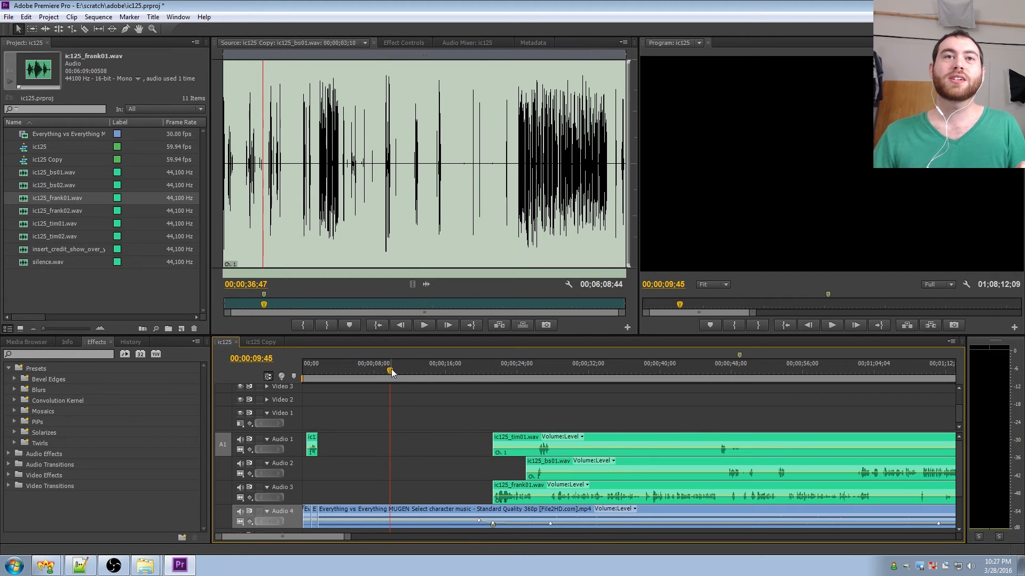
Play the music section briefly from 00;00;09;45, and scrub through the voice entry to 00;00;45;16
{"action": "key", "text": "space"}
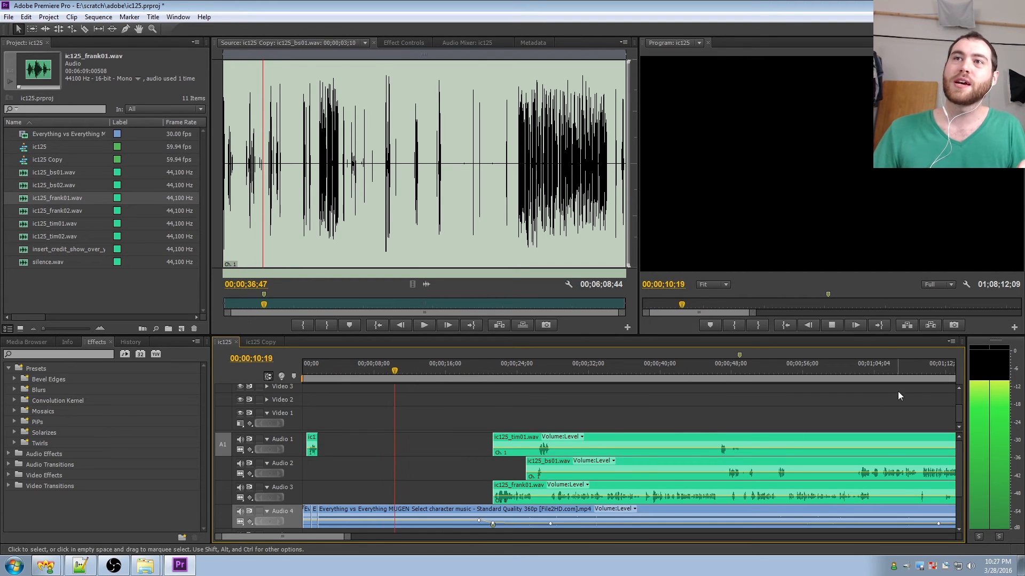
{"action": "key", "text": "space"}
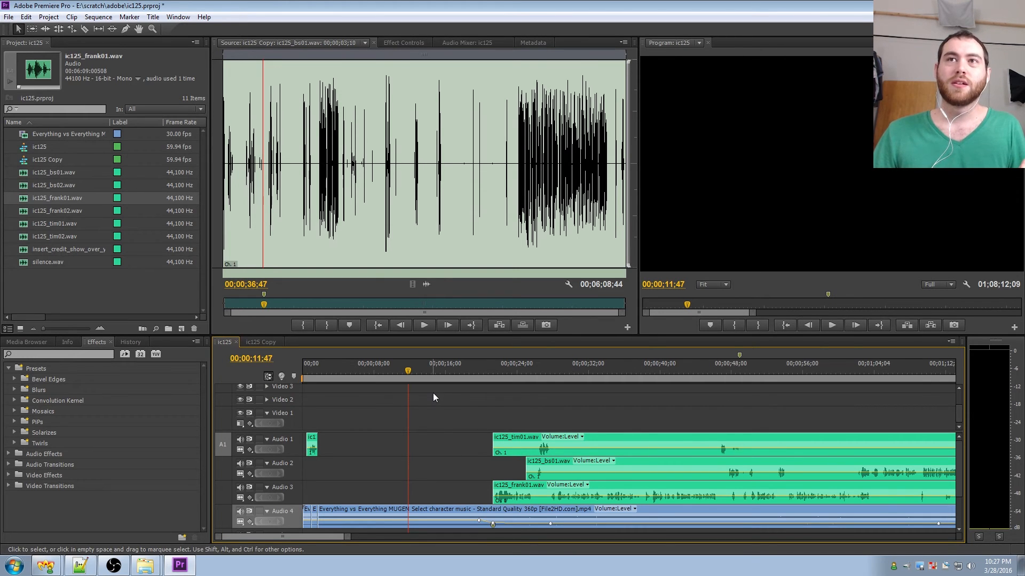
{"action": "left_click_drag", "start_coordinate": [419, 370], "coordinate": [468, 376]}
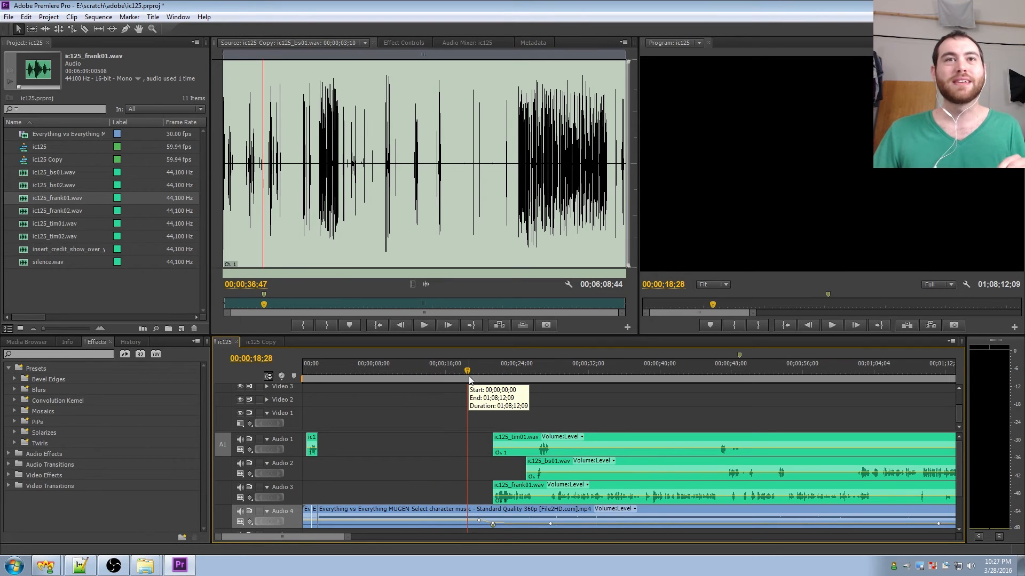
{"action": "left_click_drag", "start_coordinate": [469, 376], "coordinate": [708, 415]}
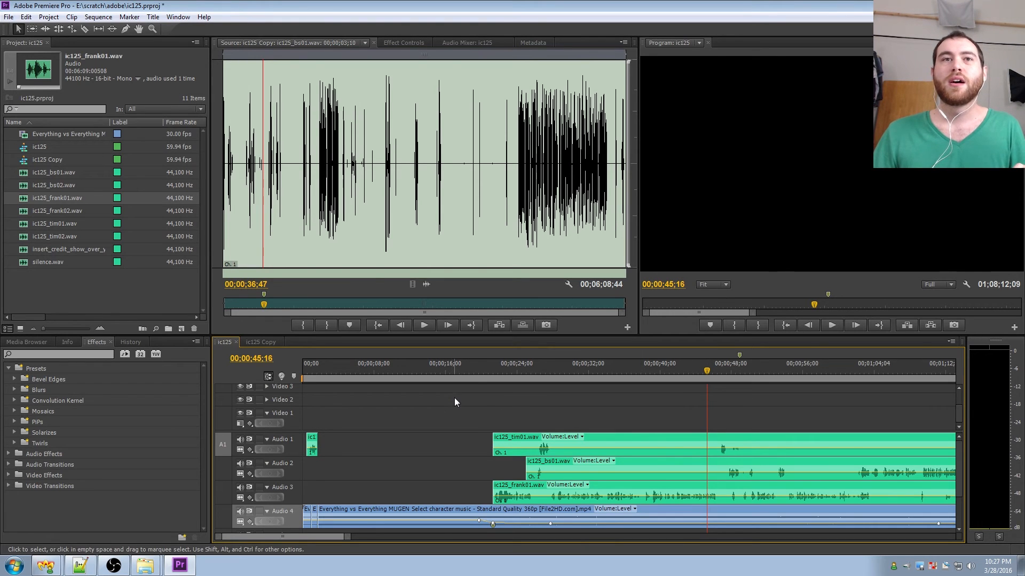
Play the transition from the music into the first voice clips, starting at 00;00;19;01
{"action": "left_click", "coordinate": [473, 370]}
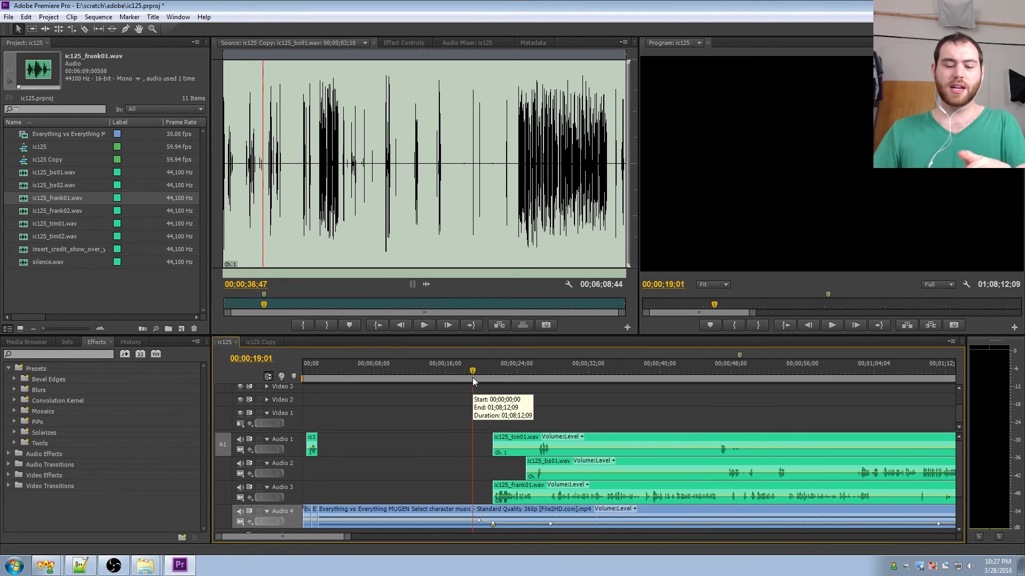
{"action": "key", "text": "="}
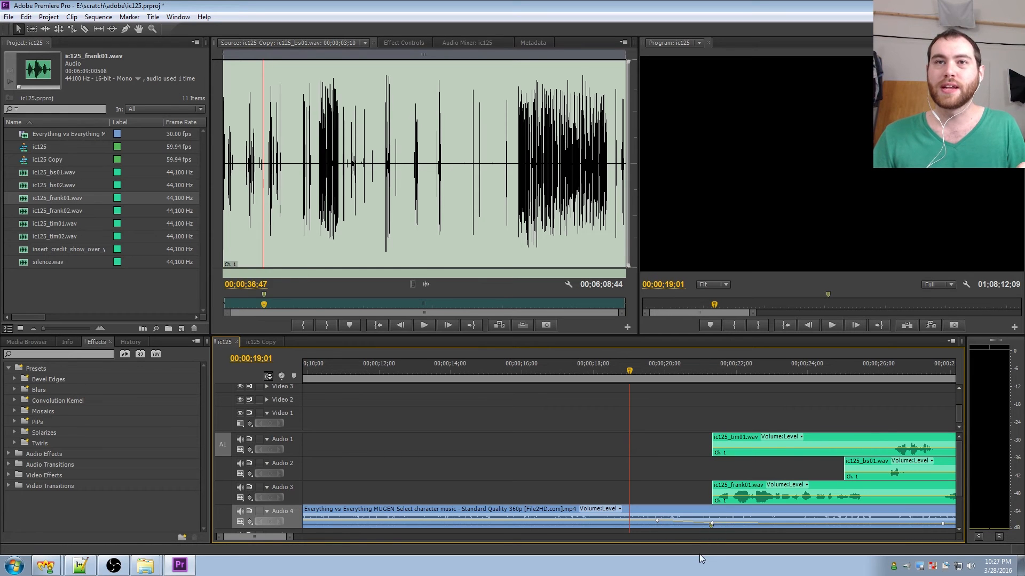
{"action": "key", "text": "space"}
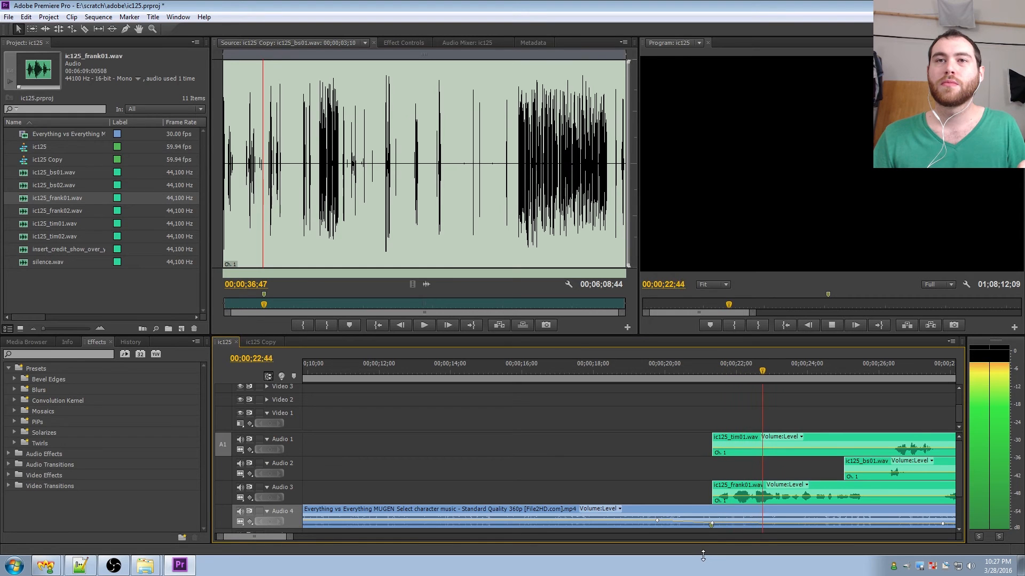
{"action": "key", "text": "space"}
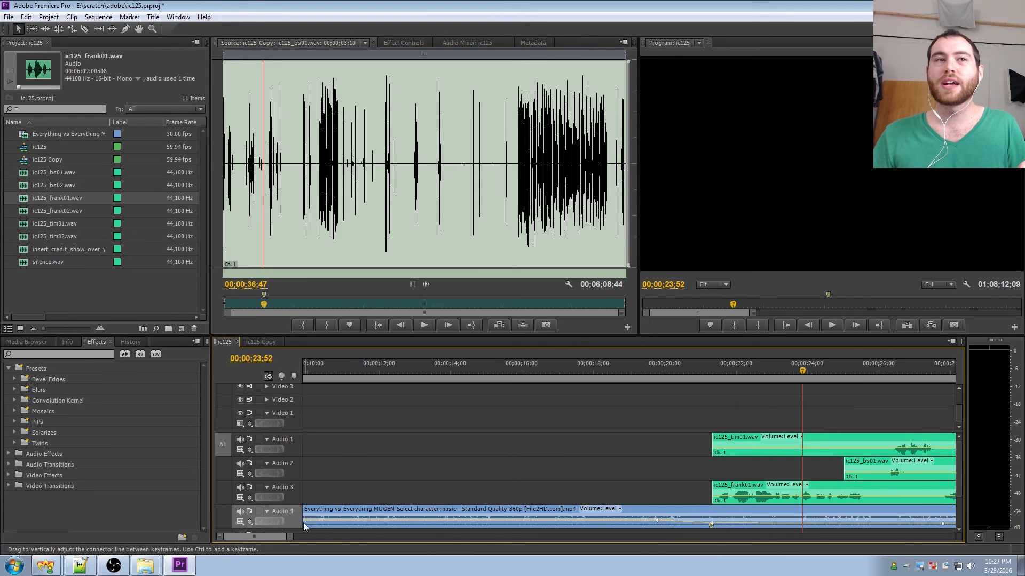
Open the Everything vs Everything music clip from Audio 4 and show its volume effect settings
{"action": "scroll", "coordinate": [259, 537], "scroll_direction": "down", "scroll_amount": 3}
{"action": "left_click_drag", "start_coordinate": [258, 536], "coordinate": [255, 538]}
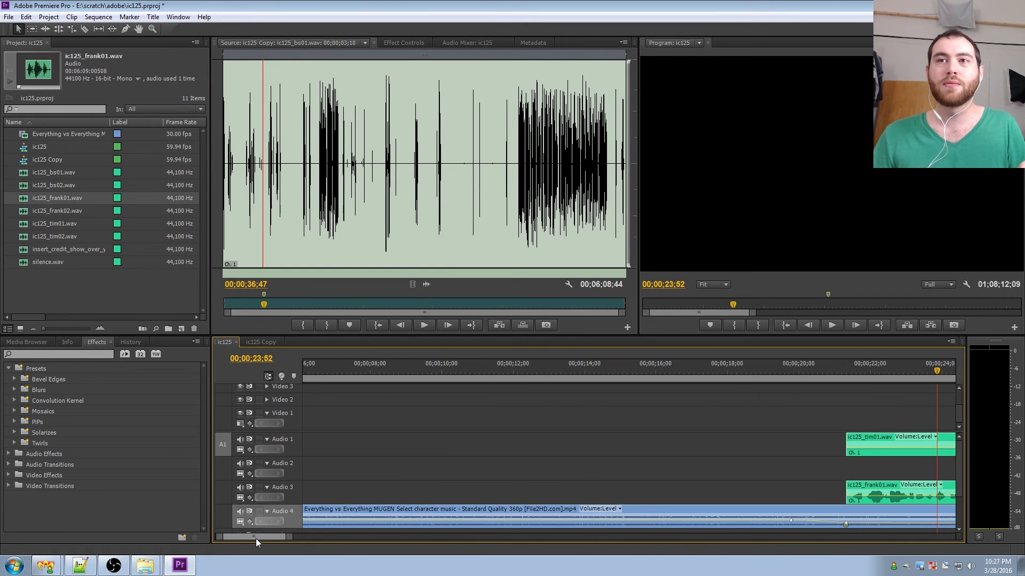
{"action": "key", "text": "minus"}
{"action": "key", "text": "minus"}
{"action": "key", "text": "equal"}
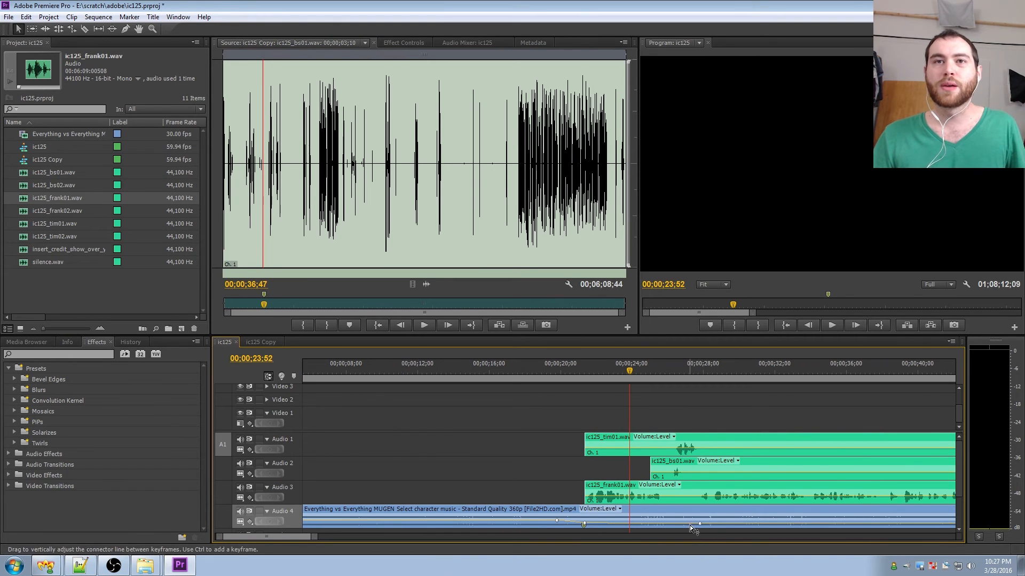
{"action": "left_click", "coordinate": [527, 508]}
{"action": "double_click", "coordinate": [526, 508]}
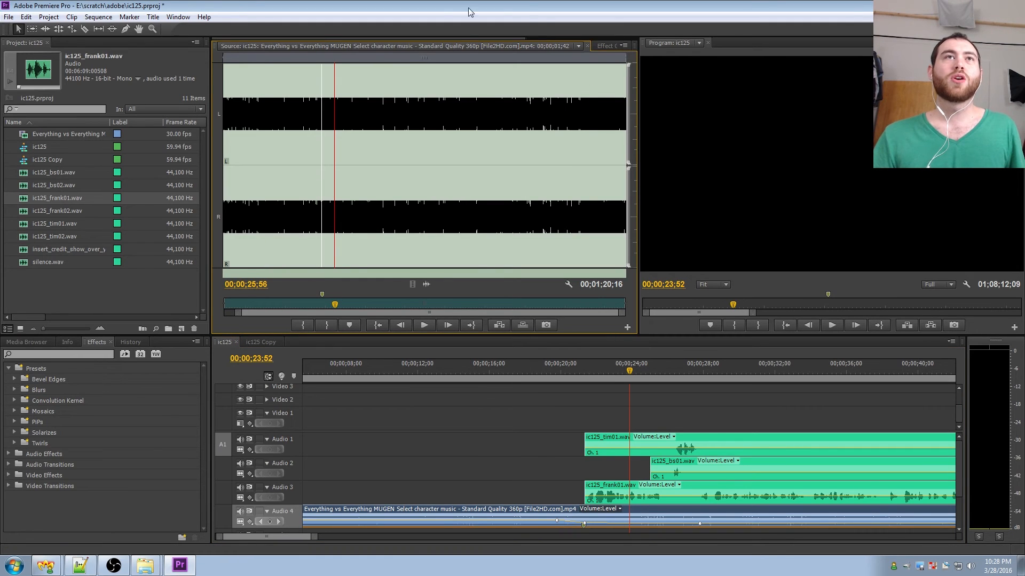
{"action": "left_click", "coordinate": [602, 46]}
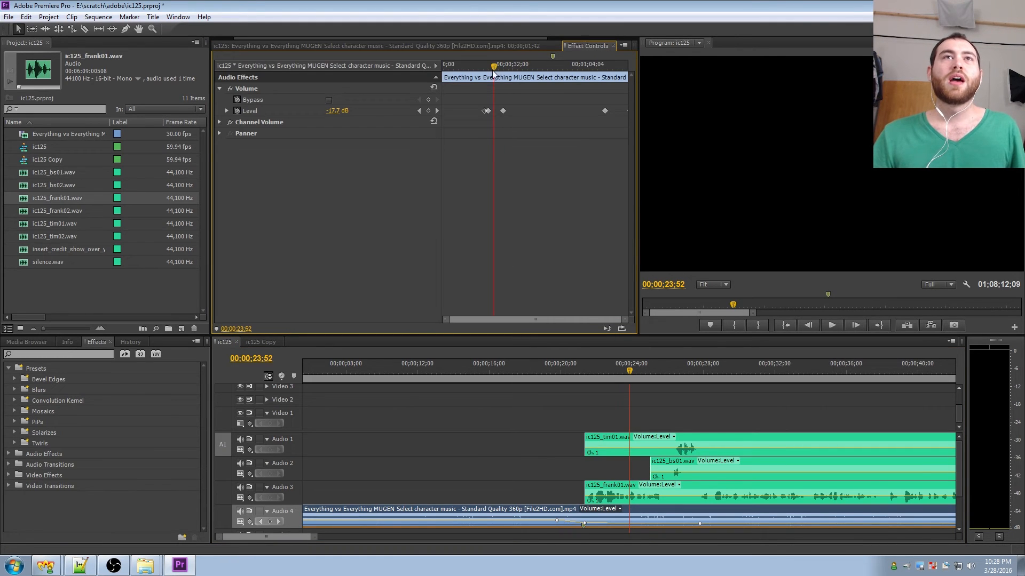
Go through the music clip's first two volume level keyframes, at 00;00;19;47 and 00;00;21;19
{"action": "left_click_drag", "start_coordinate": [492, 67], "coordinate": [485, 67]}
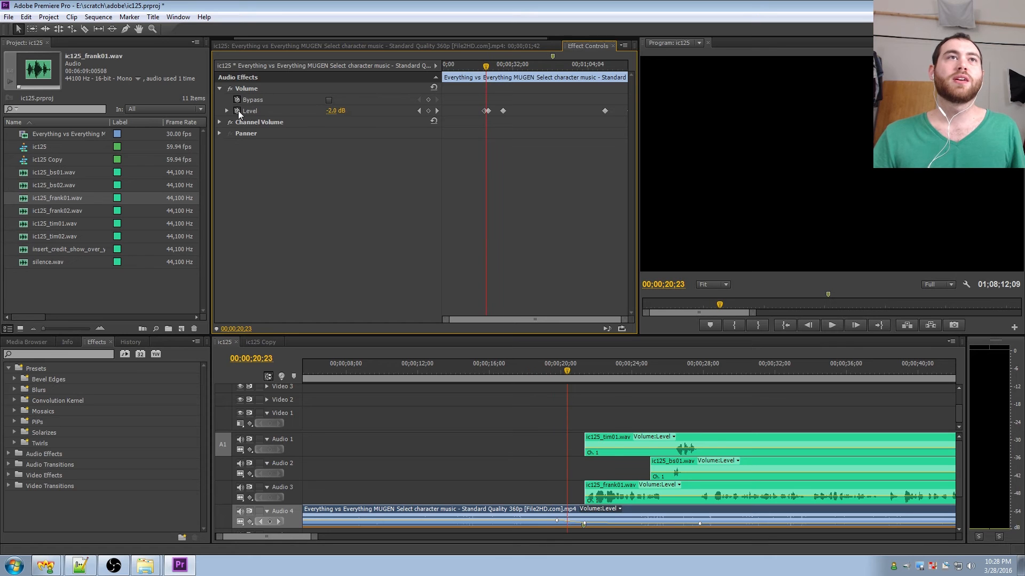
{"action": "left_click_drag", "start_coordinate": [485, 67], "coordinate": [462, 66]}
{"action": "left_click", "coordinate": [437, 110]}
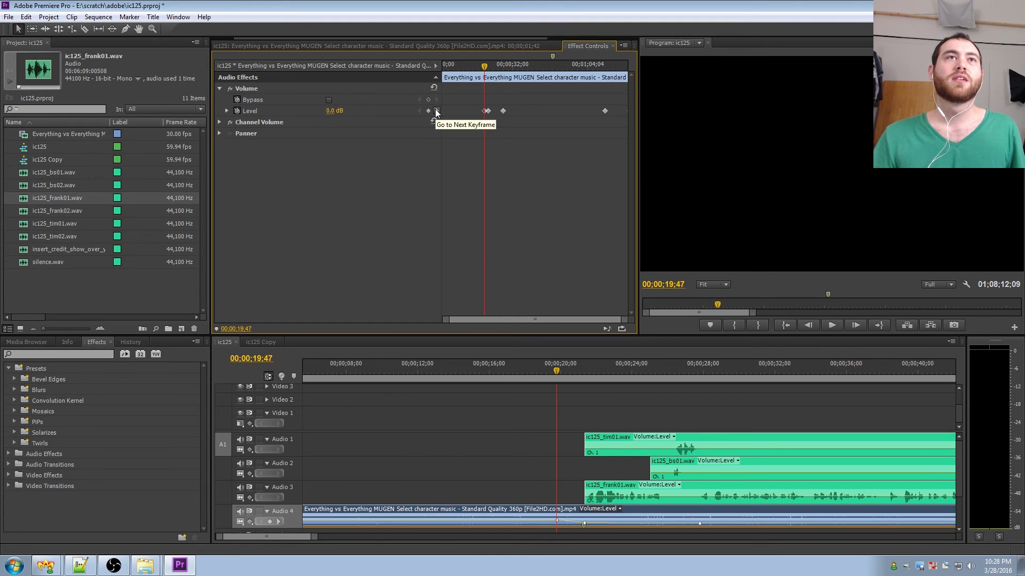
{"action": "left_click", "coordinate": [436, 110]}
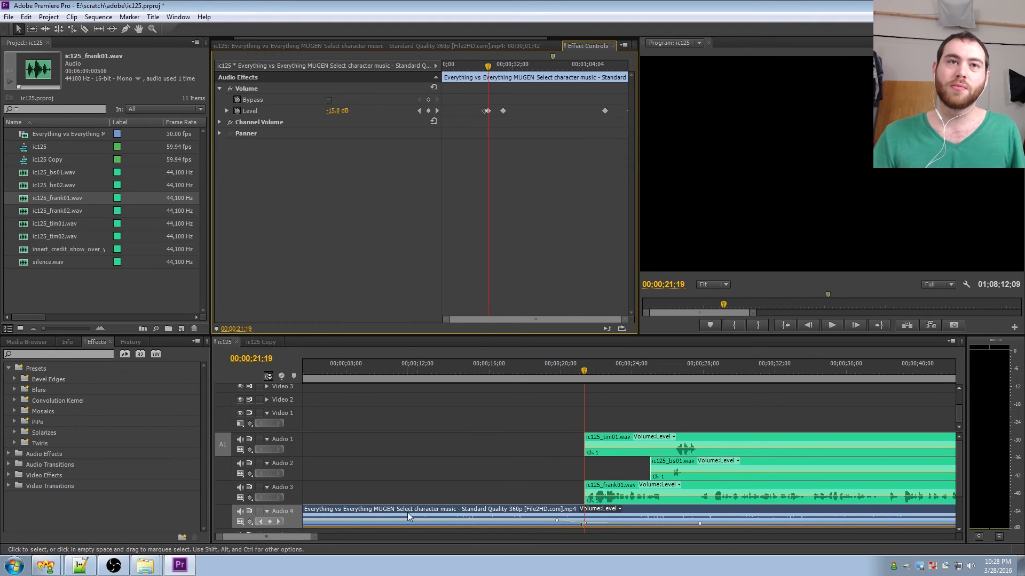
{"action": "right_click", "coordinate": [371, 509]}
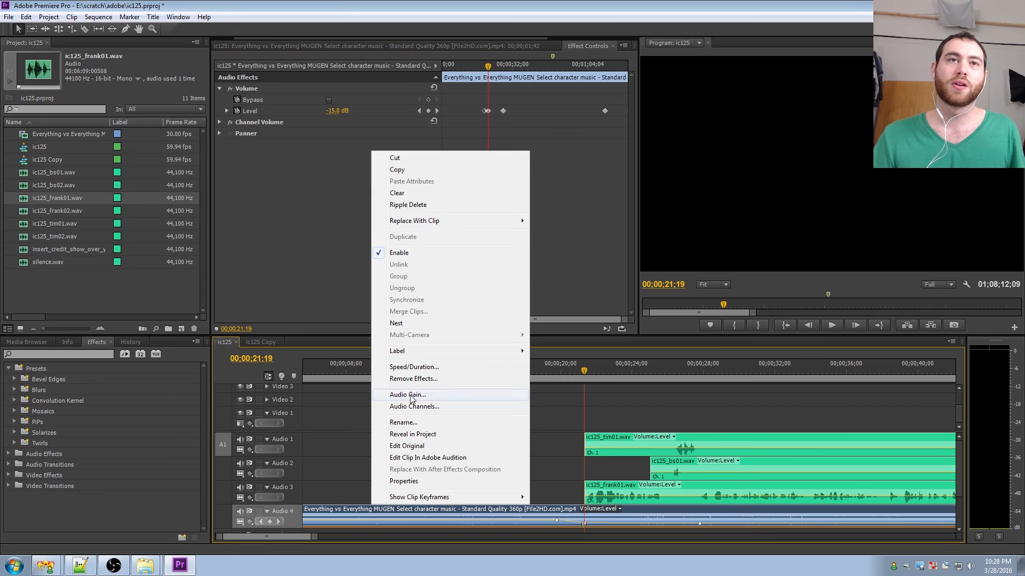
{"action": "left_click", "coordinate": [427, 396]}
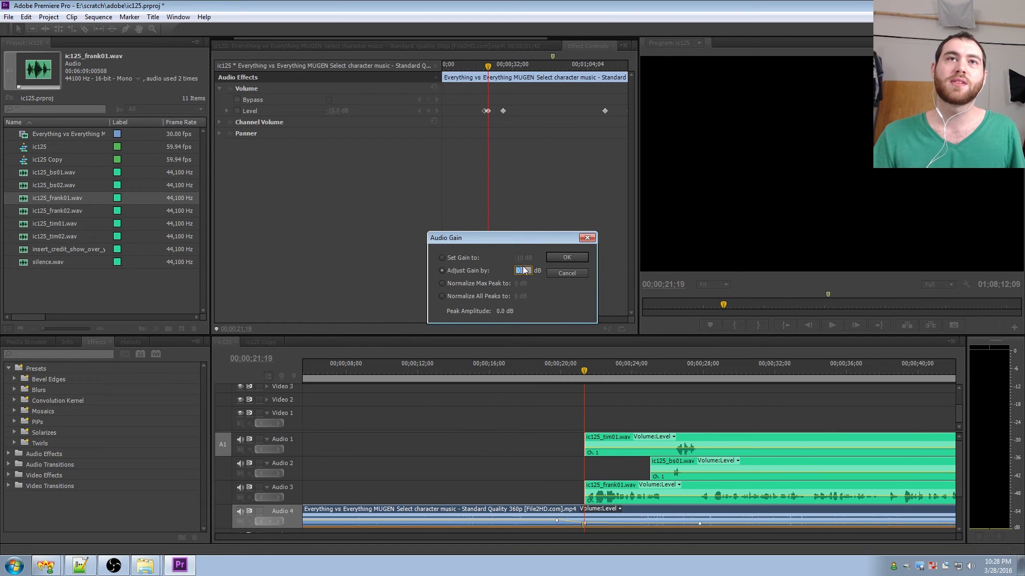
{"action": "left_click", "coordinate": [564, 270]}
Step through the music clip's level keyframes again from the first one to the third at 00;00;27;47
{"action": "left_click_drag", "start_coordinate": [486, 72], "coordinate": [477, 68]}
{"action": "left_click", "coordinate": [437, 111]}
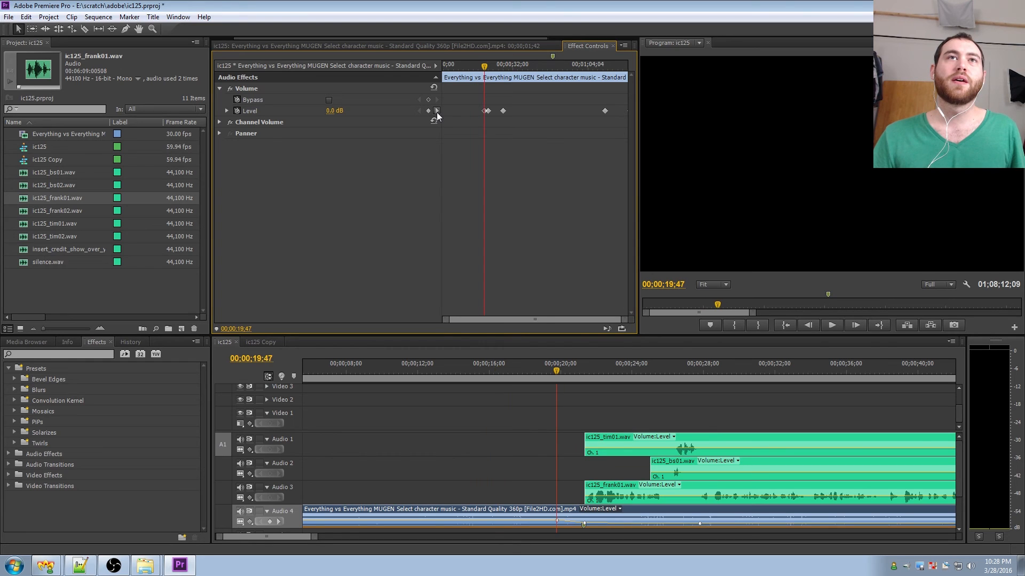
{"action": "left_click", "coordinate": [436, 111]}
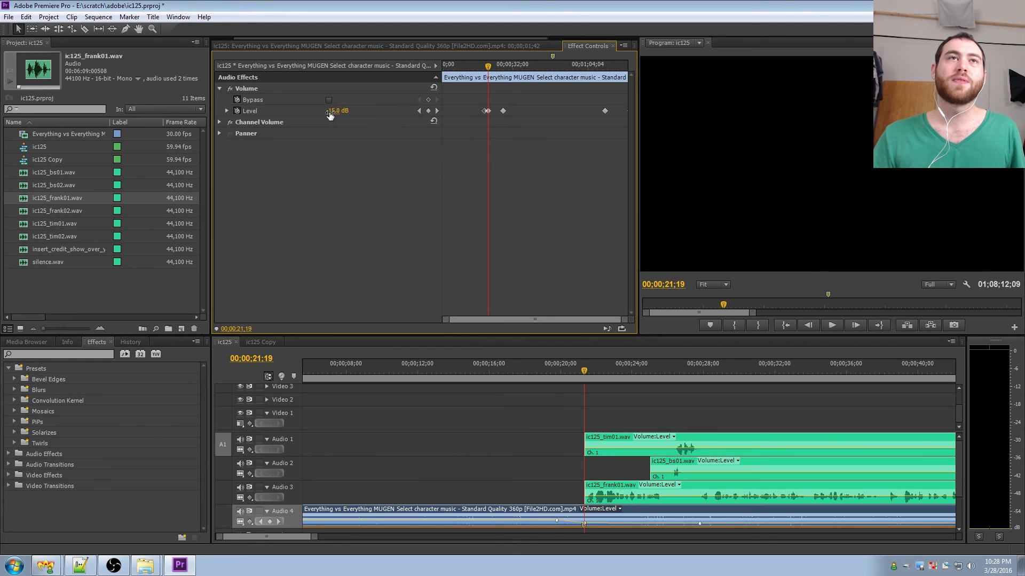
{"action": "left_click", "coordinate": [437, 111]}
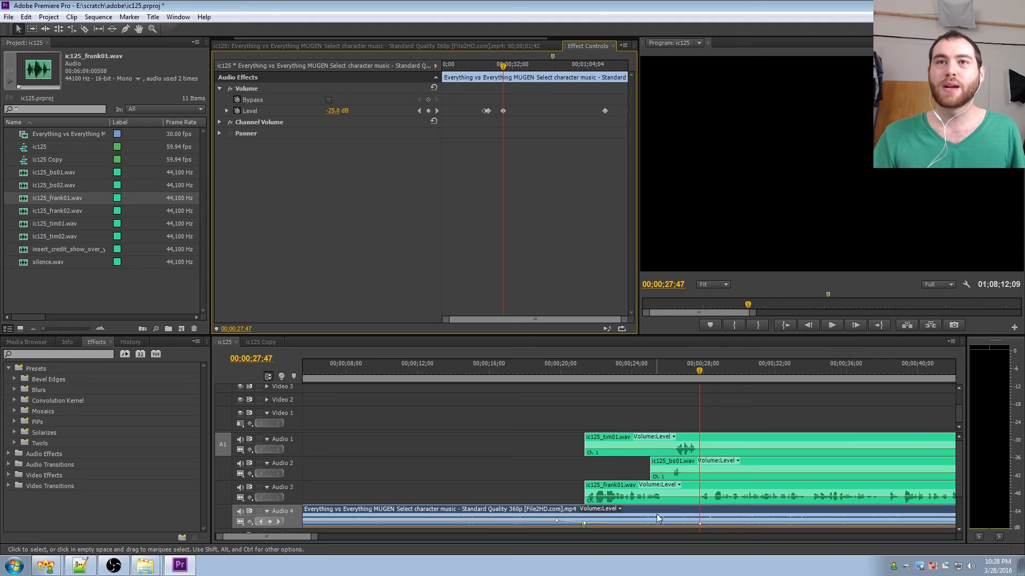
Move to 00;01;09;40 near the end of the music clip and step to its final level keyframe at 00;01;21;58
{"action": "scroll", "coordinate": [293, 537], "scroll_direction": "down", "scroll_amount": 5}
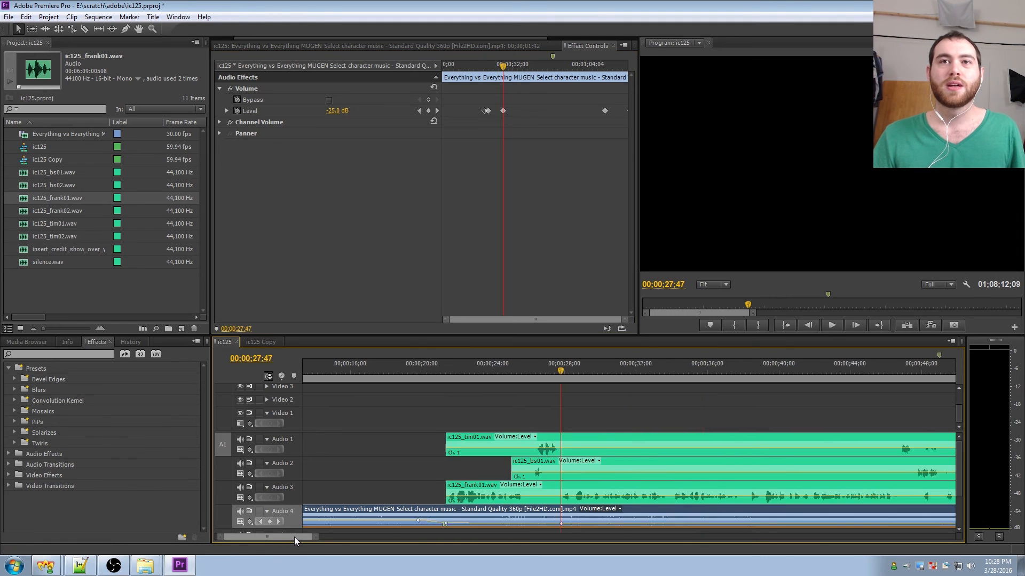
{"action": "scroll", "coordinate": [290, 537], "scroll_direction": "up", "scroll_amount": 8}
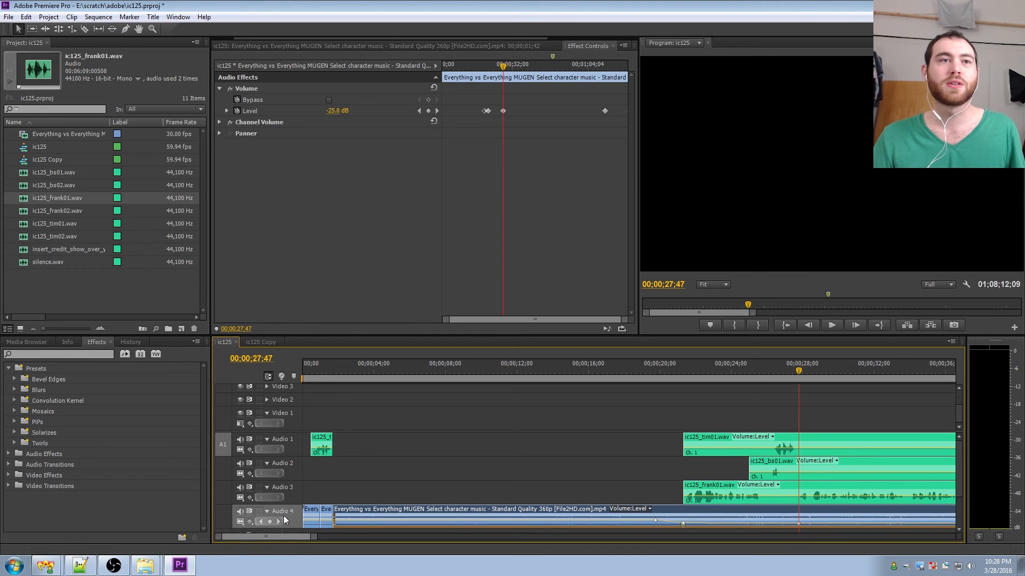
{"action": "left_click_drag", "start_coordinate": [279, 533], "coordinate": [286, 536]}
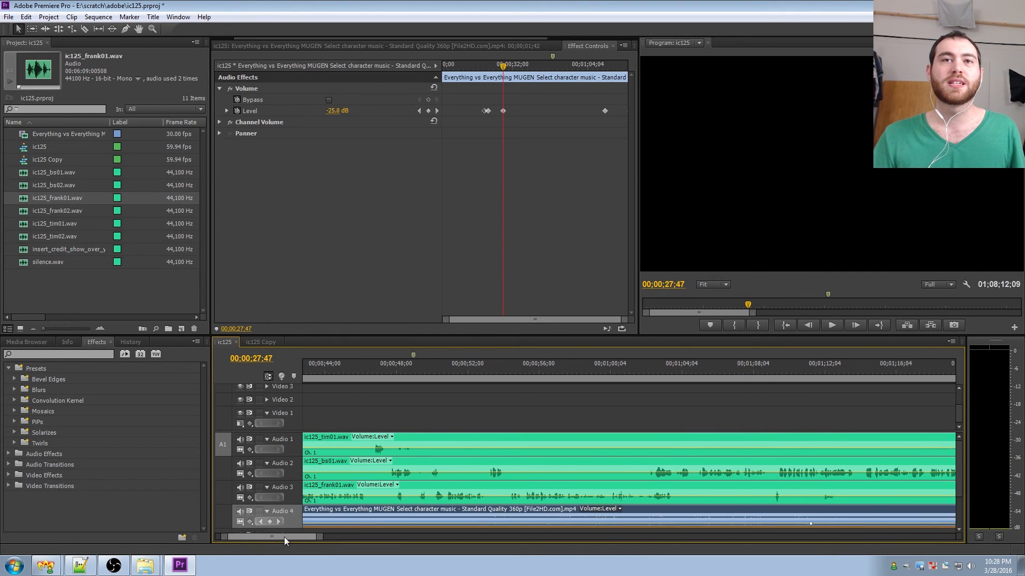
{"action": "left_click_drag", "start_coordinate": [849, 372], "coordinate": [659, 415]}
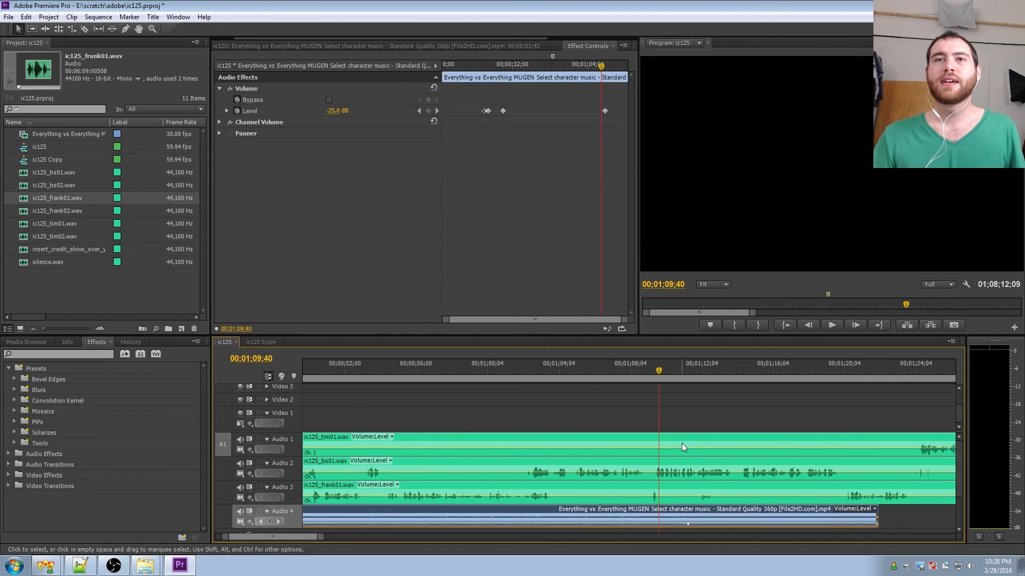
{"action": "left_click", "coordinate": [434, 111]}
{"action": "left_click", "coordinate": [435, 112]}
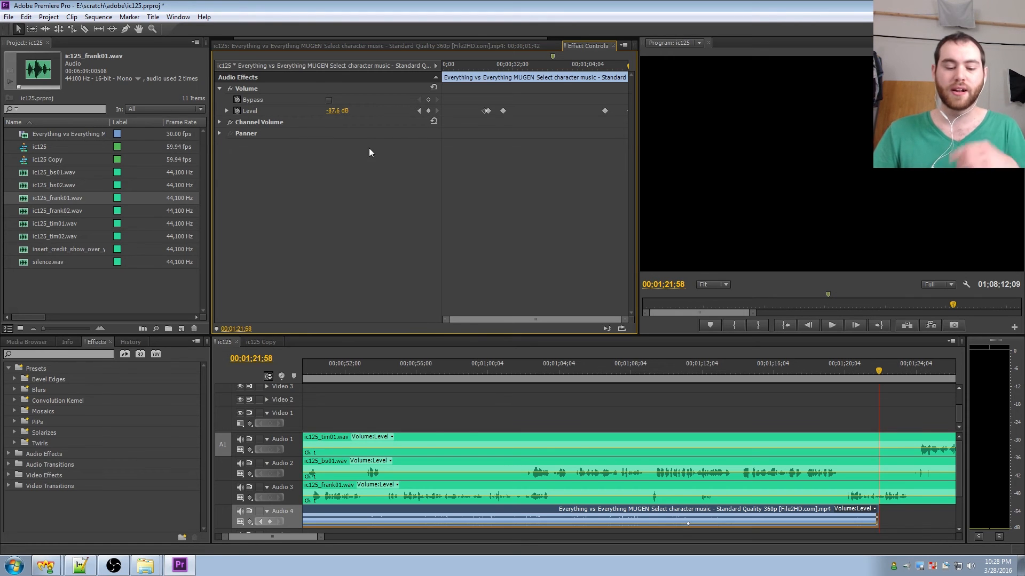
Look over the whole ic125 sequence, examining how the voice clips are cut and arranged from start to end
{"action": "left_click", "coordinate": [606, 349]}
{"action": "key", "text": "minus"}
{"action": "key", "text": "minus"}
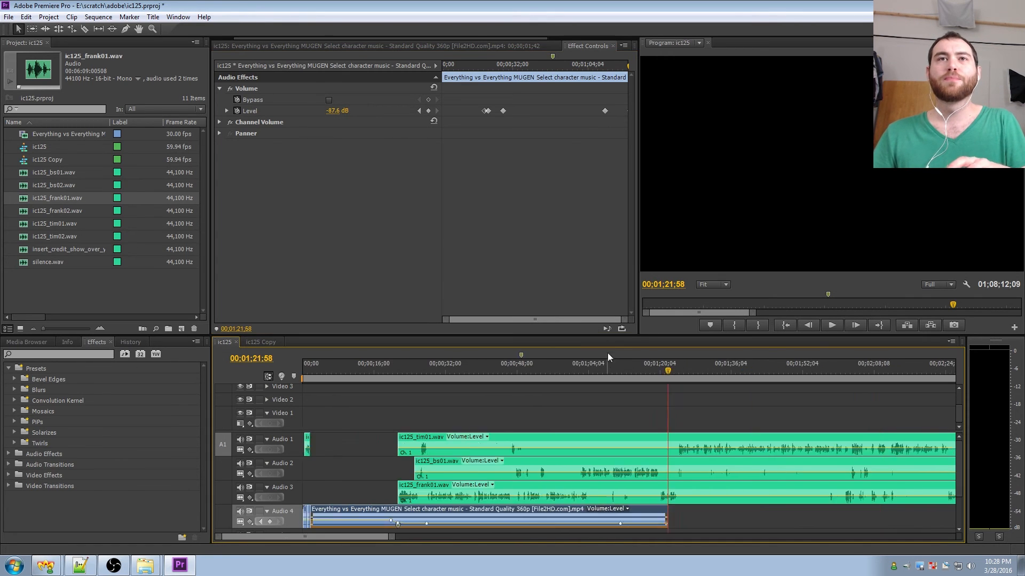
{"action": "key", "text": "minus"}
{"action": "key", "text": "minus"}
{"action": "key", "text": "minus"}
{"action": "key", "text": "minus"}
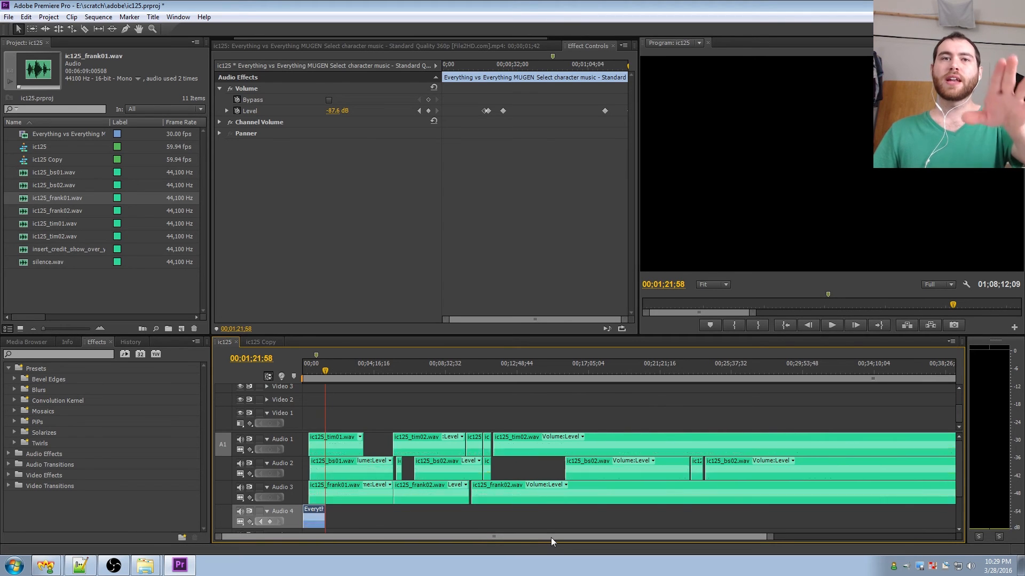
{"action": "left_click_drag", "start_coordinate": [551, 536], "coordinate": [558, 540]}
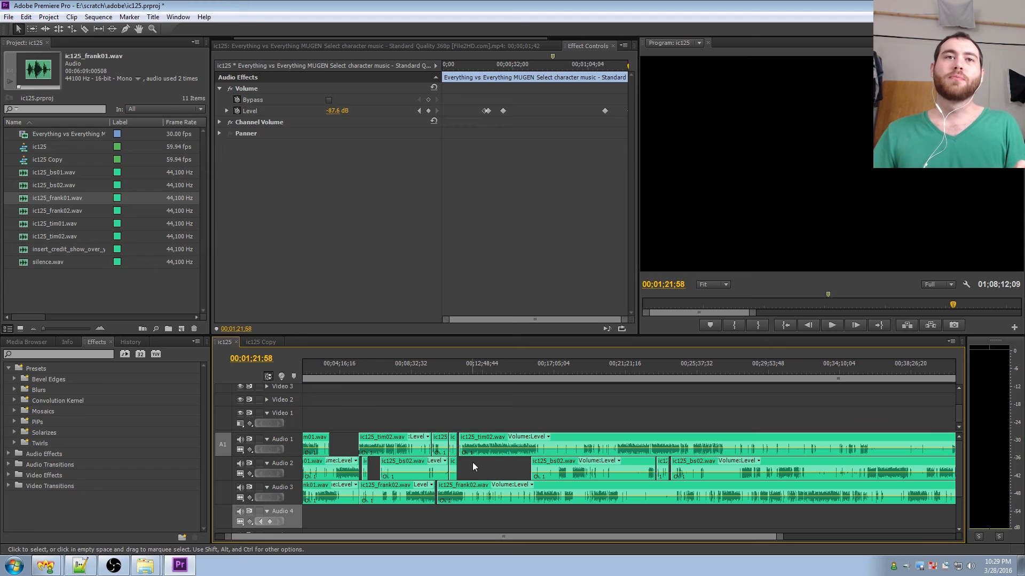
{"action": "left_click_drag", "start_coordinate": [545, 536], "coordinate": [728, 539]}
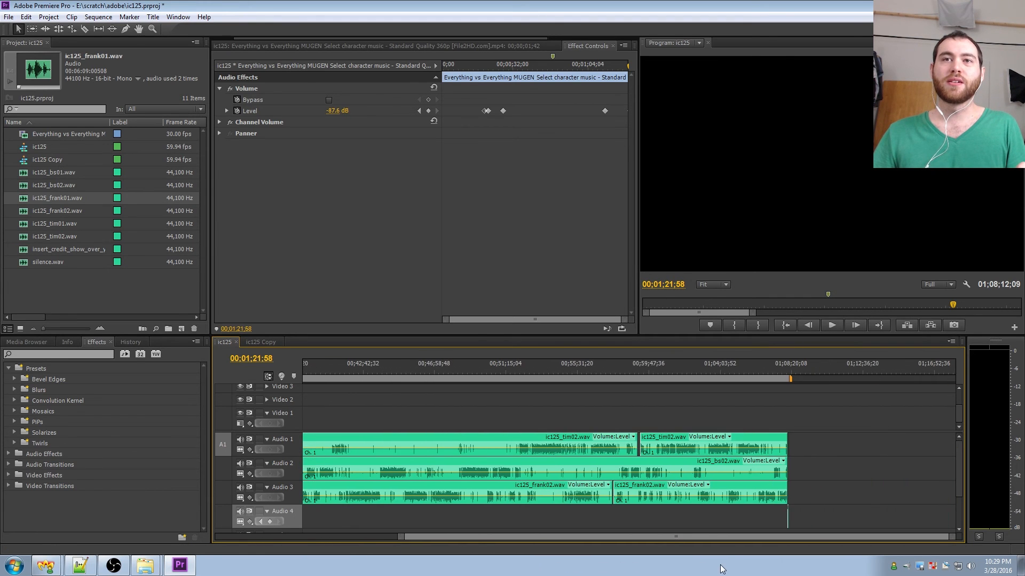
Move the playhead to 01;07;45;52 and show the closing clips of the ic125 sequence in detail
{"action": "left_click", "coordinate": [782, 368]}
{"action": "key", "text": "equal"}
{"action": "key", "text": "equal"}
{"action": "key", "text": "equal"}
{"action": "key", "text": "equal"}
{"action": "key", "text": "equal"}
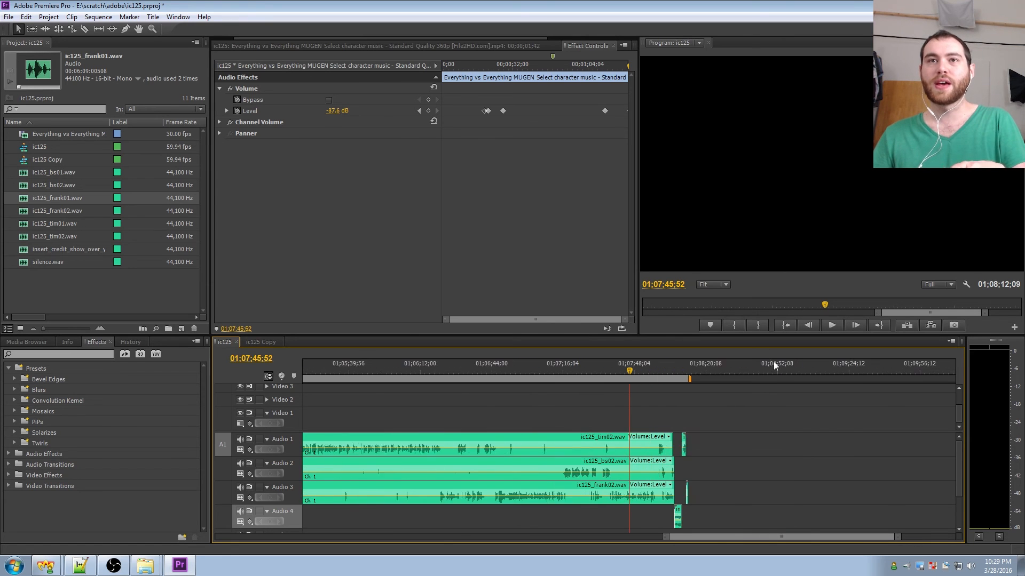
{"action": "left_click_drag", "start_coordinate": [842, 539], "coordinate": [844, 539]}
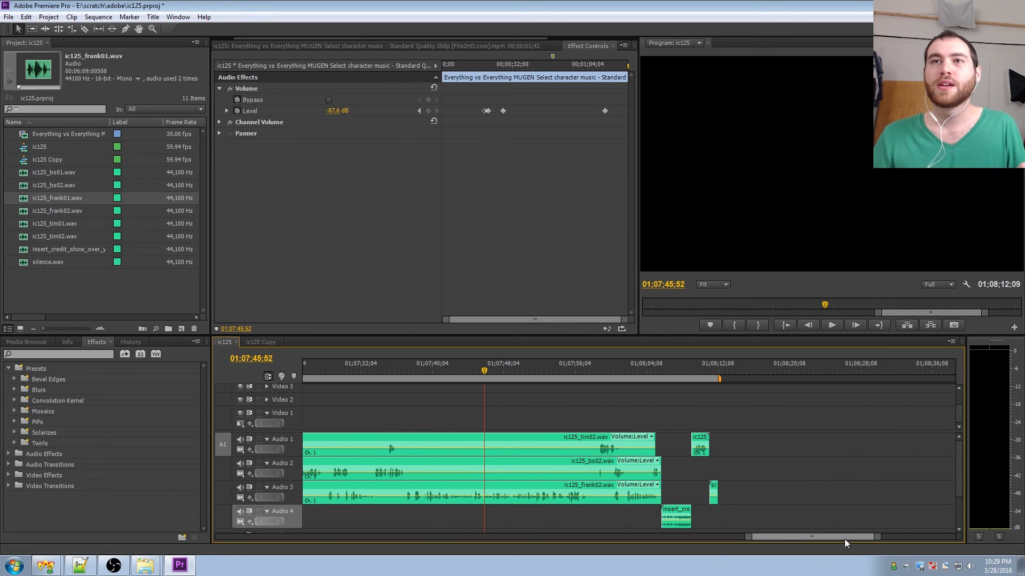
Play the episode's ending into the insert_credit clip, and replay it from slightly before that clip through the closing voice clip
{"action": "left_click", "coordinate": [586, 370]}
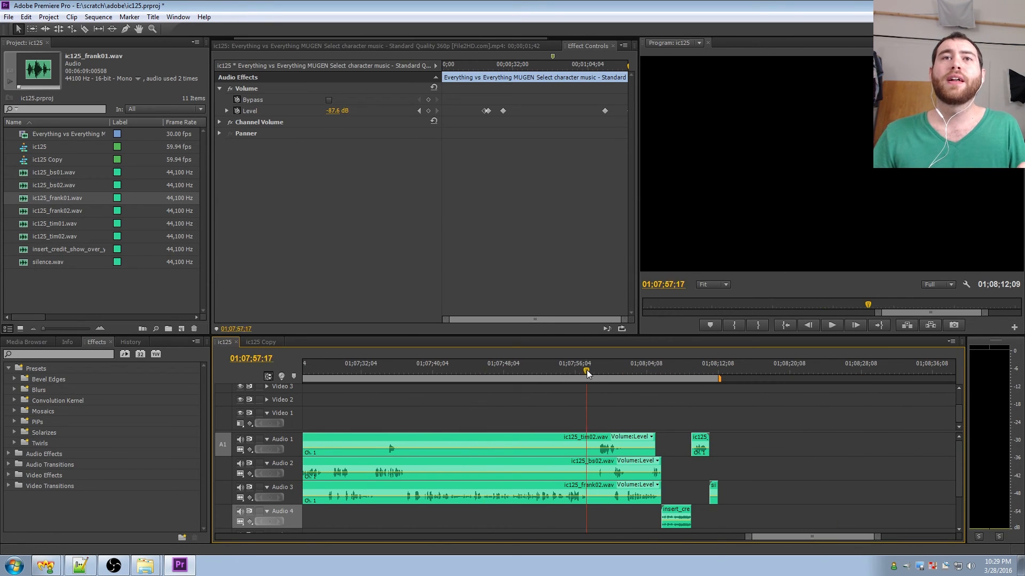
{"action": "left_click", "coordinate": [623, 371]}
{"action": "key", "text": "space"}
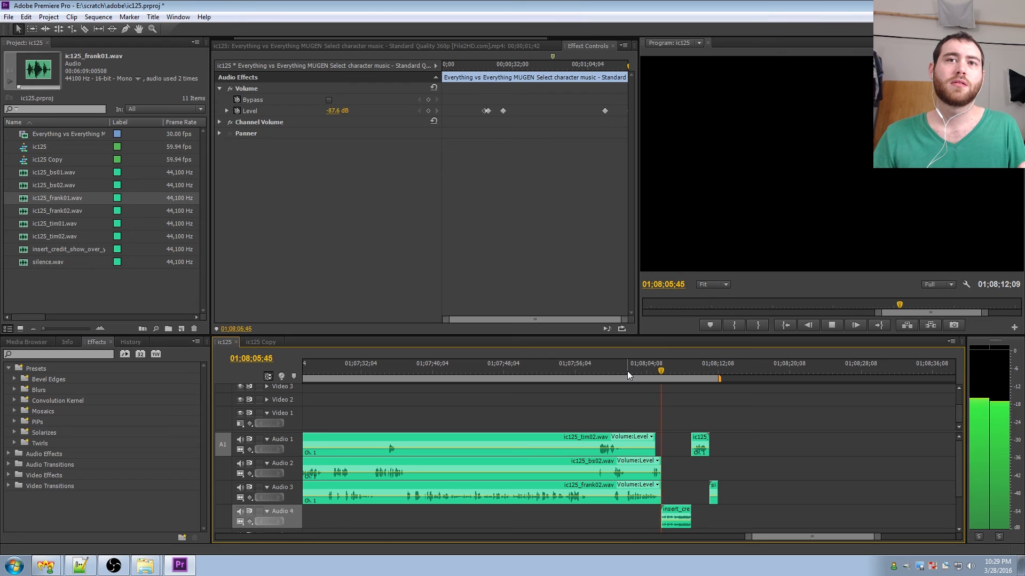
{"action": "key", "text": "space"}
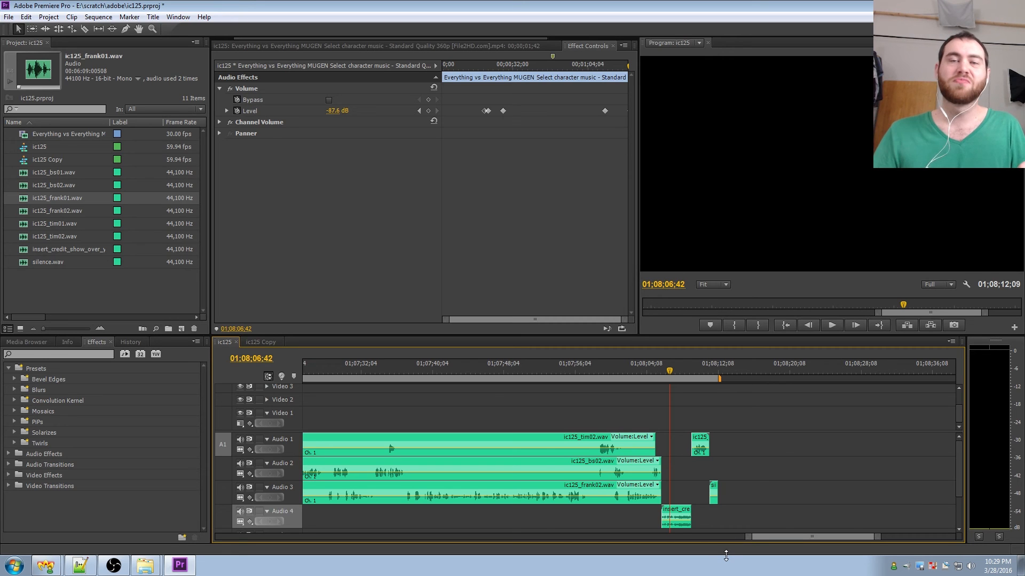
{"action": "left_click", "coordinate": [651, 370]}
{"action": "key", "text": "space"}
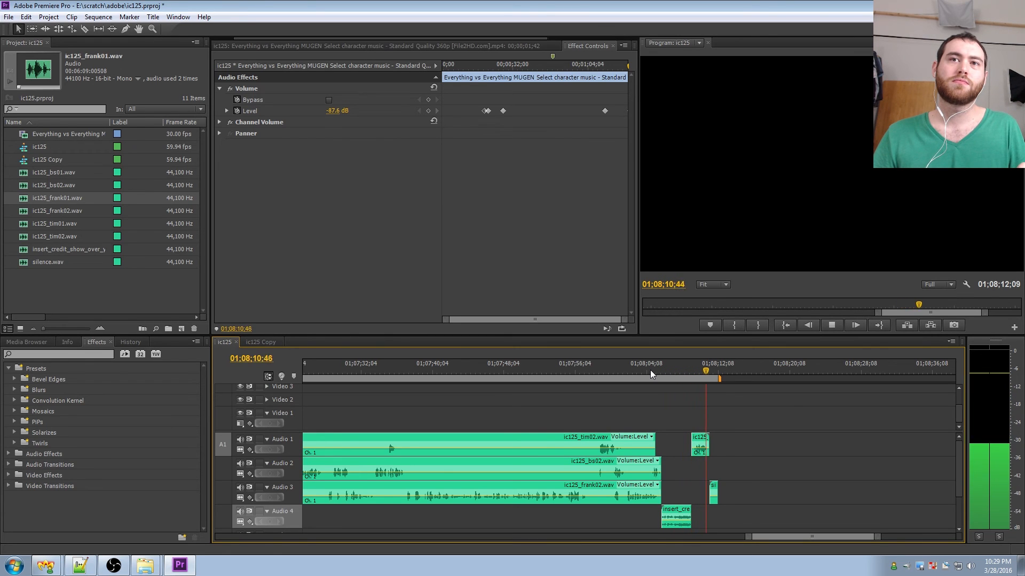
Play the sequence through its final clip to the end, and view the whole ic125 sequence
{"action": "key", "text": "space"}
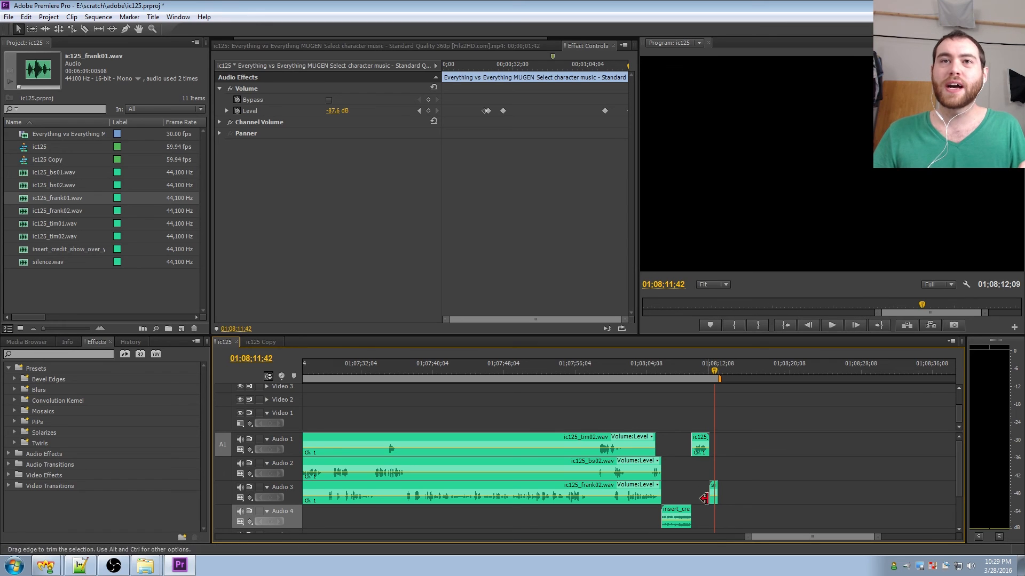
{"action": "key", "text": "space"}
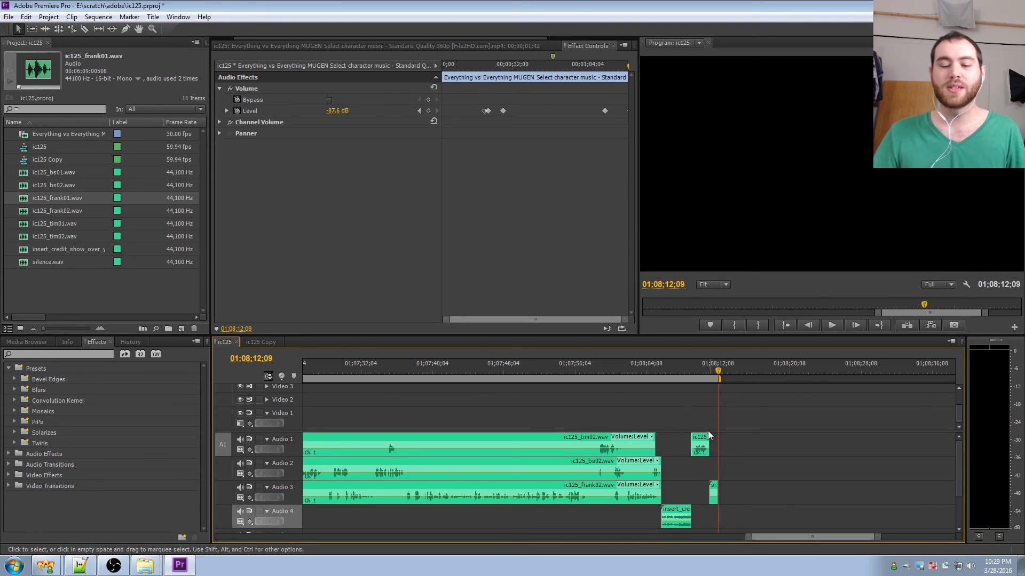
{"action": "key", "text": "backslash"}
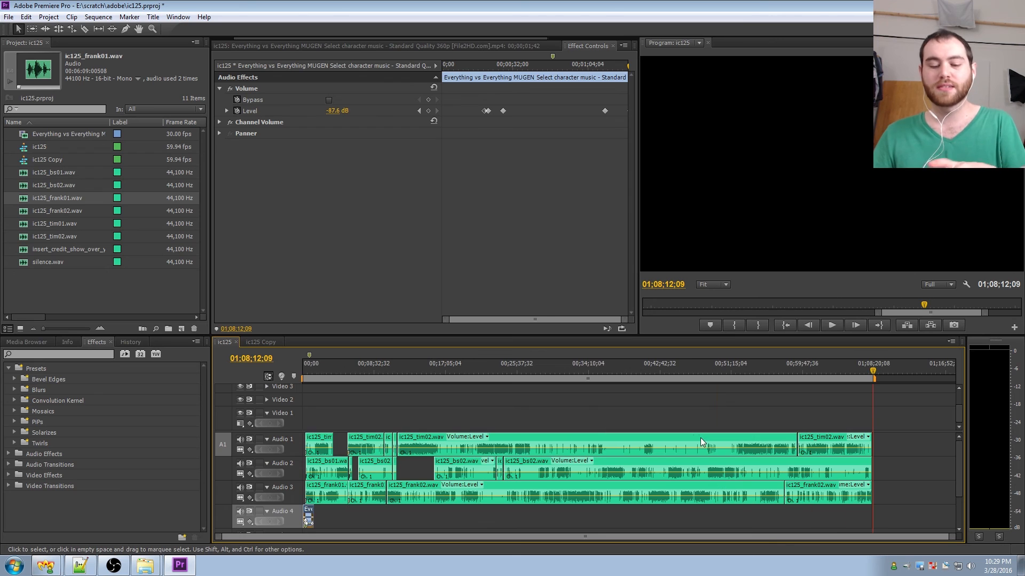
Set up a Waveform Audio export of the ic125 sequence, check the file name and ic125_complete folder, and cancel without exporting
{"action": "left_click", "coordinate": [8, 18]}
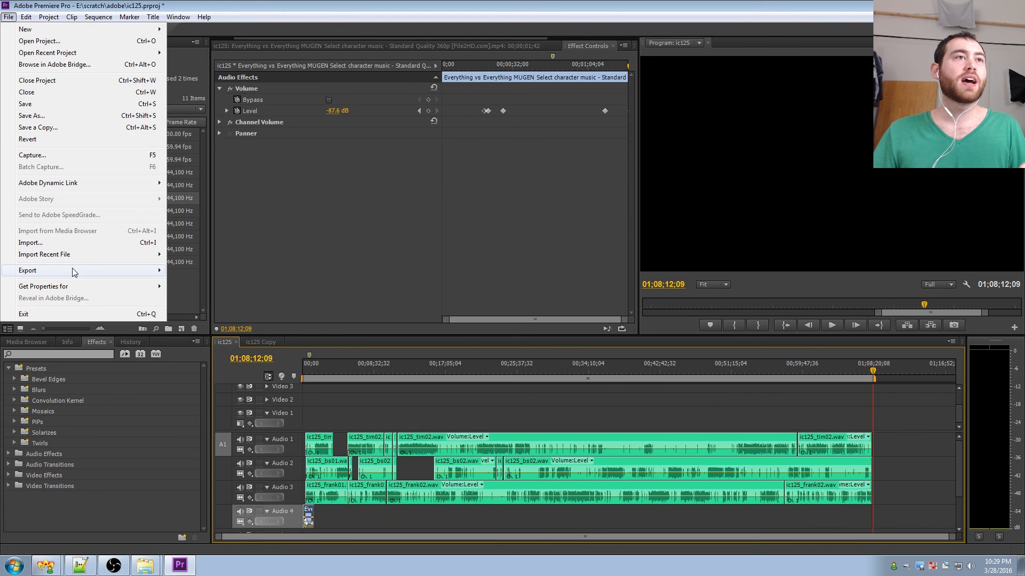
{"action": "mouse_move", "coordinate": [75, 270]}
{"action": "left_click", "coordinate": [235, 272]}
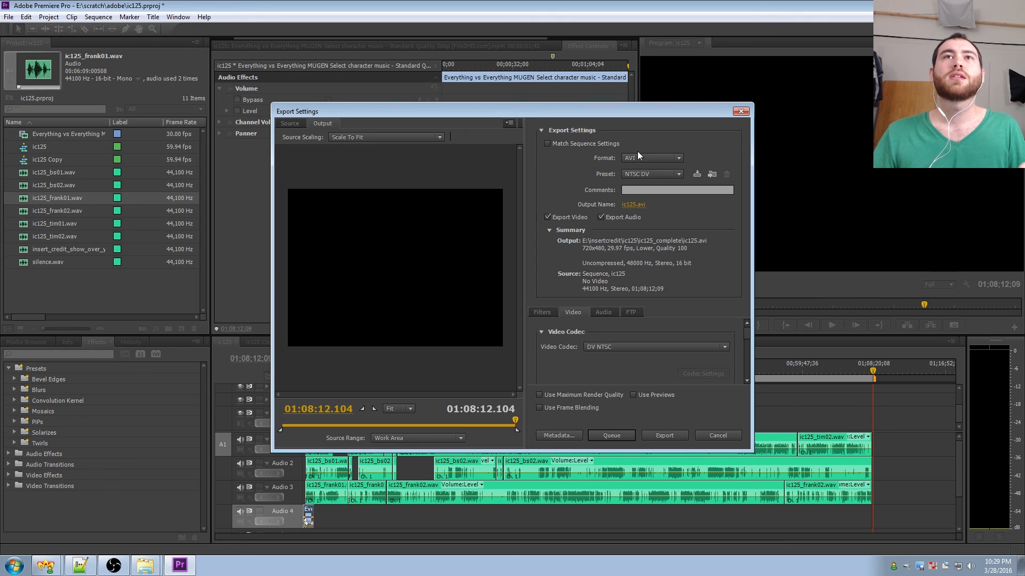
{"action": "left_click", "coordinate": [638, 158]}
{"action": "left_click", "coordinate": [663, 452]}
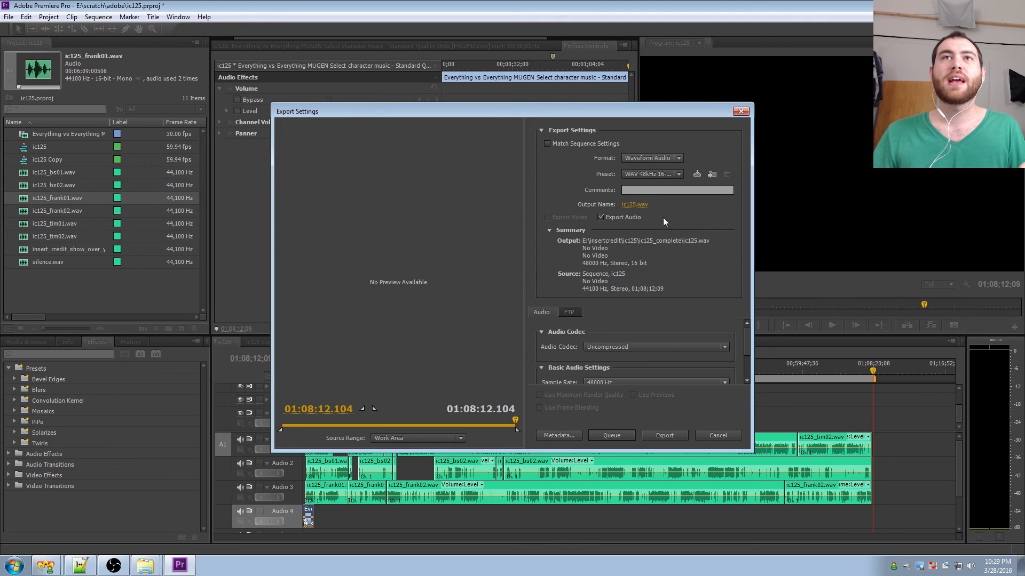
{"action": "left_click", "coordinate": [635, 205]}
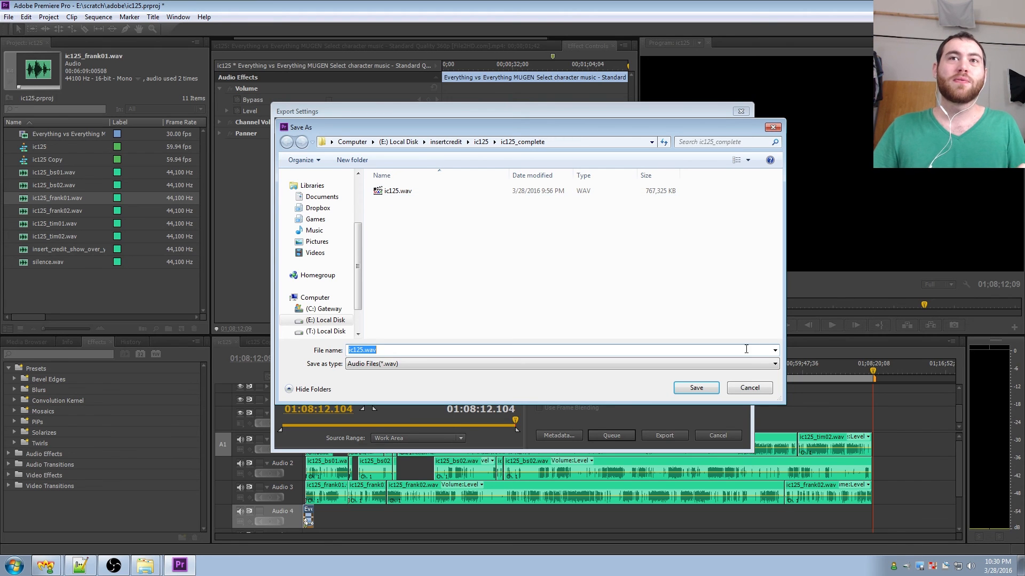
{"action": "left_click", "coordinate": [748, 388]}
{"action": "left_click", "coordinate": [718, 435]}
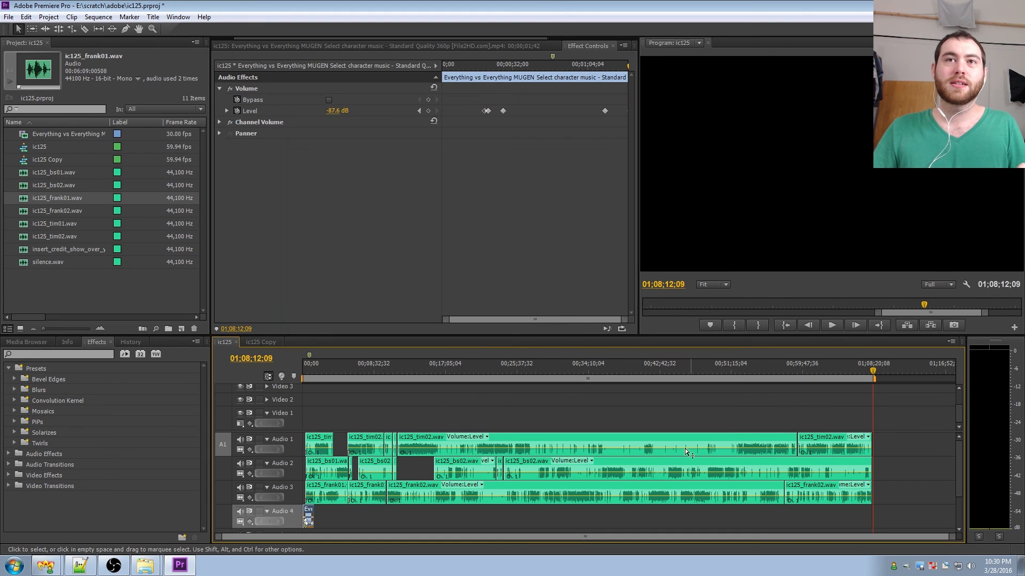
Close Premiere Pro and switch to an empty Audacity project
{"action": "left_click", "coordinate": [1013, 5]}
{"action": "left_click", "coordinate": [508, 292]}
{"action": "key", "text": "Return"}
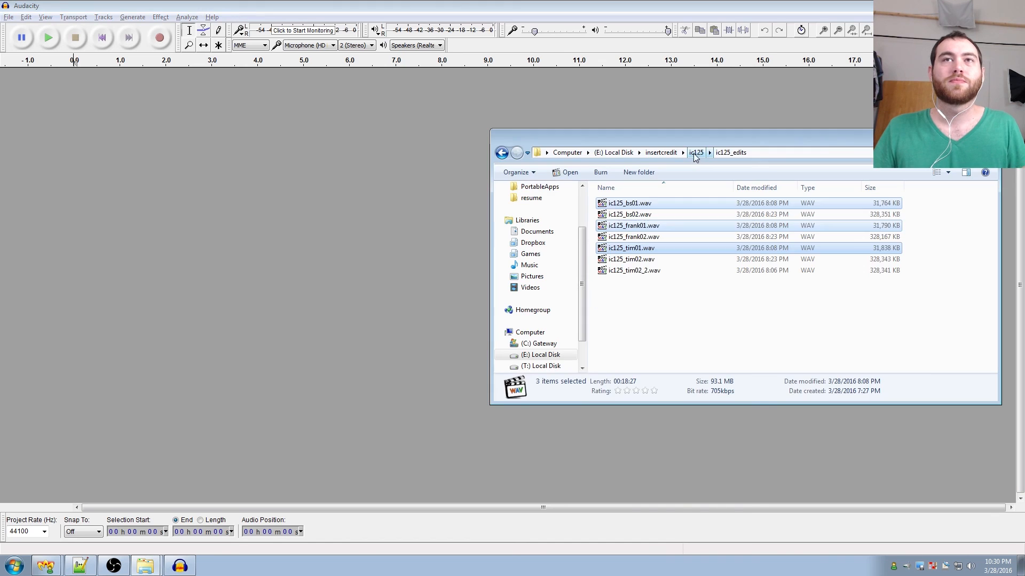
Import ic125.wav from the ic125_complete folder into Audacity
{"action": "left_click", "coordinate": [696, 152]}
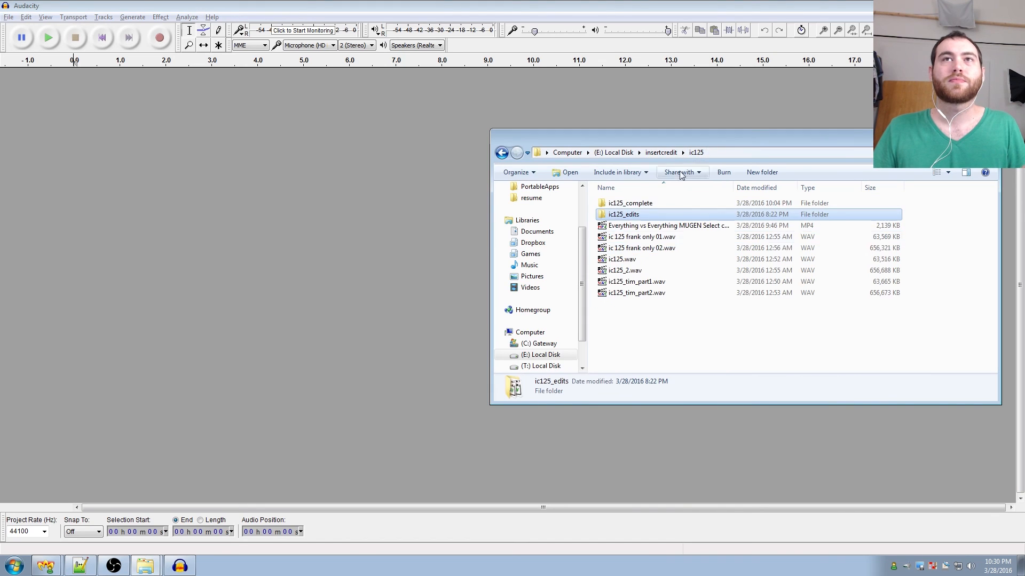
{"action": "double_click", "coordinate": [626, 203]}
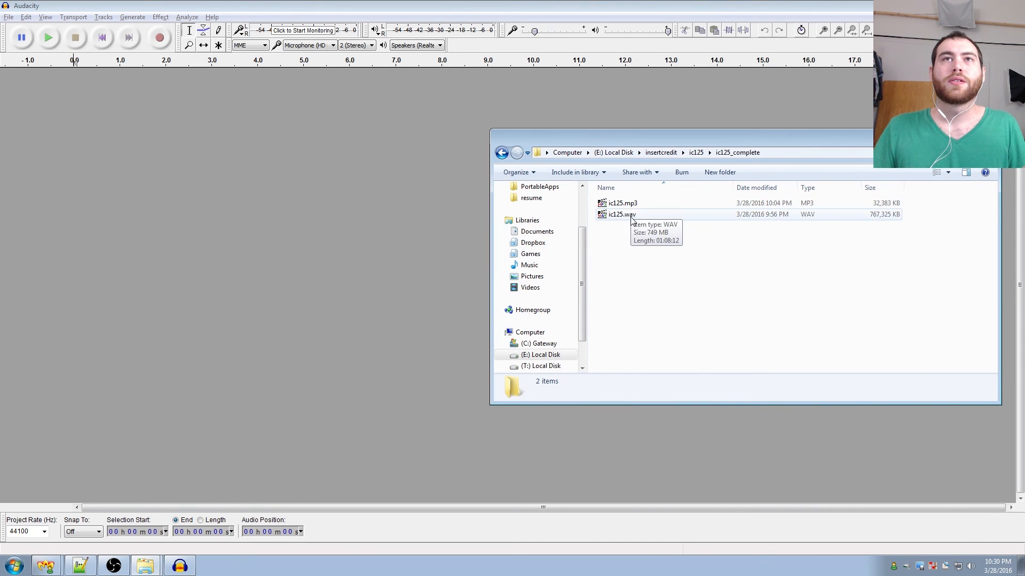
{"action": "left_click_drag", "start_coordinate": [631, 215], "coordinate": [79, 155]}
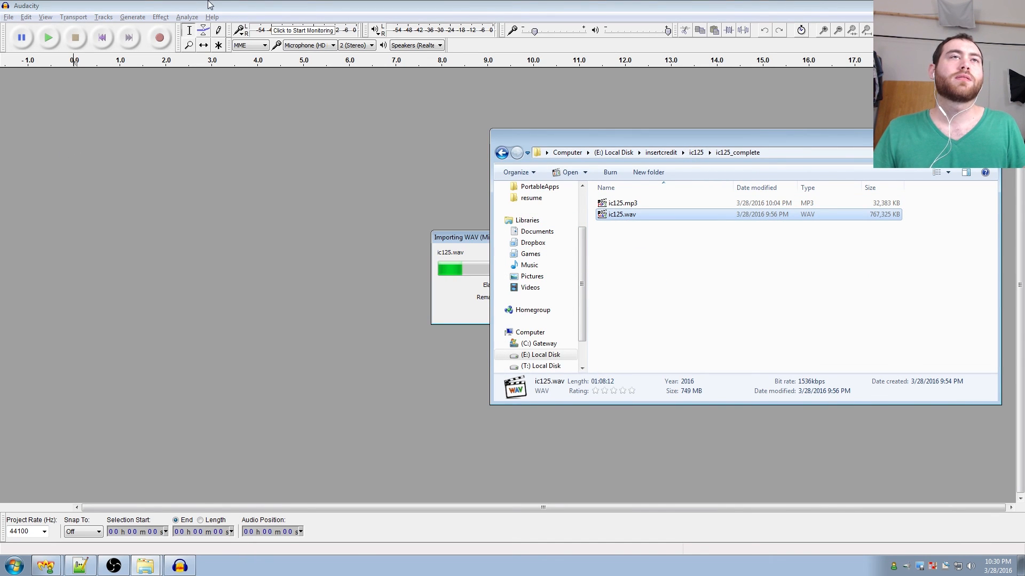
{"action": "left_click", "coordinate": [208, 4]}
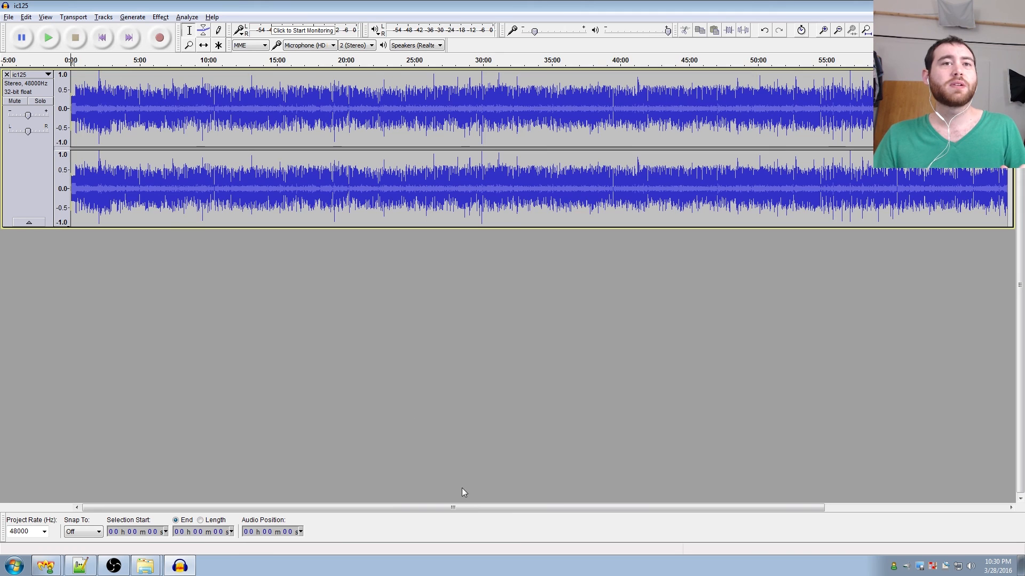
Examine the waveform at the very end of the ic125 track, and its opening seconds in close detail
{"action": "left_click_drag", "start_coordinate": [476, 506], "coordinate": [656, 521]}
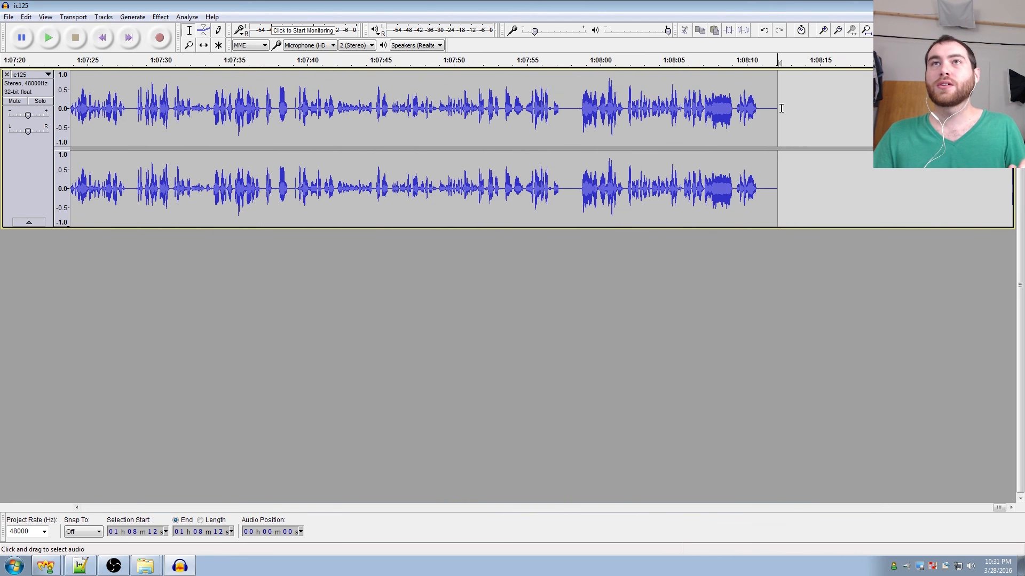
{"action": "left_click", "coordinate": [840, 103]}
{"action": "key", "text": "Home"}
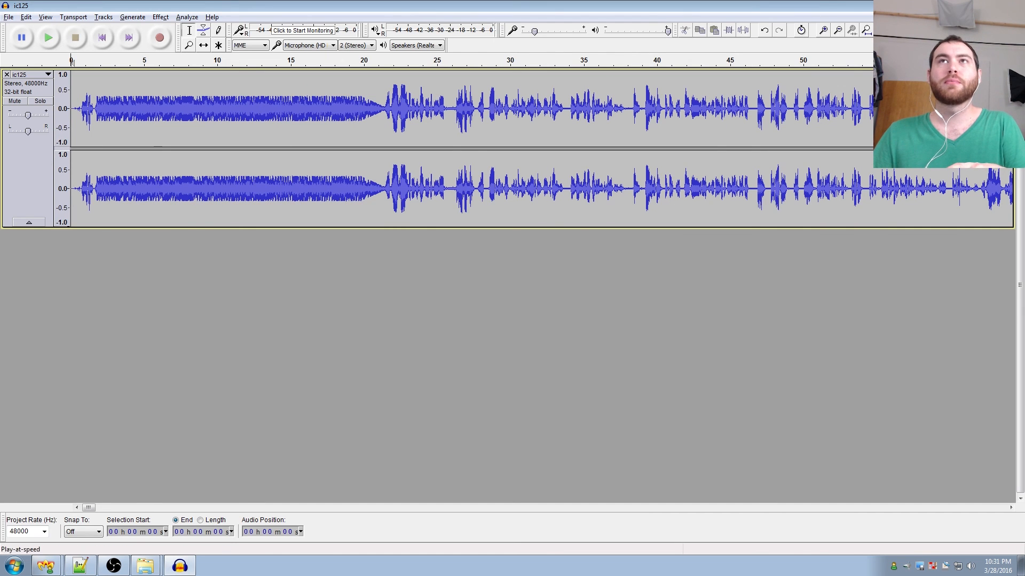
{"action": "left_click", "coordinate": [824, 30]}
{"action": "left_click", "coordinate": [824, 31]}
{"action": "left_click", "coordinate": [823, 30]}
{"action": "left_click", "coordinate": [823, 30]}
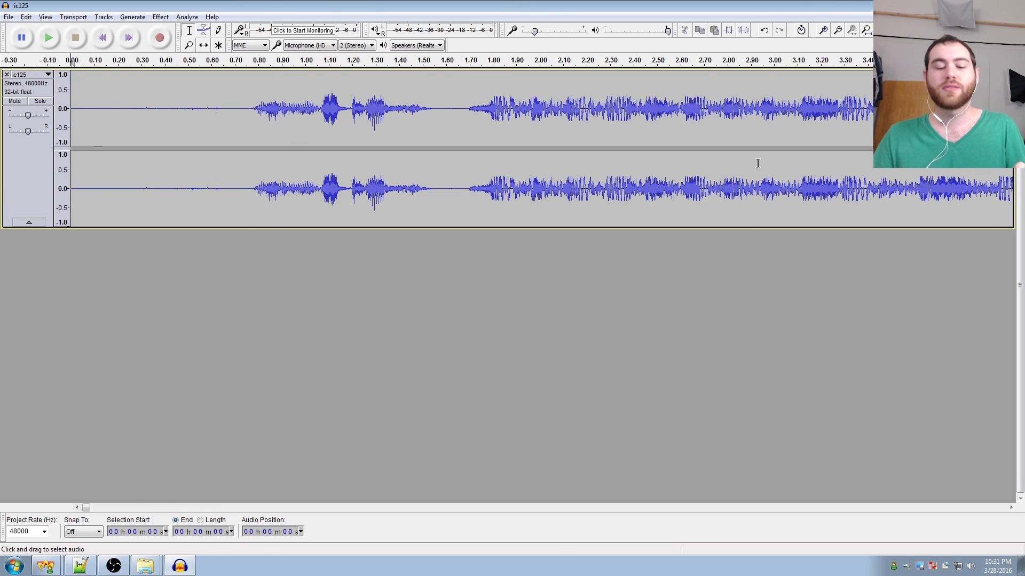
Set up an MP3 export of ic125 with a constant 64 kbps bit rate and joint stereo, and cancel without exporting
{"action": "left_click", "coordinate": [9, 17]}
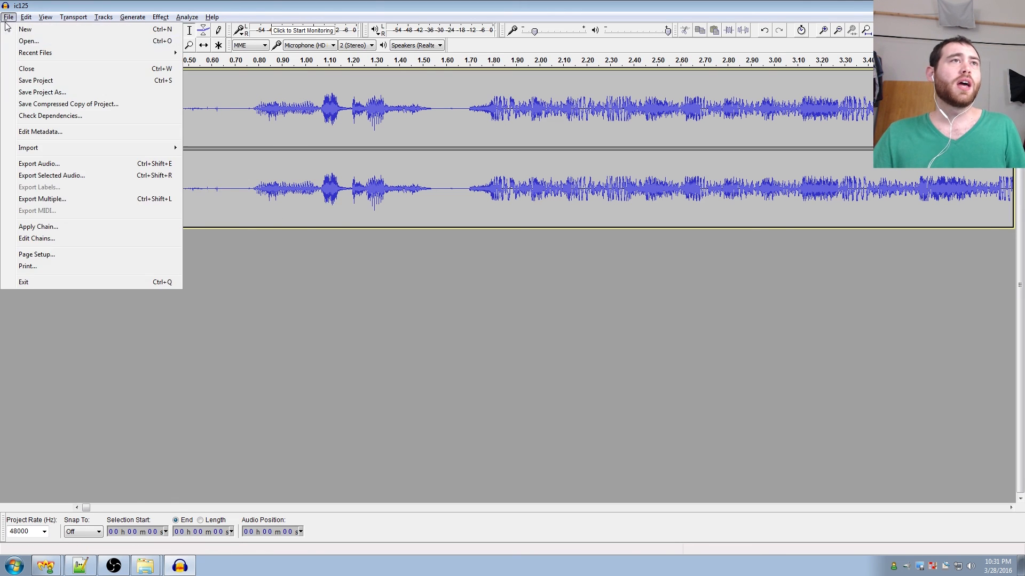
{"action": "left_click", "coordinate": [64, 168]}
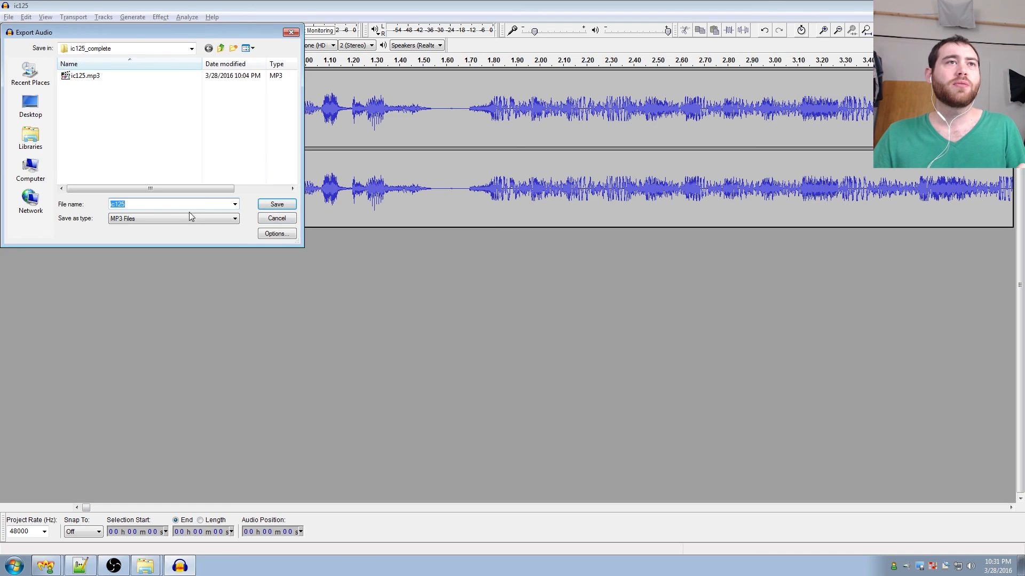
{"action": "left_click", "coordinate": [288, 236]}
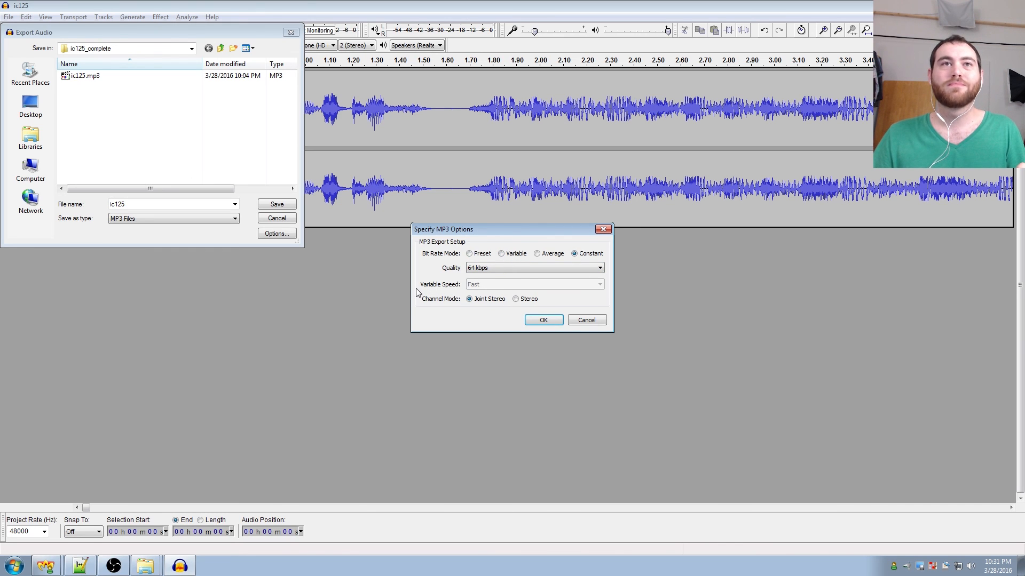
{"action": "left_click", "coordinate": [474, 267]}
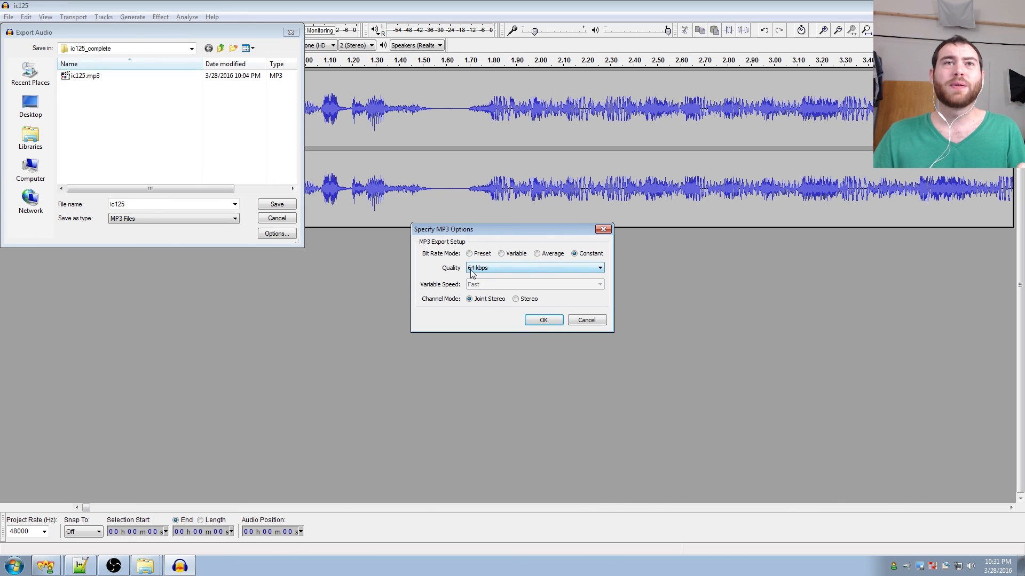
{"action": "left_click", "coordinate": [469, 300]}
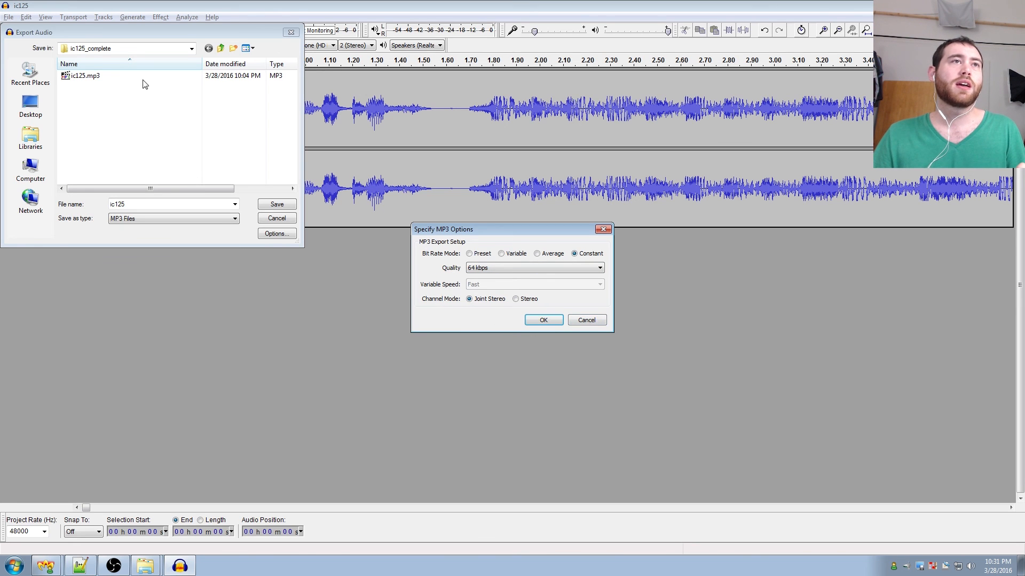
{"action": "left_click", "coordinate": [587, 320]}
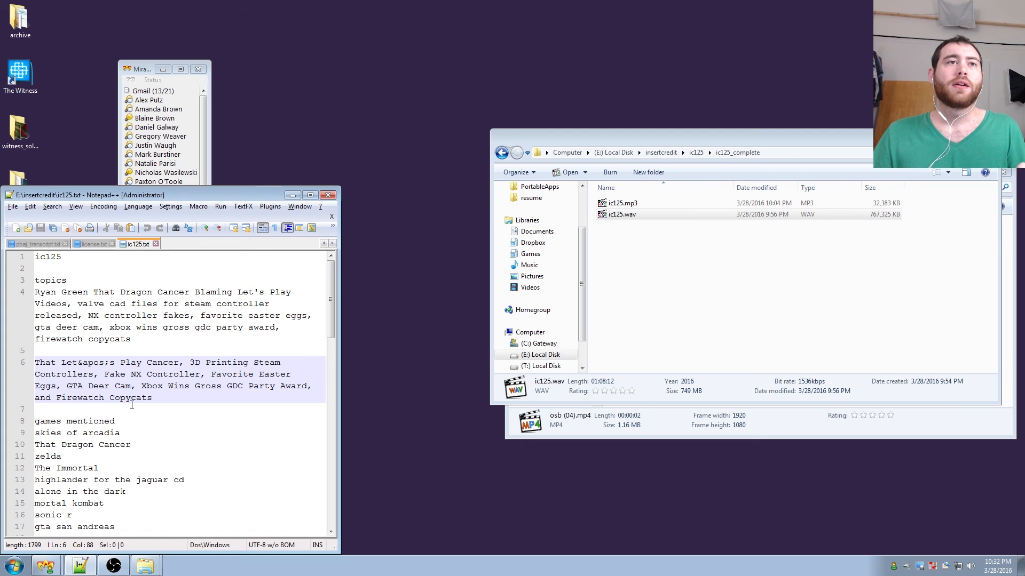
Read through ic125.txt in Notepad++, examining the topics, games mentioned, quotes and the podcast feed item's title, subtitle, summary, enclosure and keywords
{"action": "scroll", "coordinate": [132, 403], "scroll_direction": "down", "scroll_amount": 4}
{"action": "scroll", "coordinate": [131, 406], "scroll_direction": "up", "scroll_amount": 2}
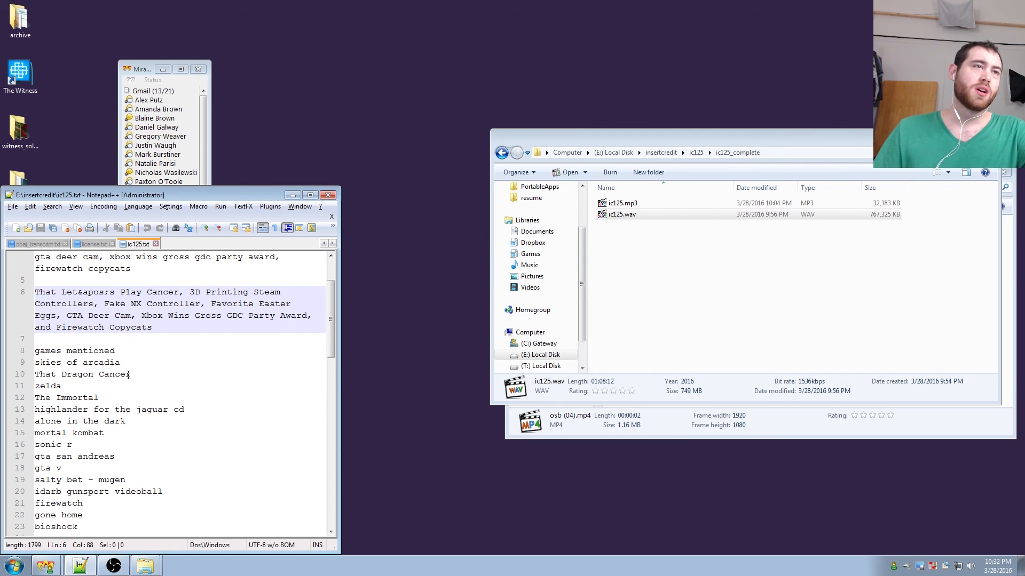
{"action": "scroll", "coordinate": [132, 377], "scroll_direction": "up", "scroll_amount": 2}
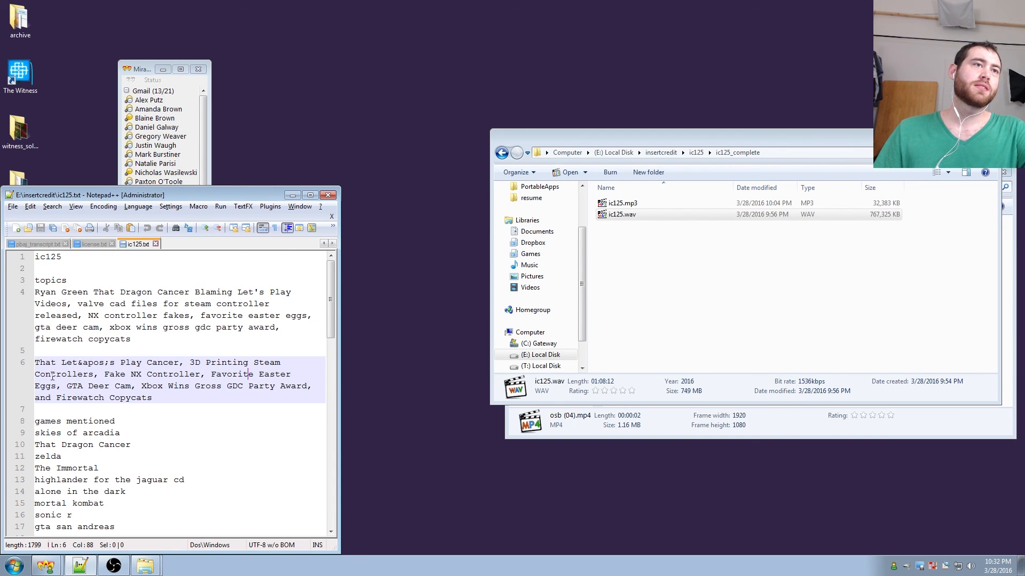
{"action": "scroll", "coordinate": [64, 359], "scroll_direction": "down", "scroll_amount": 4}
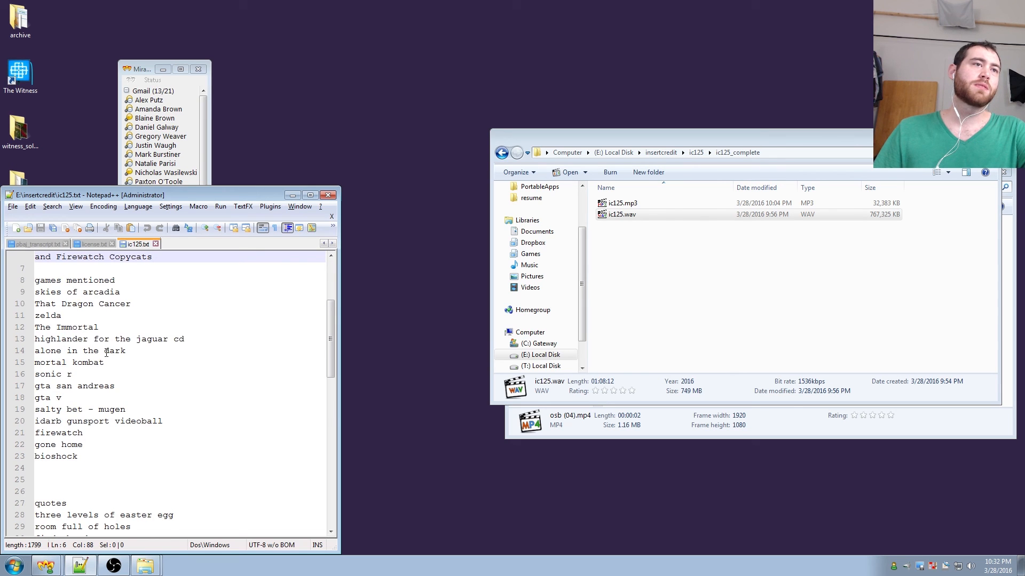
{"action": "scroll", "coordinate": [115, 405], "scroll_direction": "down", "scroll_amount": 4}
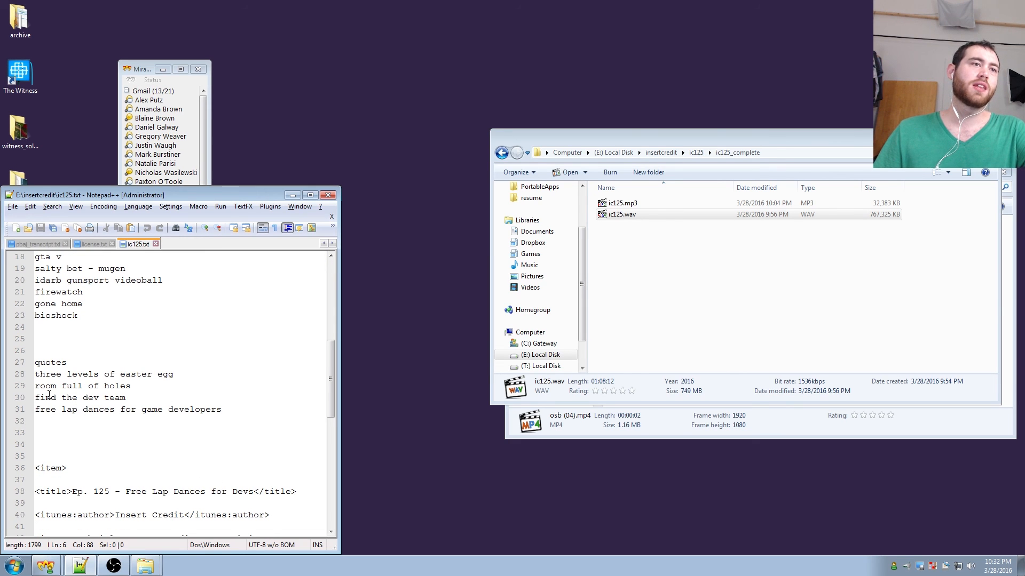
{"action": "scroll", "coordinate": [80, 437], "scroll_direction": "down", "scroll_amount": 5}
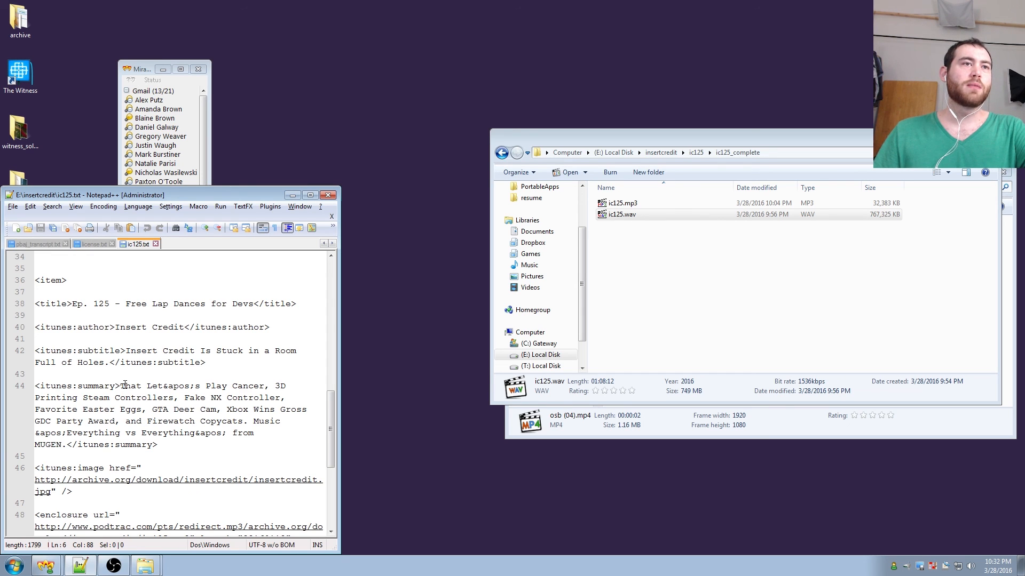
{"action": "scroll", "coordinate": [124, 385], "scroll_direction": "up", "scroll_amount": 2}
{"action": "scroll", "coordinate": [104, 425], "scroll_direction": "down", "scroll_amount": 2}
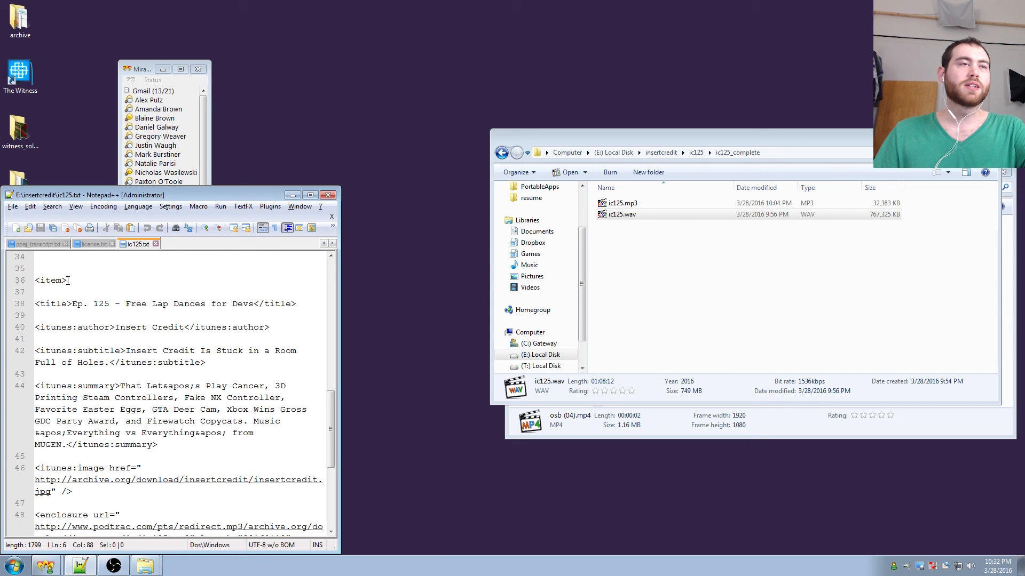
{"action": "scroll", "coordinate": [83, 385], "scroll_direction": "down", "scroll_amount": 6}
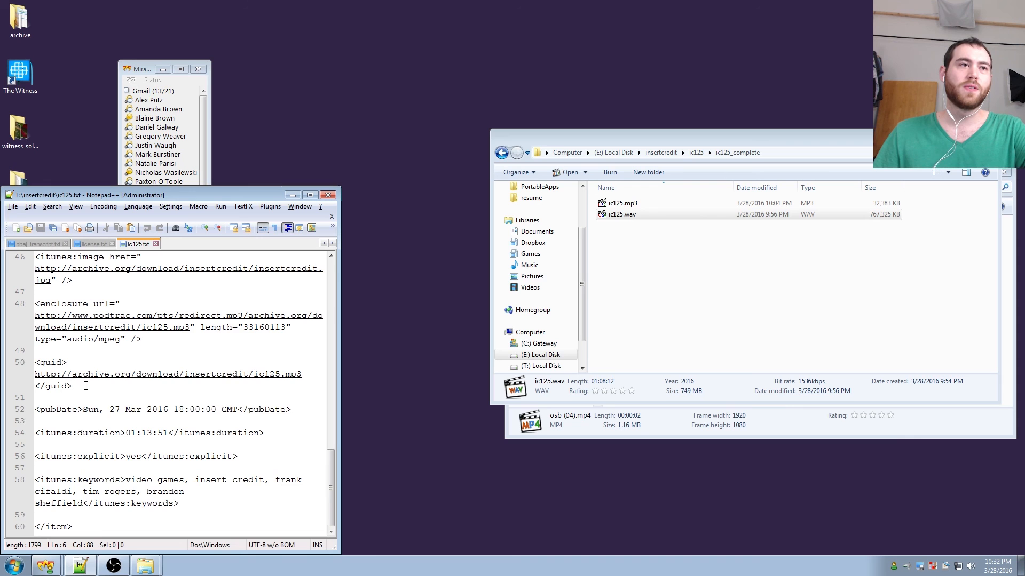
{"action": "scroll", "coordinate": [86, 386], "scroll_direction": "up", "scroll_amount": 8}
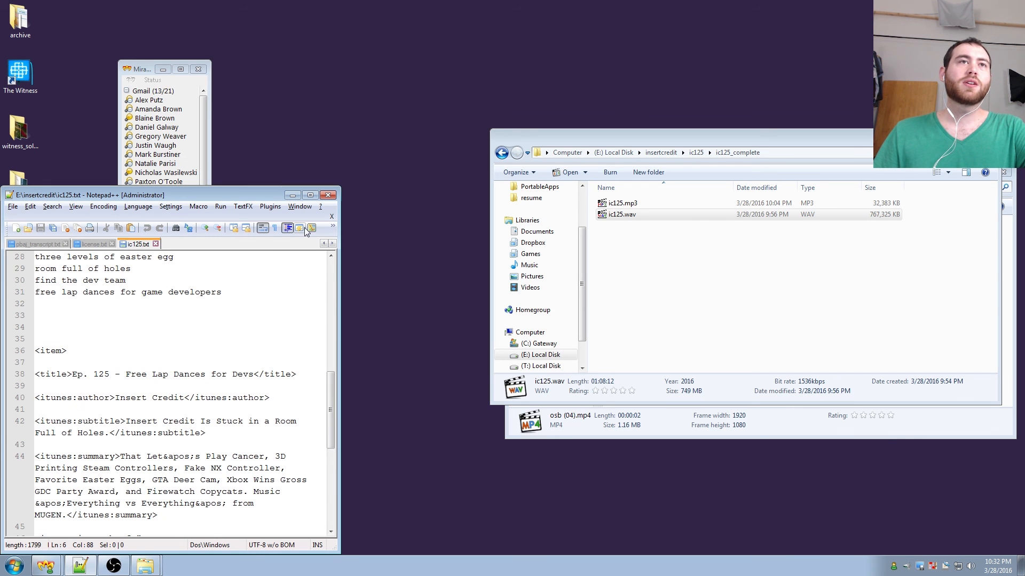
{"action": "scroll", "coordinate": [204, 298], "scroll_direction": "down", "scroll_amount": 4}
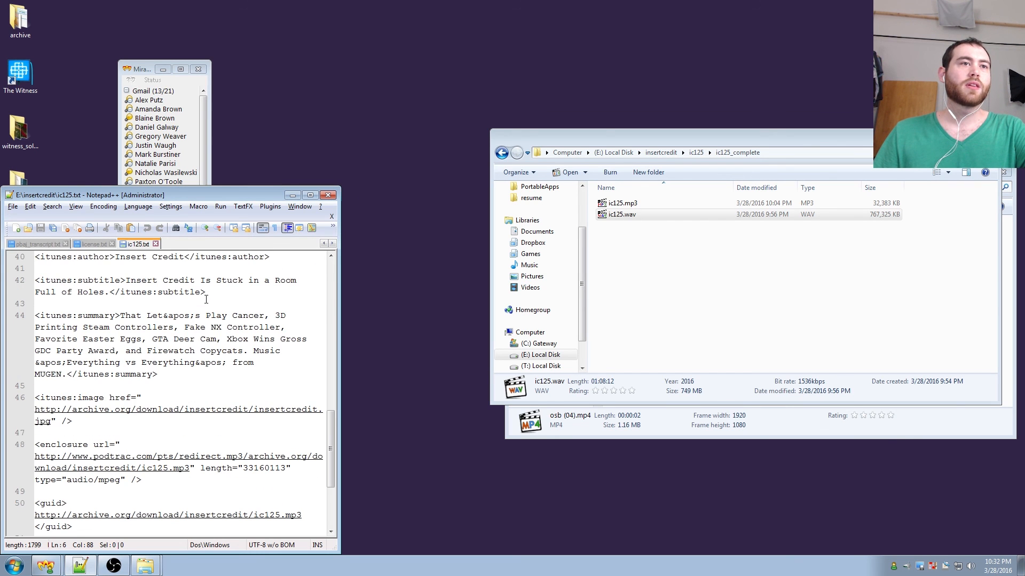